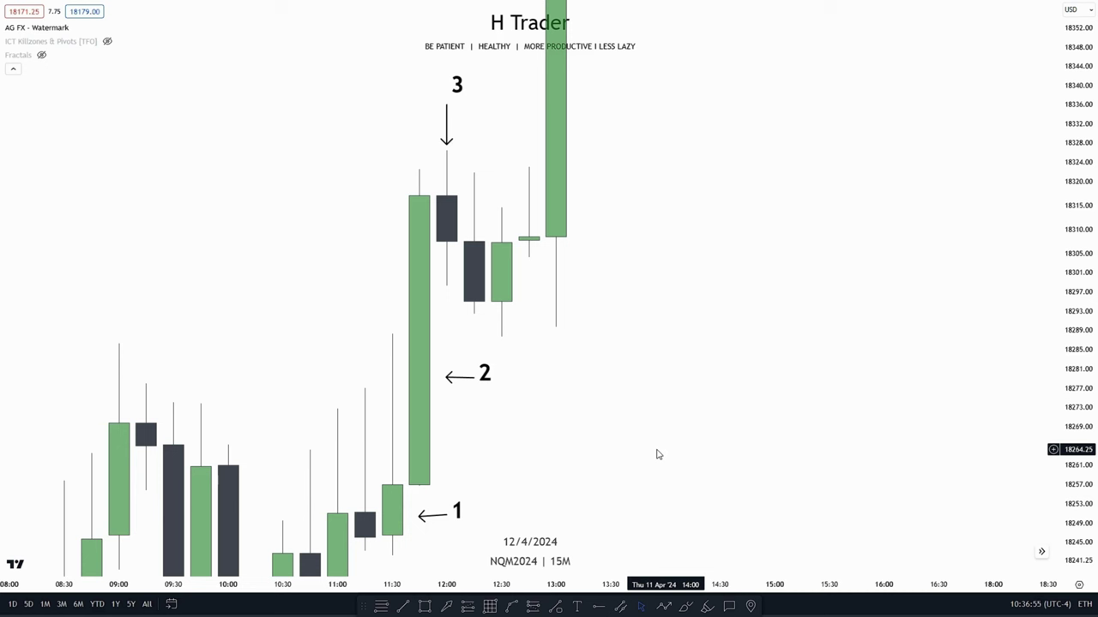
- Draw a horizontal trend line at 18288.25 from the top wick of candle 1 at 11:30 across to 14:30
{"action": "left_click_drag", "start_coordinate": [661, 360], "coordinate": [695, 338]}
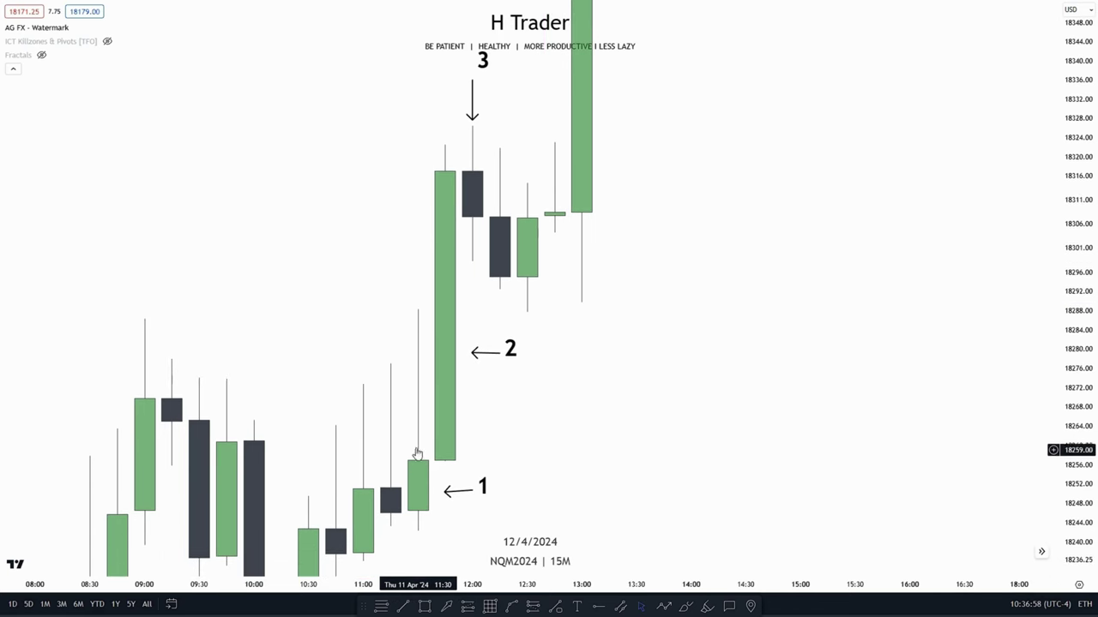
{"action": "left_click_drag", "start_coordinate": [645, 438], "coordinate": [651, 393]}
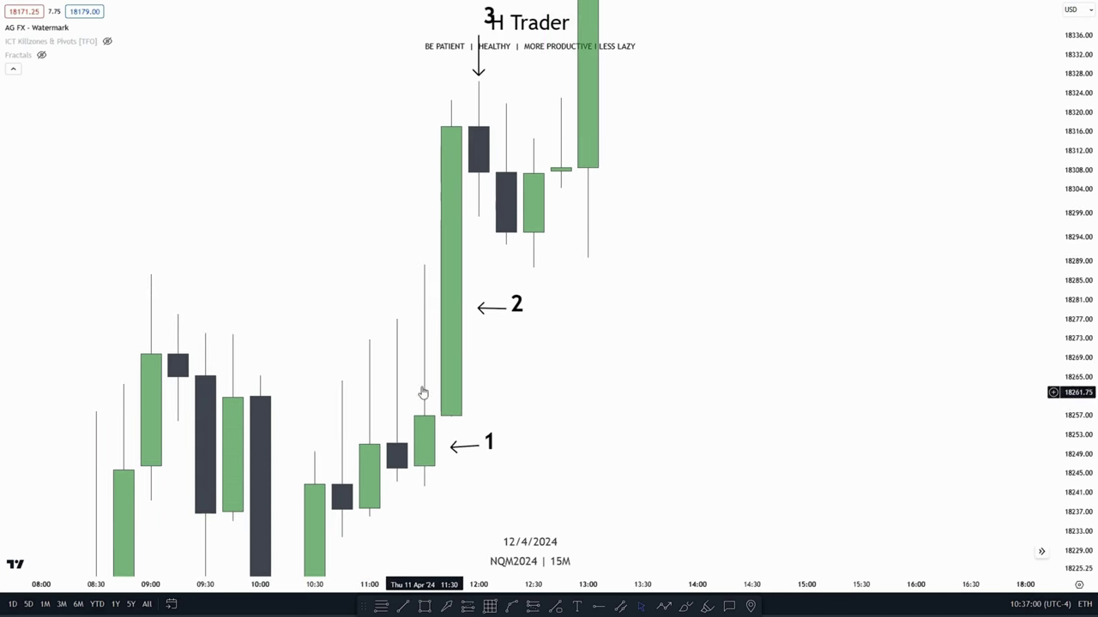
{"action": "left_click_drag", "start_coordinate": [847, 356], "coordinate": [847, 438]}
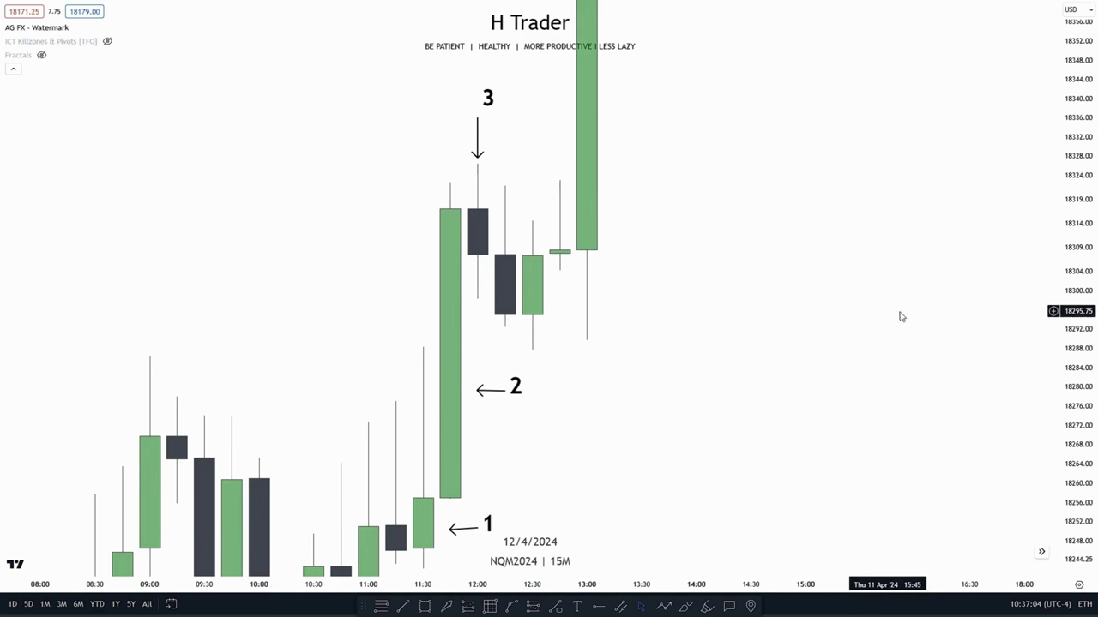
{"action": "mouse_move", "coordinate": [899, 312]}
{"action": "left_mouse_down"}
{"action": "mouse_move", "coordinate": [864, 342]}
{"action": "mouse_move", "coordinate": [828, 318]}
{"action": "mouse_move", "coordinate": [828, 276]}
{"action": "mouse_move", "coordinate": [833, 296]}
{"action": "left_mouse_up"}
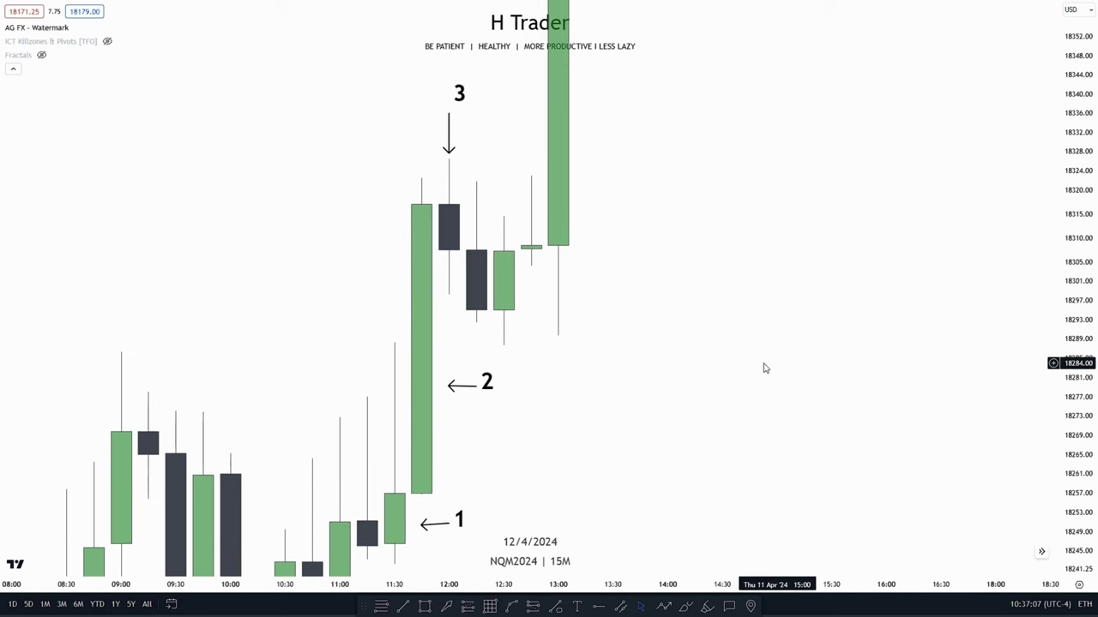
{"action": "left_click", "coordinate": [405, 607]}
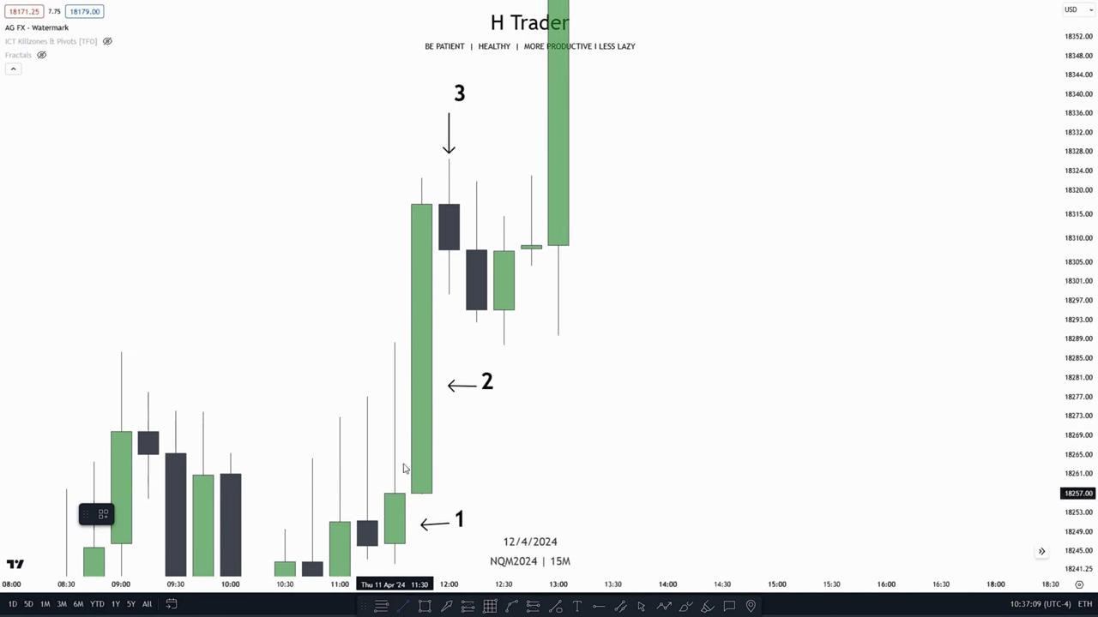
{"action": "left_click", "coordinate": [394, 343]}
{"action": "left_click", "coordinate": [722, 343]}
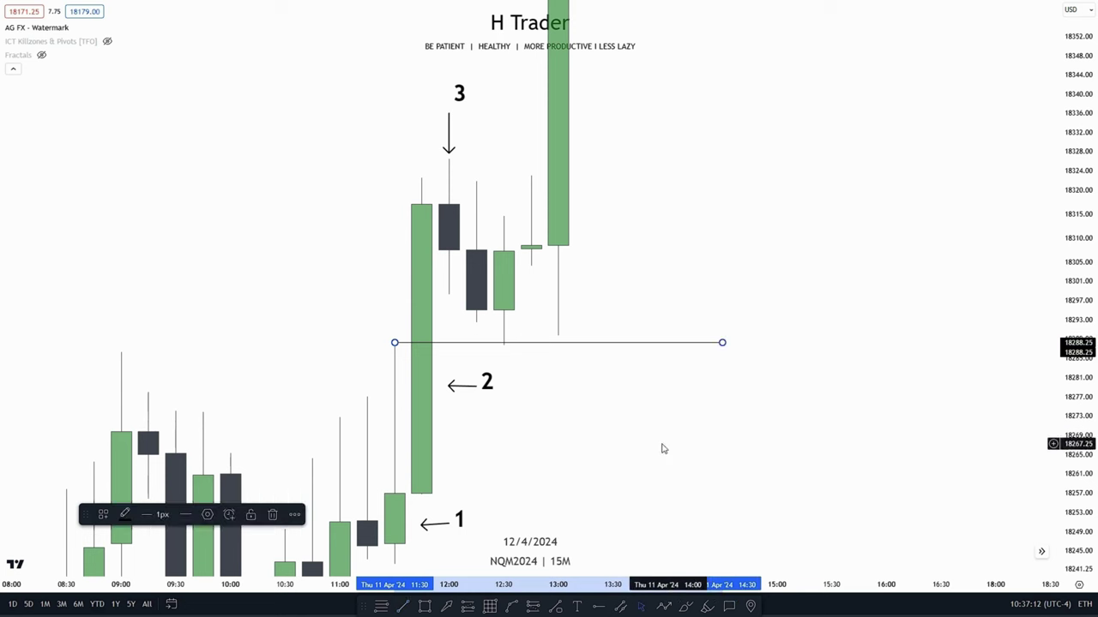
- Draw a horizontal trend line at 18298.25 from the bottom wick of candle 3 at 12:00 across to 14:30
{"action": "left_click", "coordinate": [402, 606]}
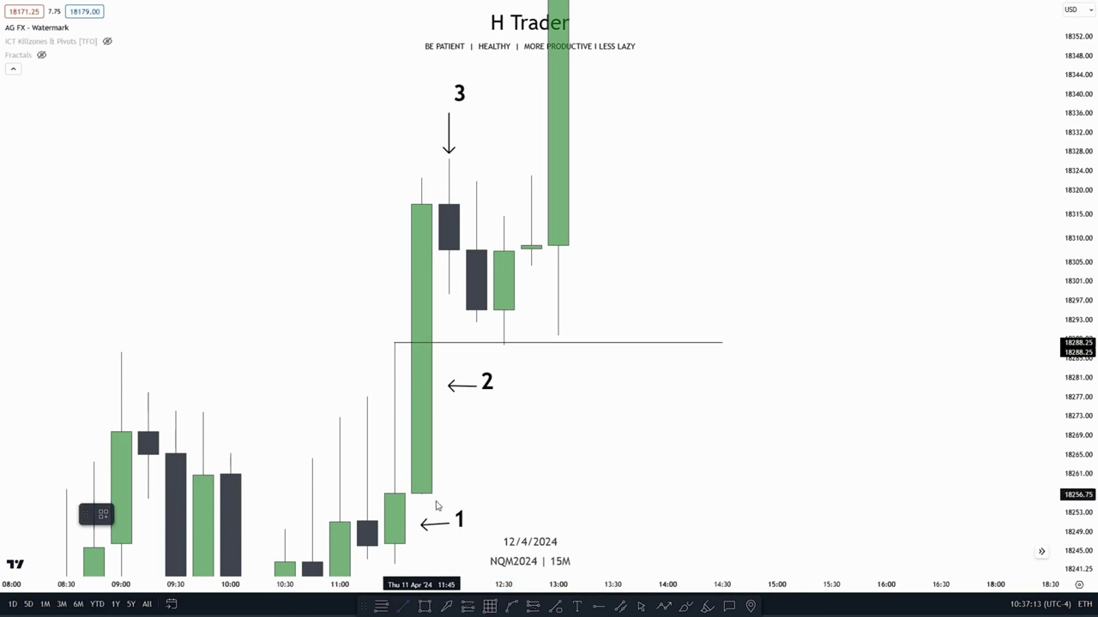
{"action": "left_click", "coordinate": [448, 295]}
{"action": "left_click", "coordinate": [721, 319]}
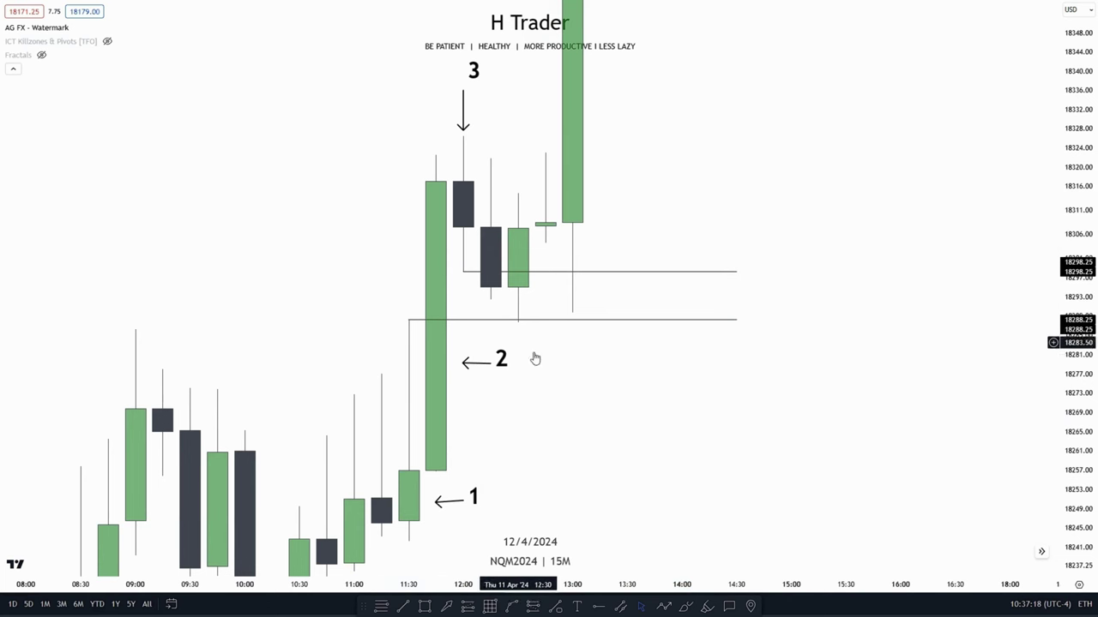
- Examine the gap between the two horizontal lines and how the candles following candle 3 trade relative to it
{"action": "left_click_drag", "start_coordinate": [787, 406], "coordinate": [783, 422]}
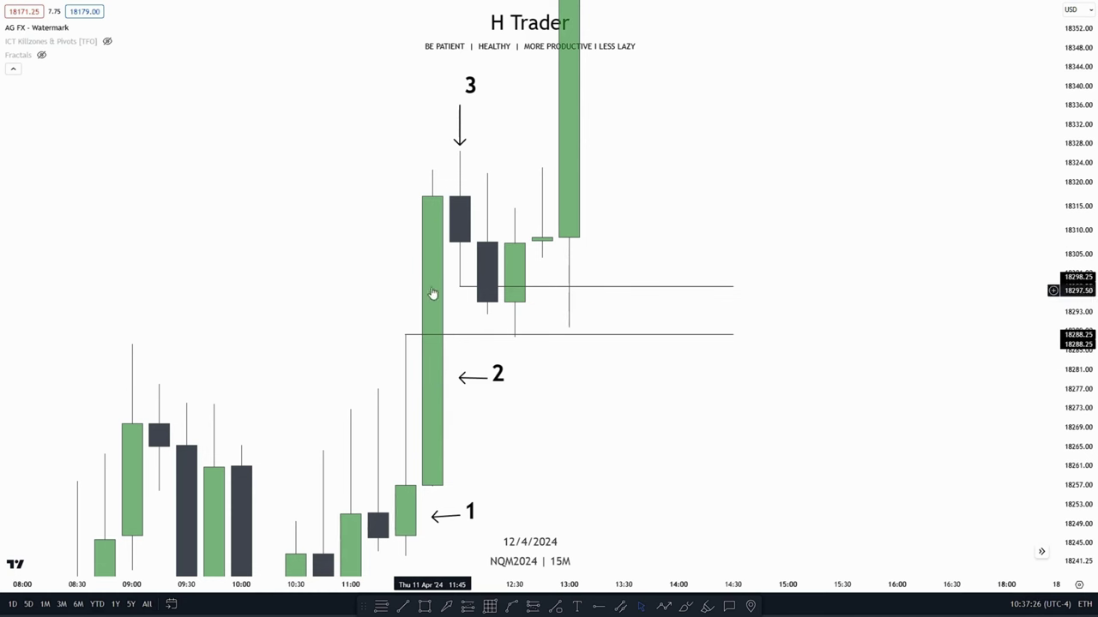
{"action": "left_click_drag", "start_coordinate": [534, 398], "coordinate": [517, 371]}
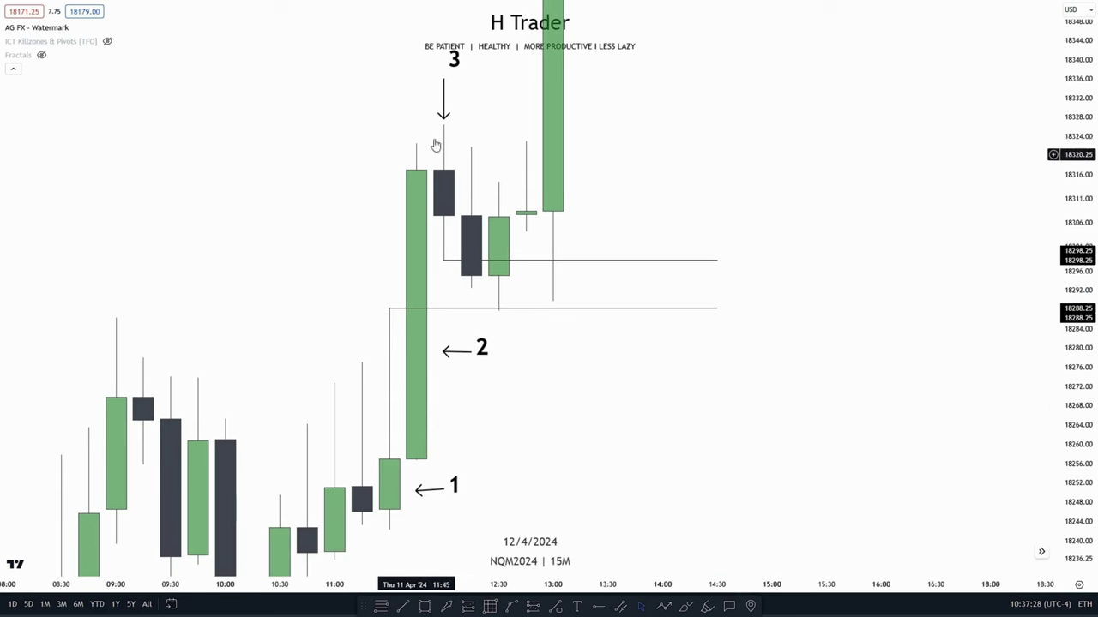
{"action": "left_click", "coordinate": [389, 308]}
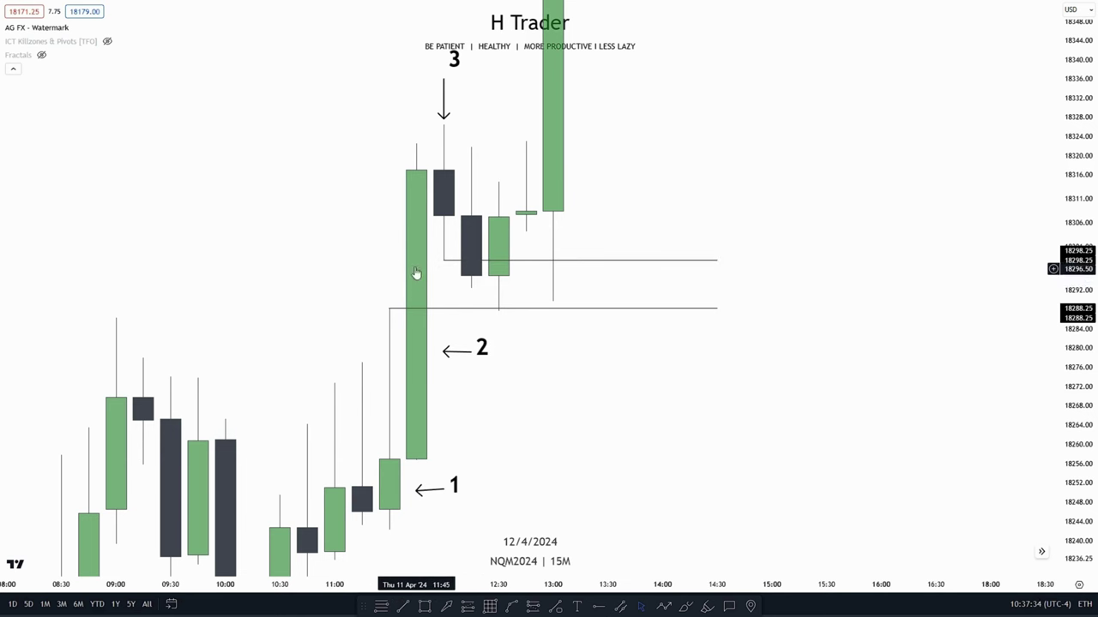
{"action": "left_click_drag", "start_coordinate": [918, 392], "coordinate": [896, 416]}
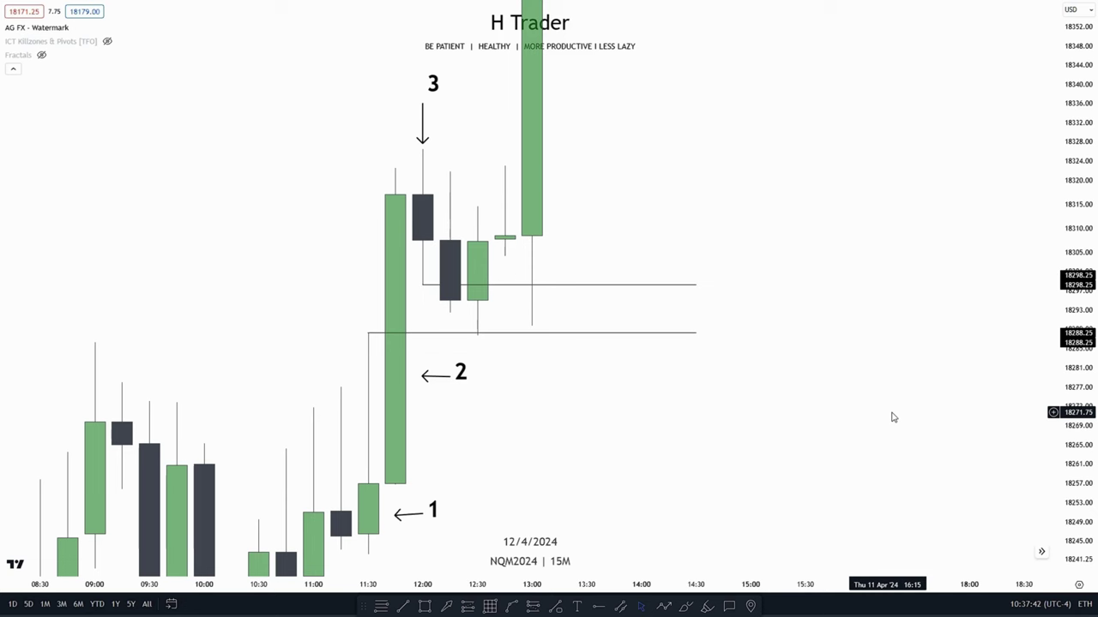
{"action": "left_click_drag", "start_coordinate": [757, 245], "coordinate": [755, 326]}
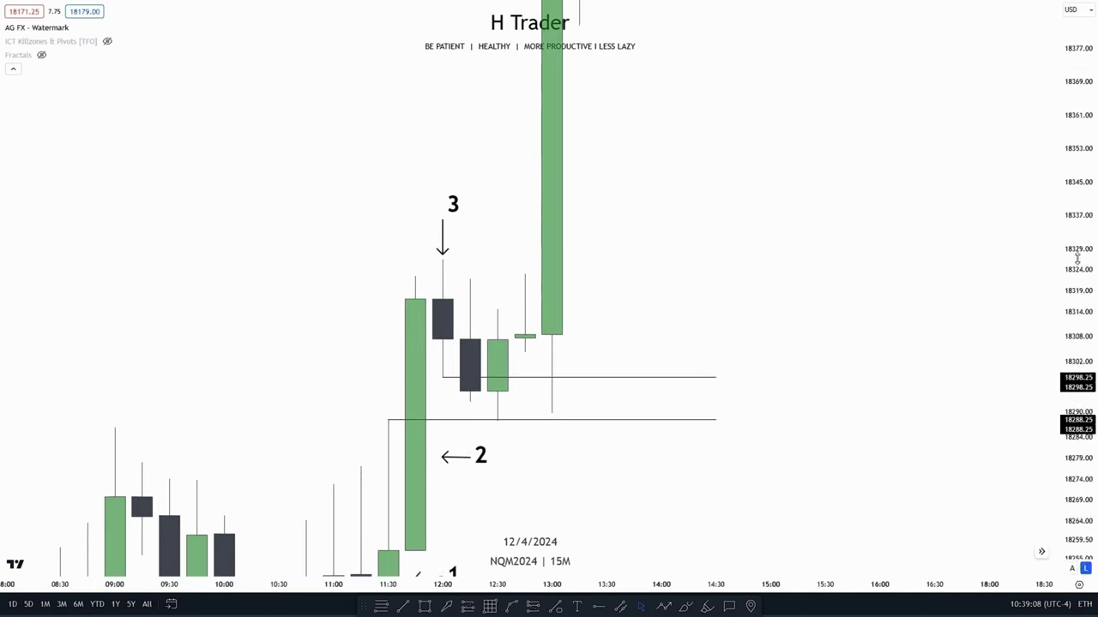
{"action": "left_click_drag", "start_coordinate": [1077, 259], "coordinate": [1077, 388]}
{"action": "scroll", "coordinate": [914, 338], "scroll_direction": "down", "scroll_amount": 3}
{"action": "left_click_drag", "start_coordinate": [849, 266], "coordinate": [698, 323]}
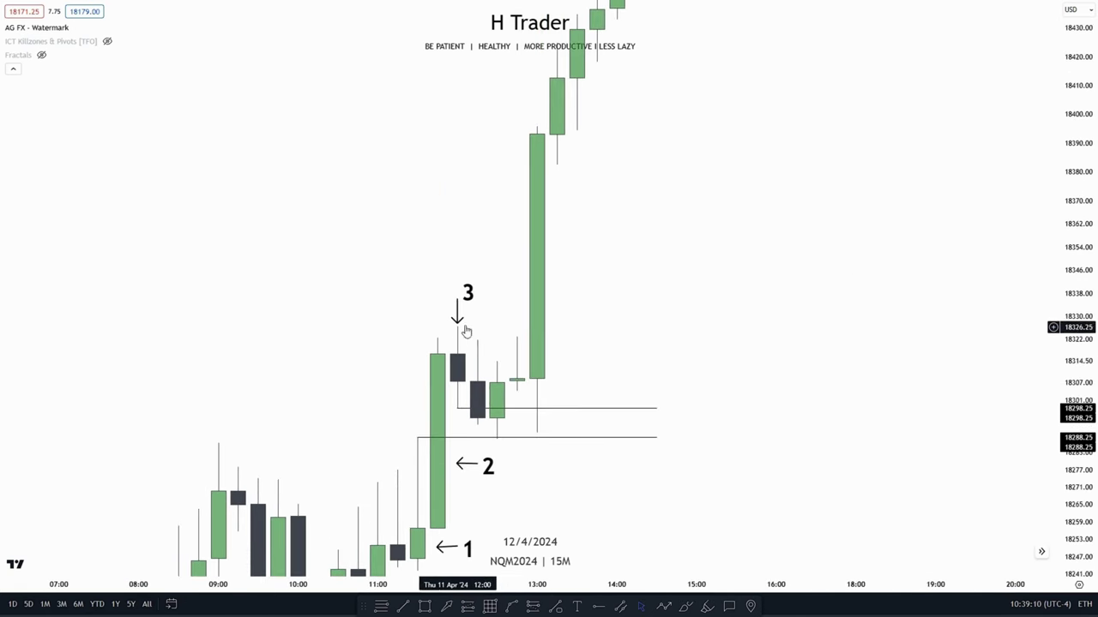
{"action": "left_click_drag", "start_coordinate": [583, 477], "coordinate": [592, 379]}
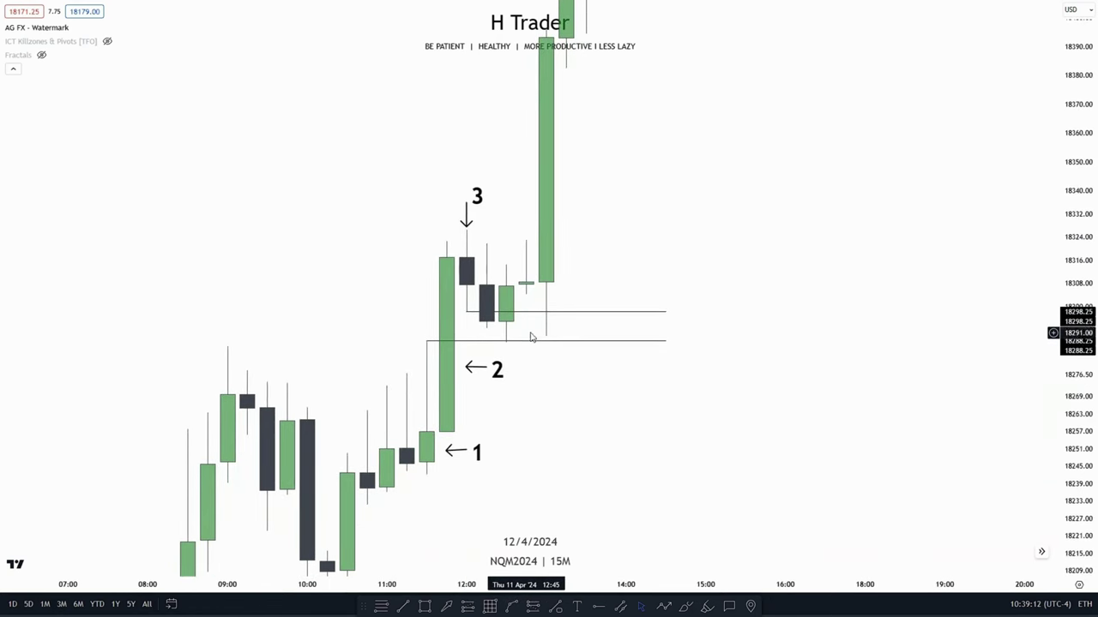
{"action": "left_click_drag", "start_coordinate": [683, 194], "coordinate": [620, 366]}
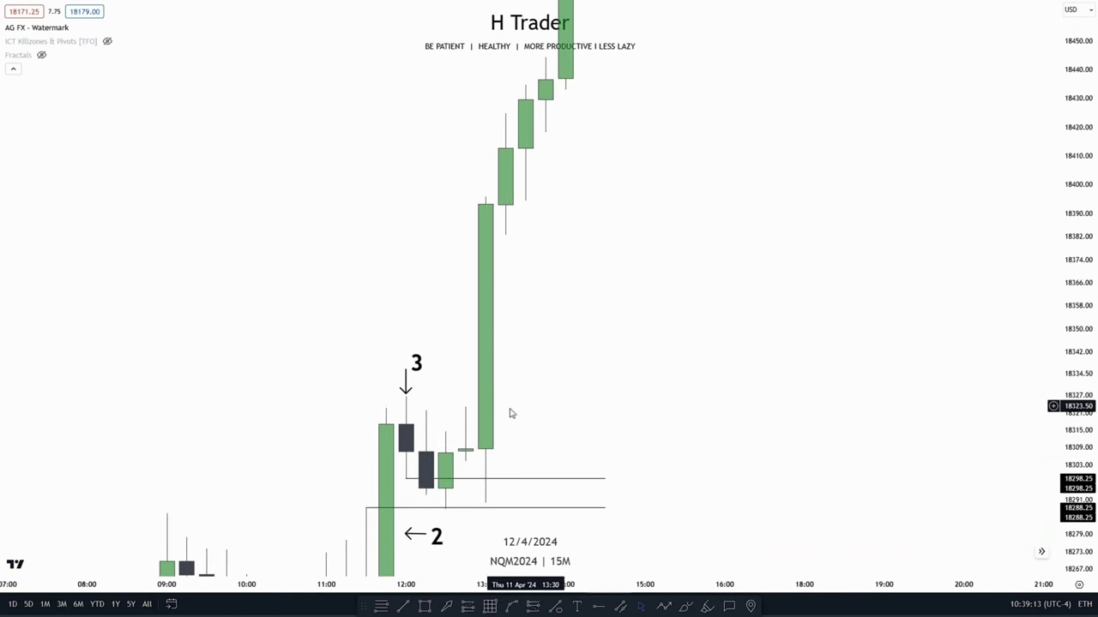
{"action": "left_click_drag", "start_coordinate": [729, 335], "coordinate": [756, 236]}
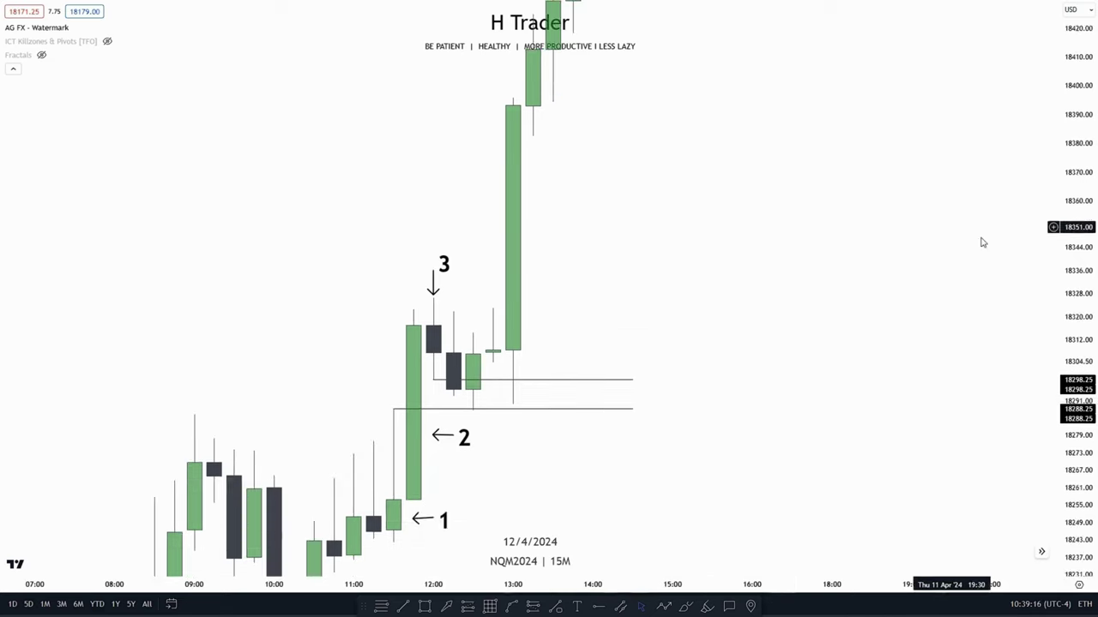
{"action": "left_click_drag", "start_coordinate": [1078, 292], "coordinate": [1077, 105]}
{"action": "left_click_drag", "start_coordinate": [948, 330], "coordinate": [1018, 250]}
{"action": "left_click_drag", "start_coordinate": [1077, 271], "coordinate": [1077, 129]}
{"action": "scroll", "coordinate": [853, 425], "scroll_direction": "up", "scroll_amount": 2}
{"action": "left_click_drag", "start_coordinate": [801, 480], "coordinate": [860, 427]}
{"action": "scroll", "coordinate": [815, 442], "scroll_direction": "up", "scroll_amount": 1}
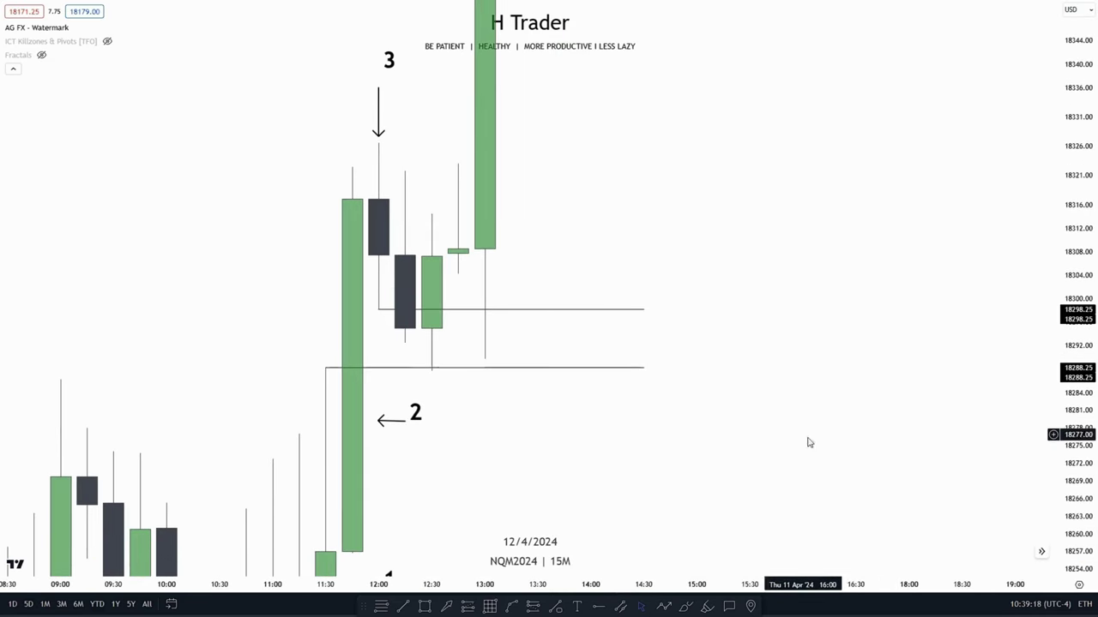
{"action": "mouse_move", "coordinate": [608, 493]}
{"action": "left_mouse_down"}
{"action": "mouse_move", "coordinate": [612, 472]}
{"action": "mouse_move", "coordinate": [611, 506]}
{"action": "left_mouse_up"}
{"action": "left_click_drag", "start_coordinate": [540, 466], "coordinate": [533, 472]}
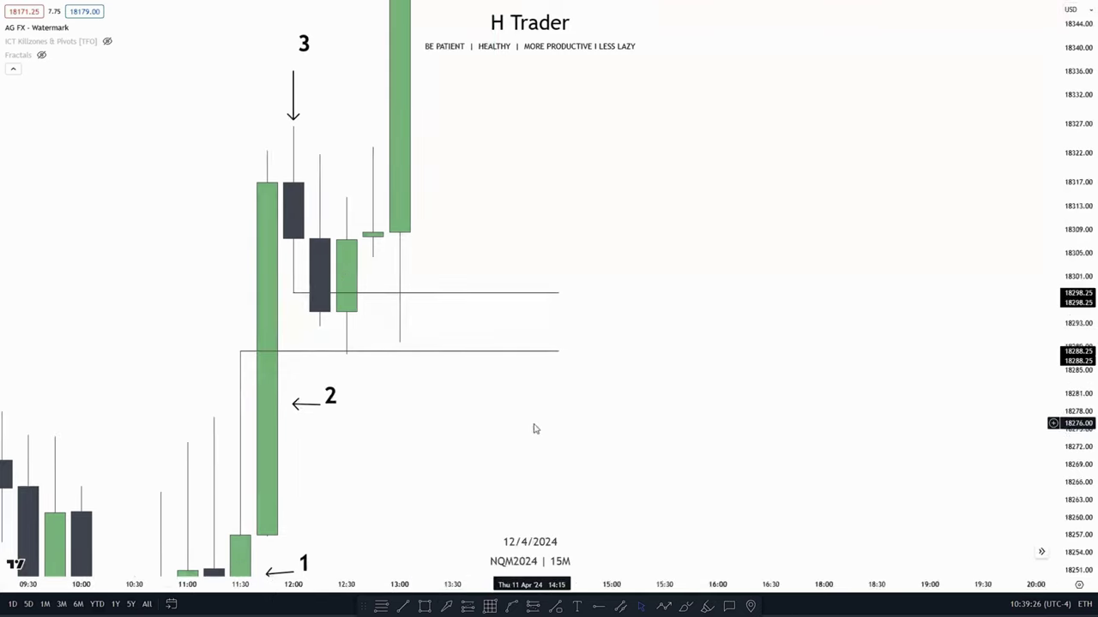
{"action": "left_click", "coordinate": [427, 612]}
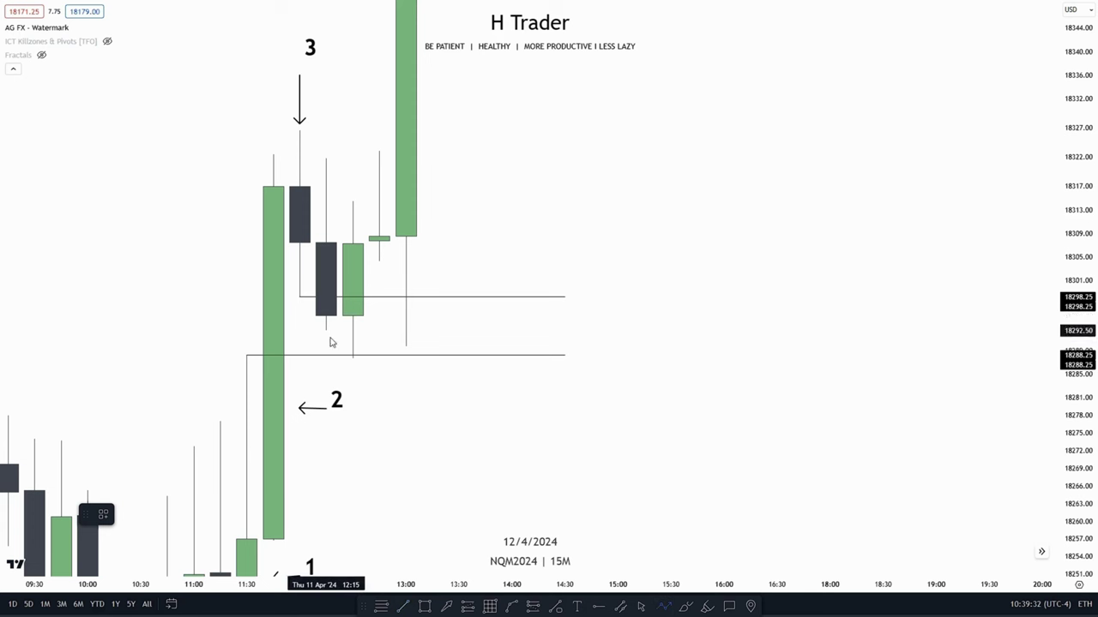
{"action": "mouse_move", "coordinate": [353, 315]}
{"action": "left_mouse_down"}
{"action": "mouse_move", "coordinate": [351, 357]}
{"action": "mouse_move", "coordinate": [377, 429]}
{"action": "left_mouse_up"}
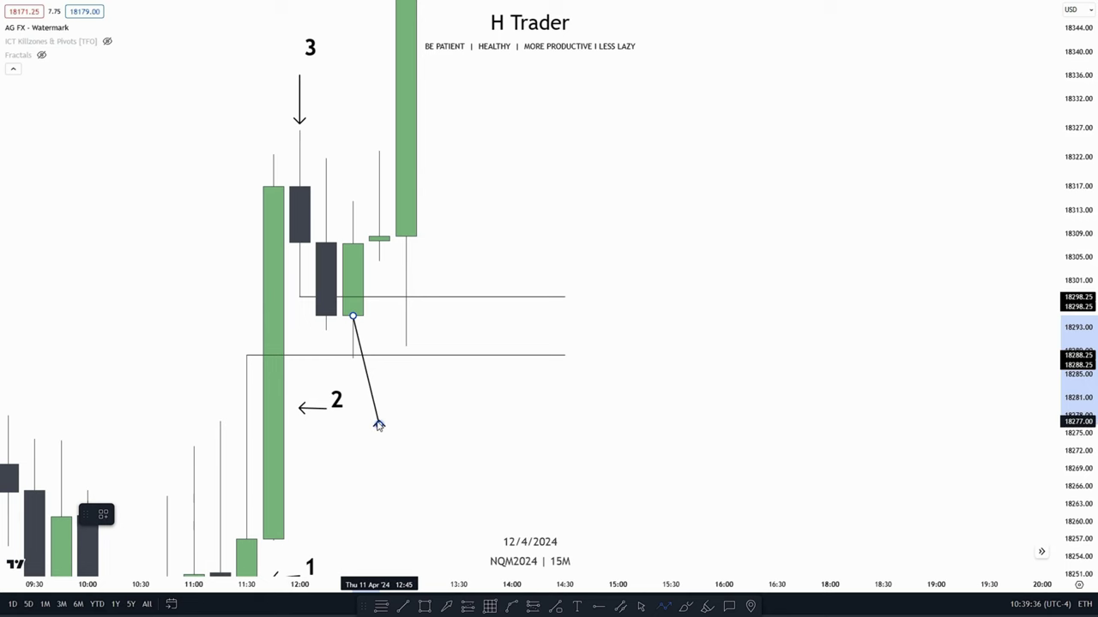
{"action": "double_click", "coordinate": [379, 425]}
{"action": "key", "text": "Delete"}
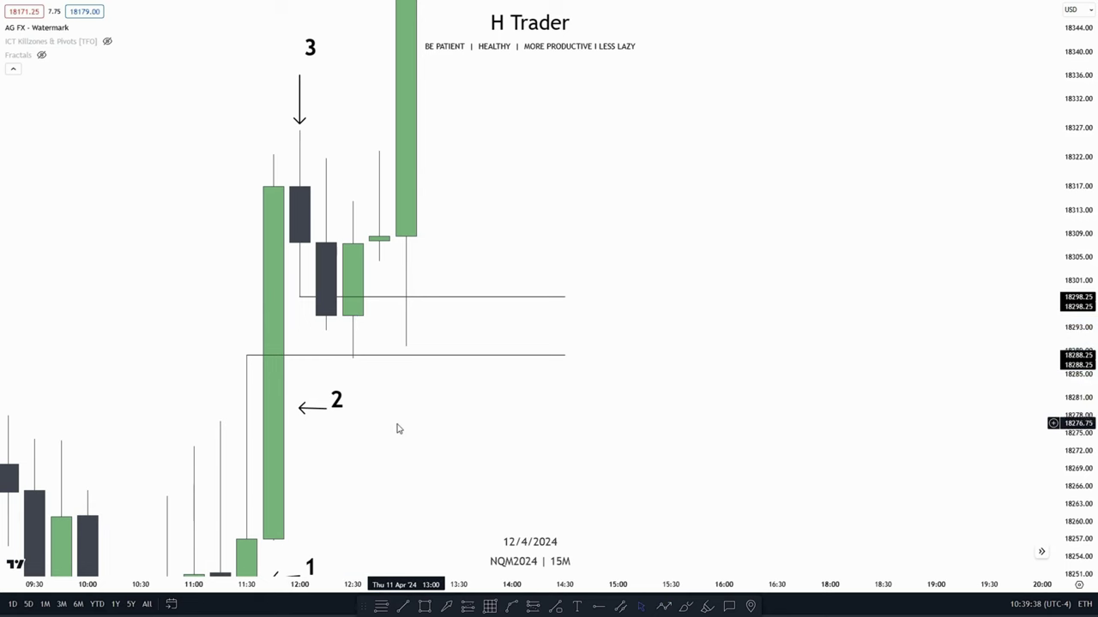
- Draw a short horizontal trend line at 18235.00 from the bottom wick of the 09:45 candle to 10:15
{"action": "mouse_move", "coordinate": [401, 438]}
{"action": "left_mouse_down"}
{"action": "mouse_move", "coordinate": [564, 377]}
{"action": "mouse_move", "coordinate": [583, 357]}
{"action": "left_mouse_up"}
{"action": "left_click_drag", "start_coordinate": [1077, 290], "coordinate": [1073, 344]}
{"action": "scroll", "coordinate": [943, 403], "scroll_direction": "down", "scroll_amount": 3}
{"action": "left_click_drag", "start_coordinate": [873, 452], "coordinate": [859, 289]}
{"action": "scroll", "coordinate": [900, 276], "scroll_direction": "up", "scroll_amount": 2}
{"action": "left_click_drag", "start_coordinate": [1075, 300], "coordinate": [1074, 273]}
{"action": "left_click_drag", "start_coordinate": [490, 463], "coordinate": [552, 415]}
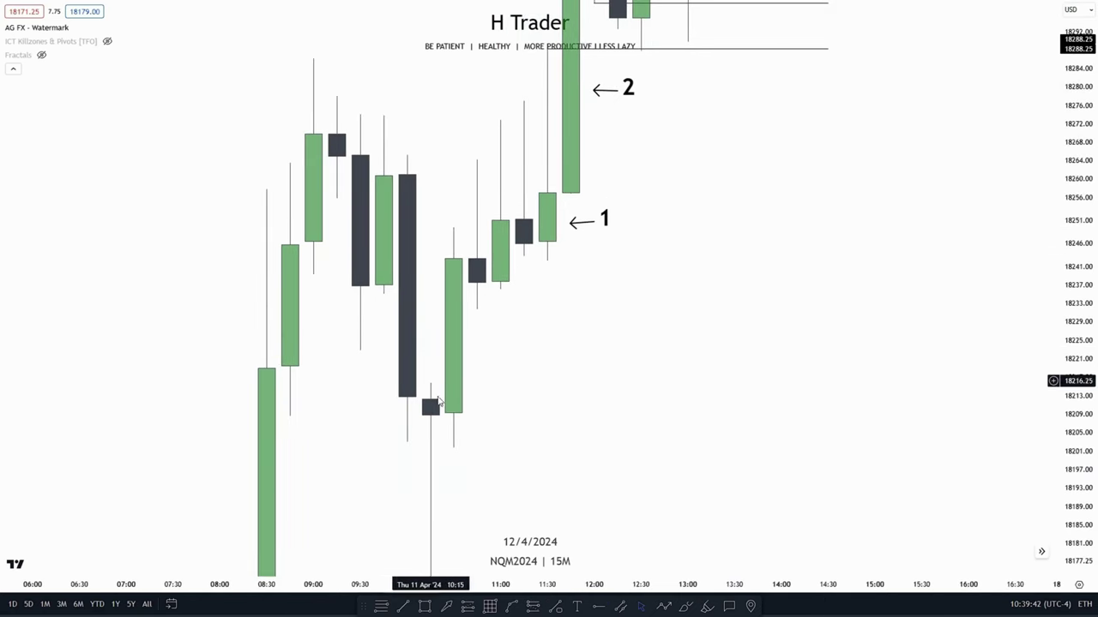
{"action": "left_click", "coordinate": [425, 606]}
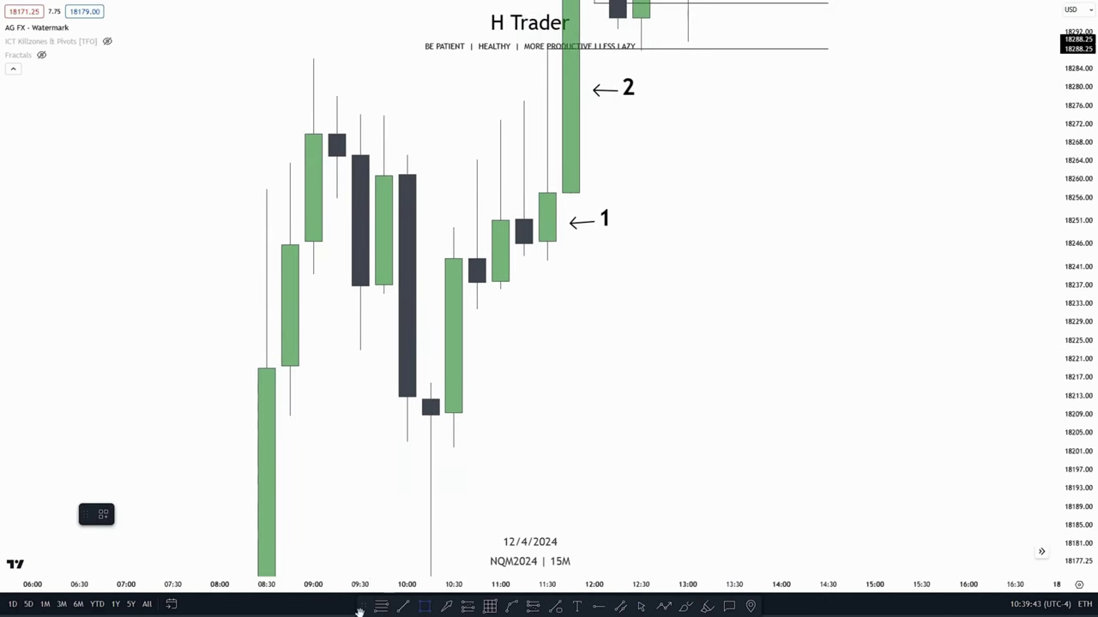
{"action": "left_click", "coordinate": [401, 604]}
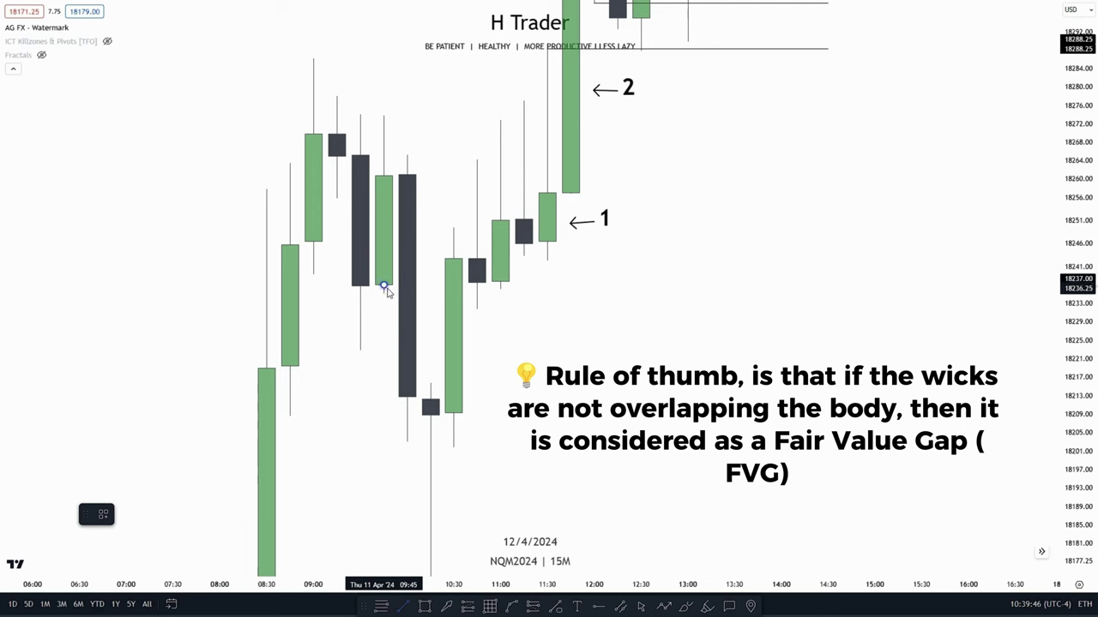
{"action": "left_click_drag", "start_coordinate": [384, 293], "coordinate": [428, 296]}
- Draw a horizontal trend line at 18215.75 from the top wick of the 10:15 candle across to 12:30
{"action": "left_click_drag", "start_coordinate": [646, 332], "coordinate": [598, 343]}
{"action": "left_click_drag", "start_coordinate": [408, 375], "coordinate": [427, 342]}
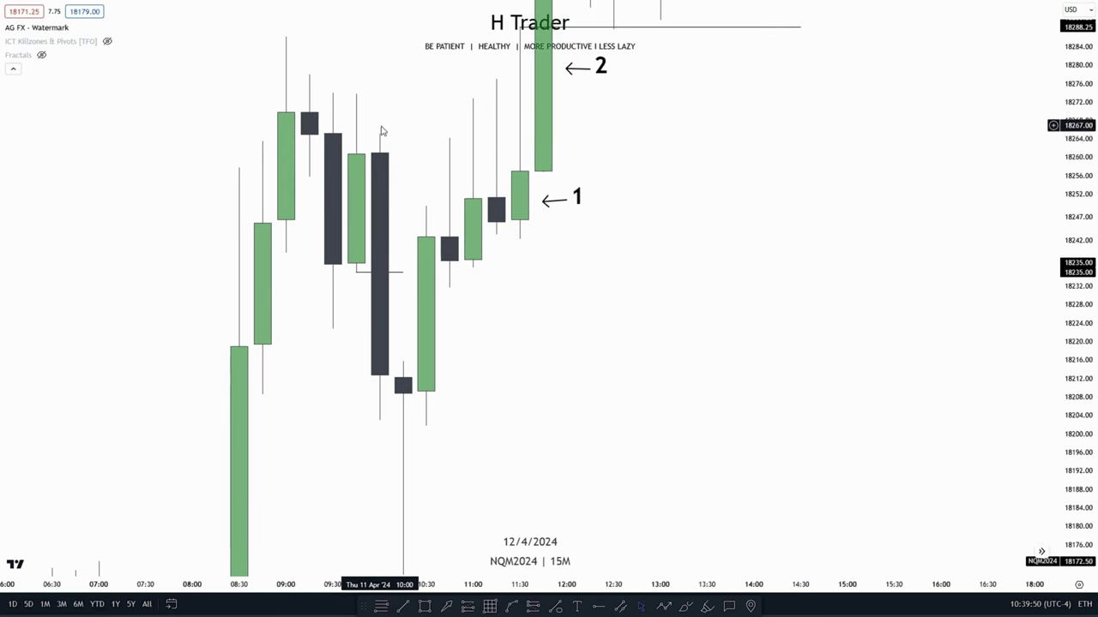
{"action": "left_click_drag", "start_coordinate": [579, 442], "coordinate": [578, 363]}
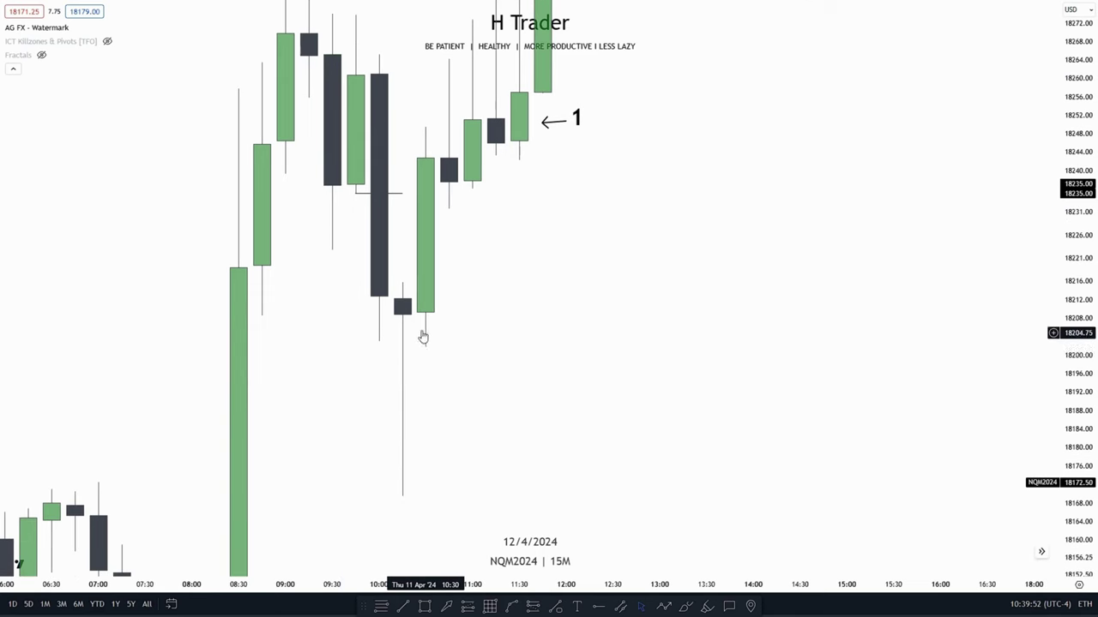
{"action": "left_click_drag", "start_coordinate": [401, 294], "coordinate": [375, 312]}
{"action": "left_click", "coordinate": [402, 605]}
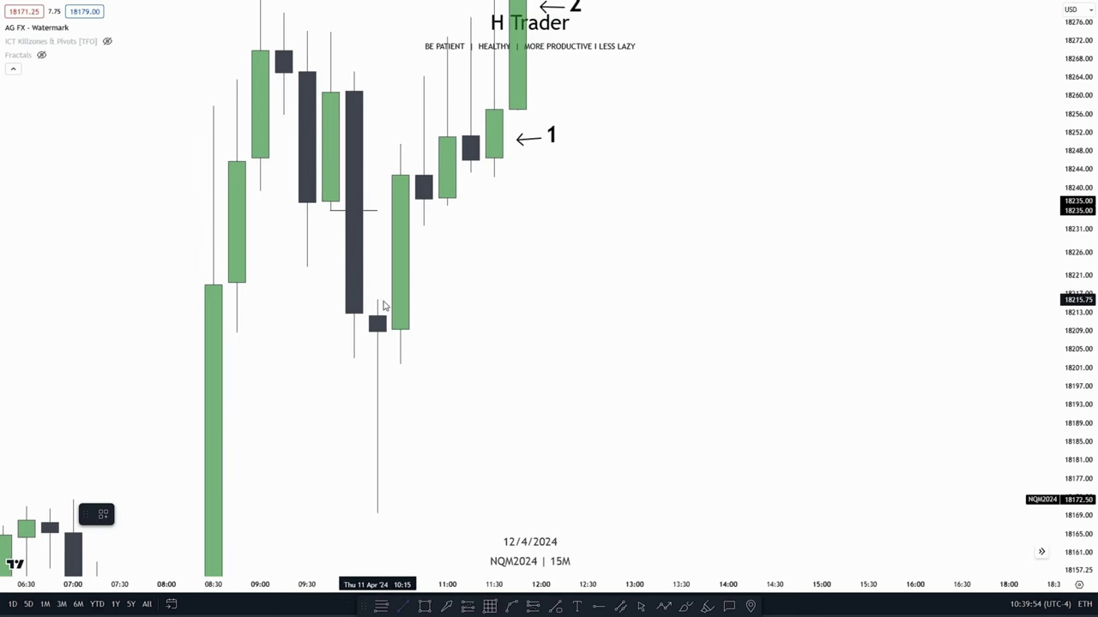
{"action": "left_click", "coordinate": [588, 300]}
- Extend the short line from the 09:45 candle's low horizontally to 12:30 at 18235.00
{"action": "left_click_drag", "start_coordinate": [557, 374], "coordinate": [568, 422]}
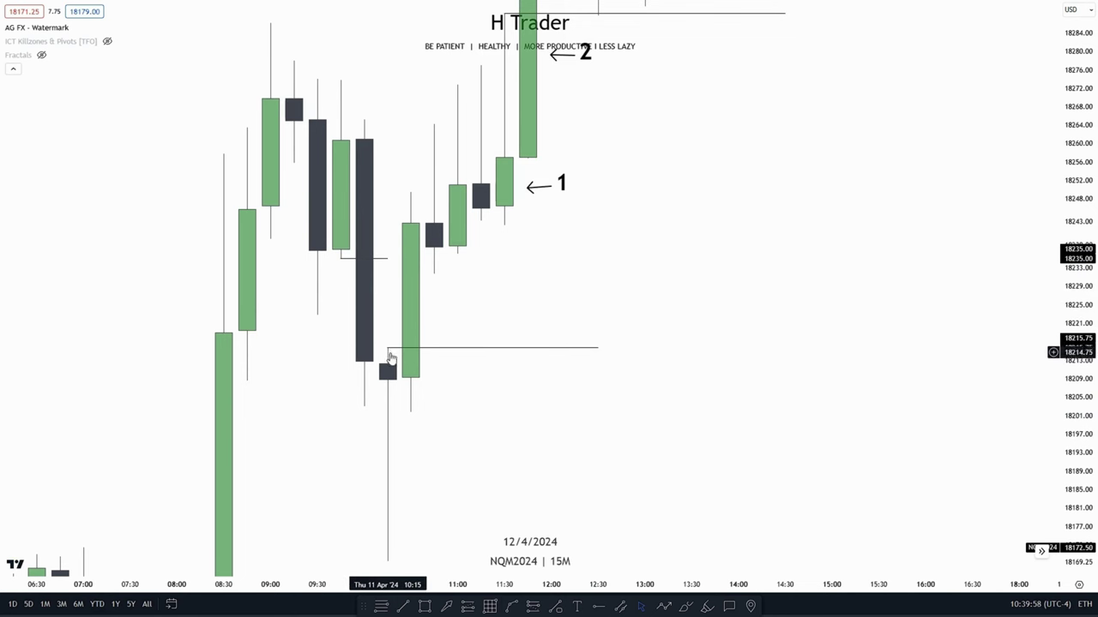
{"action": "left_click_drag", "start_coordinate": [382, 259], "coordinate": [645, 312]}
{"action": "left_click", "coordinate": [646, 312]}
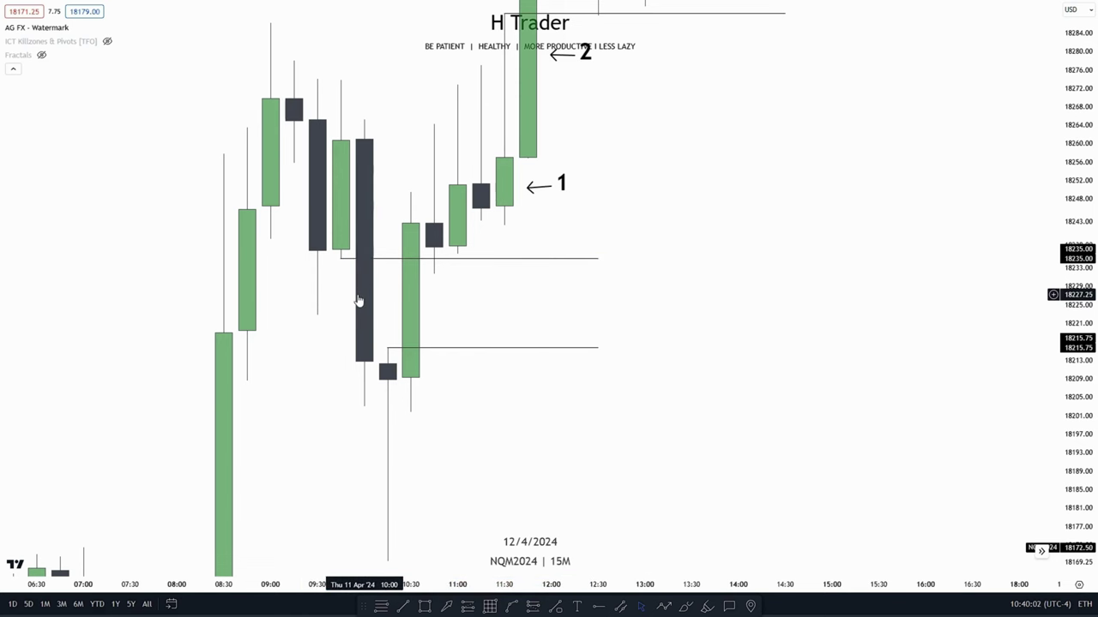
{"action": "left_click_drag", "start_coordinate": [488, 427], "coordinate": [485, 483]}
{"action": "left_click_drag", "start_coordinate": [1095, 302], "coordinate": [1095, 322]}
{"action": "left_click_drag", "start_coordinate": [455, 370], "coordinate": [473, 335]}
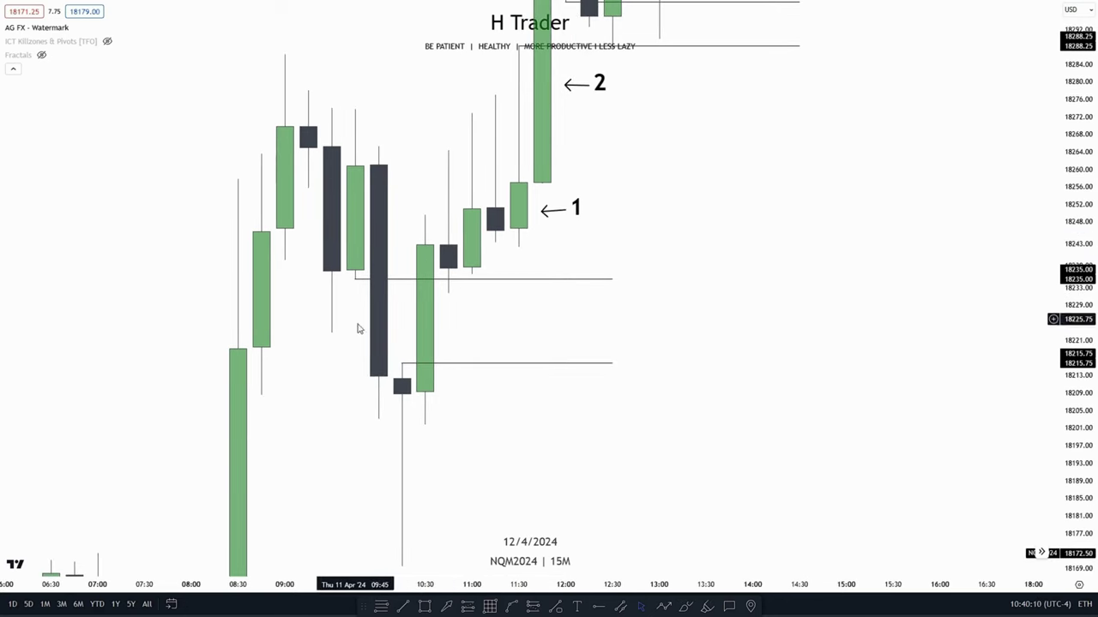
{"action": "left_click_drag", "start_coordinate": [484, 308], "coordinate": [481, 310]}
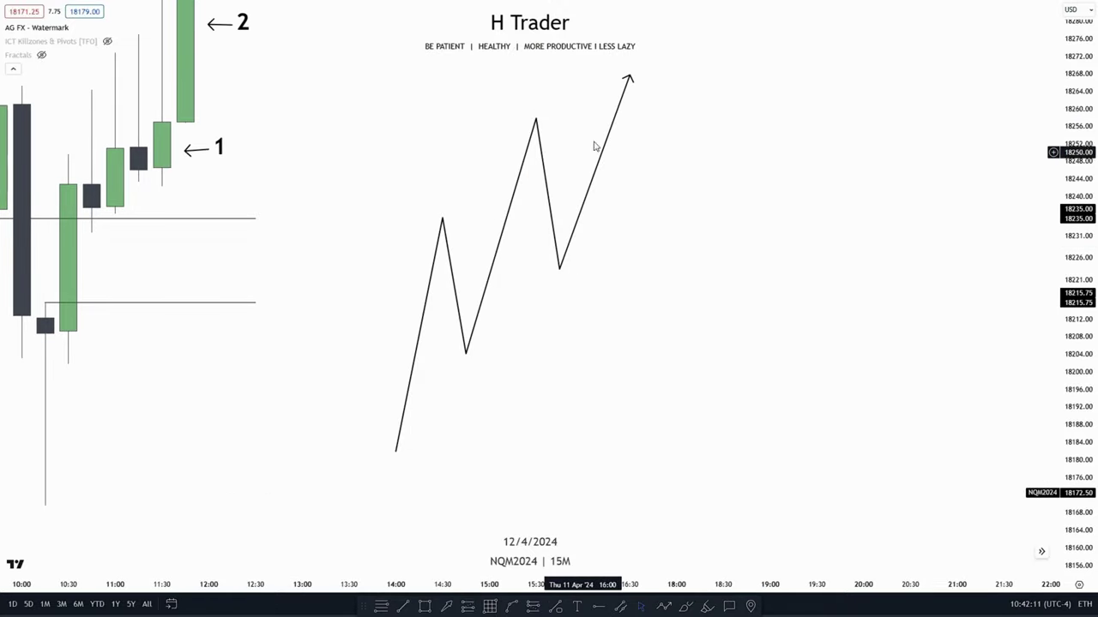
- Add the text label "1" beside the first rising leg of the zigzag path
{"action": "left_click_drag", "start_coordinate": [661, 356], "coordinate": [629, 380]}
{"action": "left_click", "coordinate": [424, 606]}
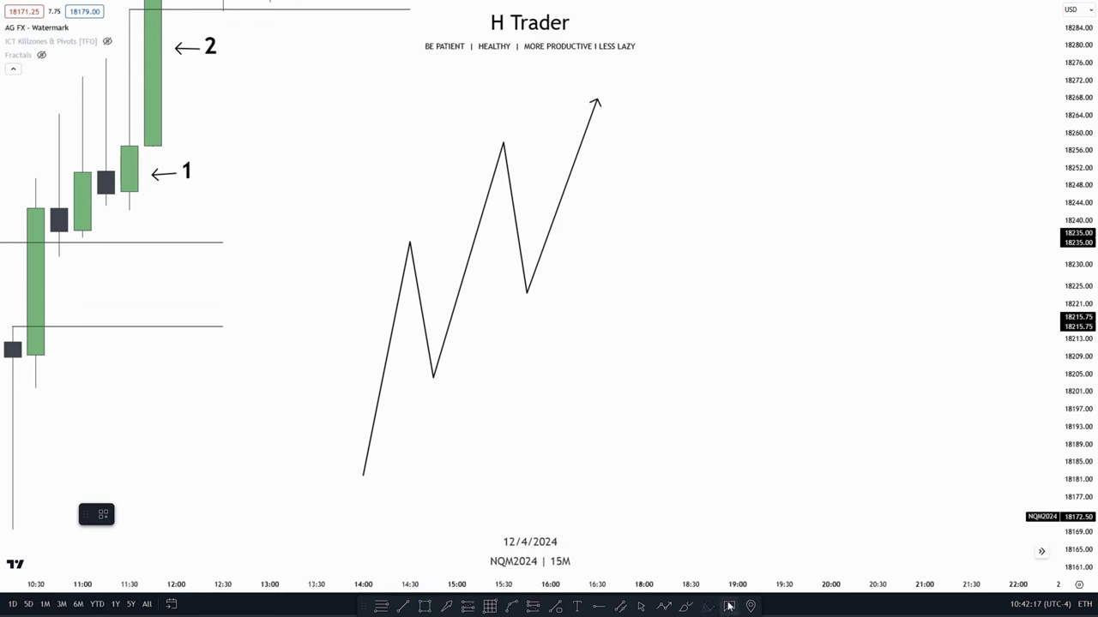
{"action": "left_click", "coordinate": [577, 606]}
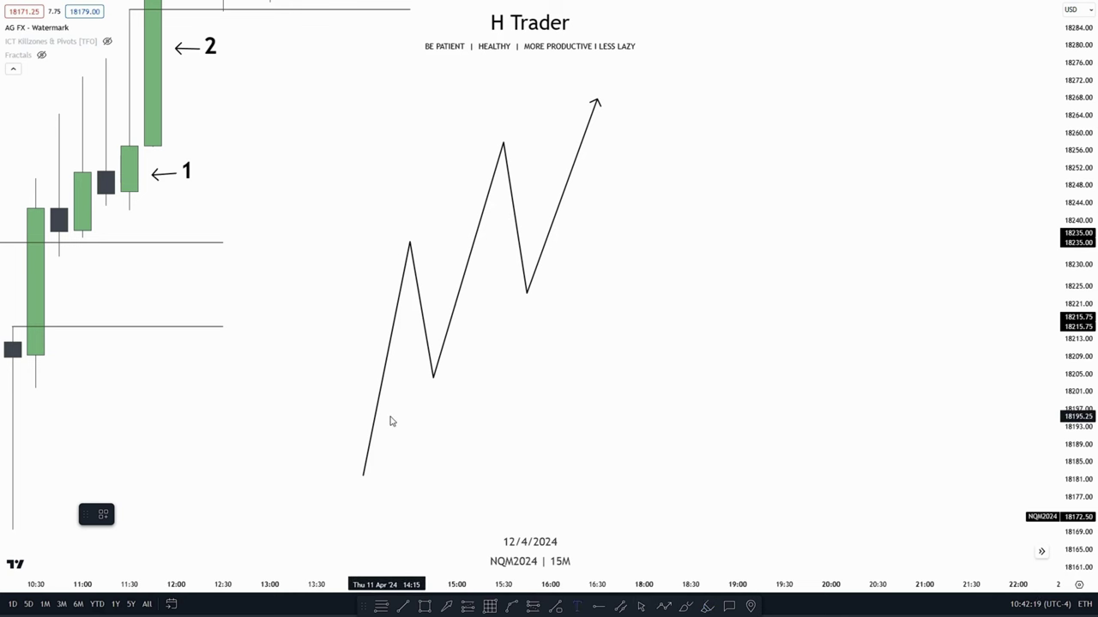
{"action": "left_click", "coordinate": [389, 422]}
{"action": "type", "text": "1"}
{"action": "left_click", "coordinate": [504, 409]}
- Add the text labels "2" and "3" above the "1" along the zigzag's first rising leg
{"action": "left_click", "coordinate": [578, 606]}
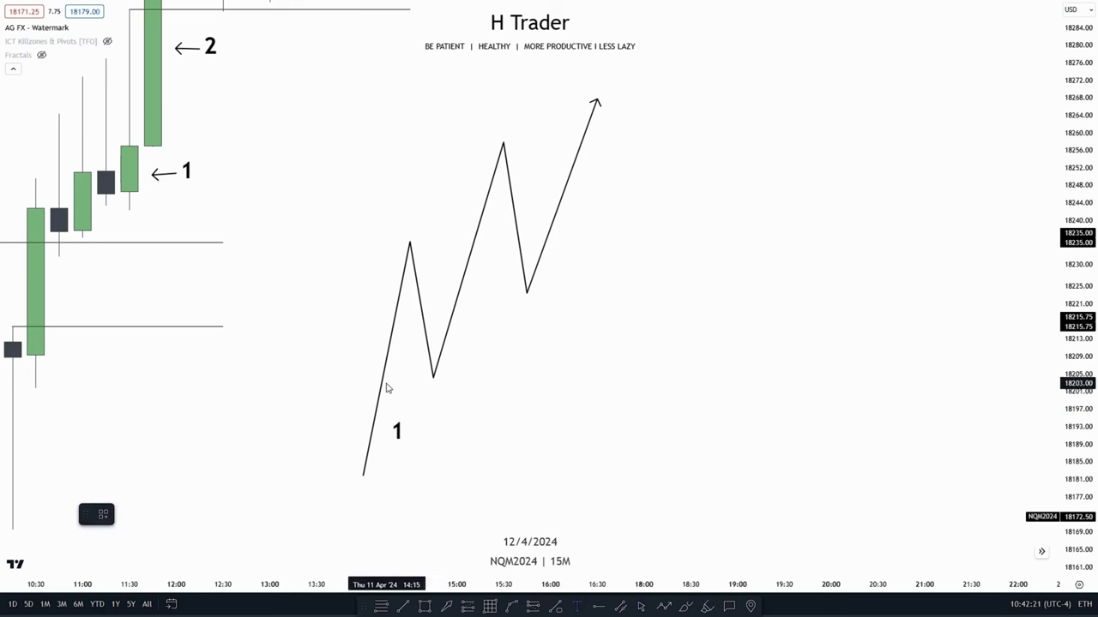
{"action": "left_click", "coordinate": [413, 374]}
{"action": "type", "text": "2"}
{"action": "left_click", "coordinate": [647, 437]}
{"action": "left_click", "coordinate": [577, 607]}
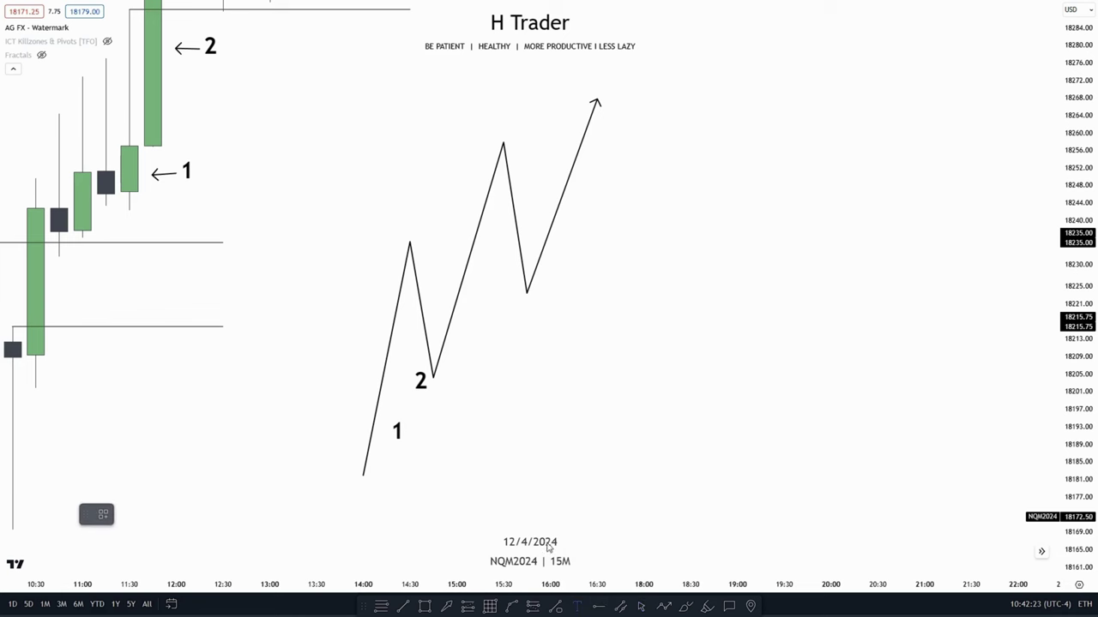
{"action": "left_click", "coordinate": [389, 319]}
{"action": "type", "text": "3"}
{"action": "left_click", "coordinate": [714, 424]}
- Reposition the "3" and "2" labels close to the first rising leg, with the "2" directly above the "1"
{"action": "left_click_drag", "start_coordinate": [407, 330], "coordinate": [393, 322]}
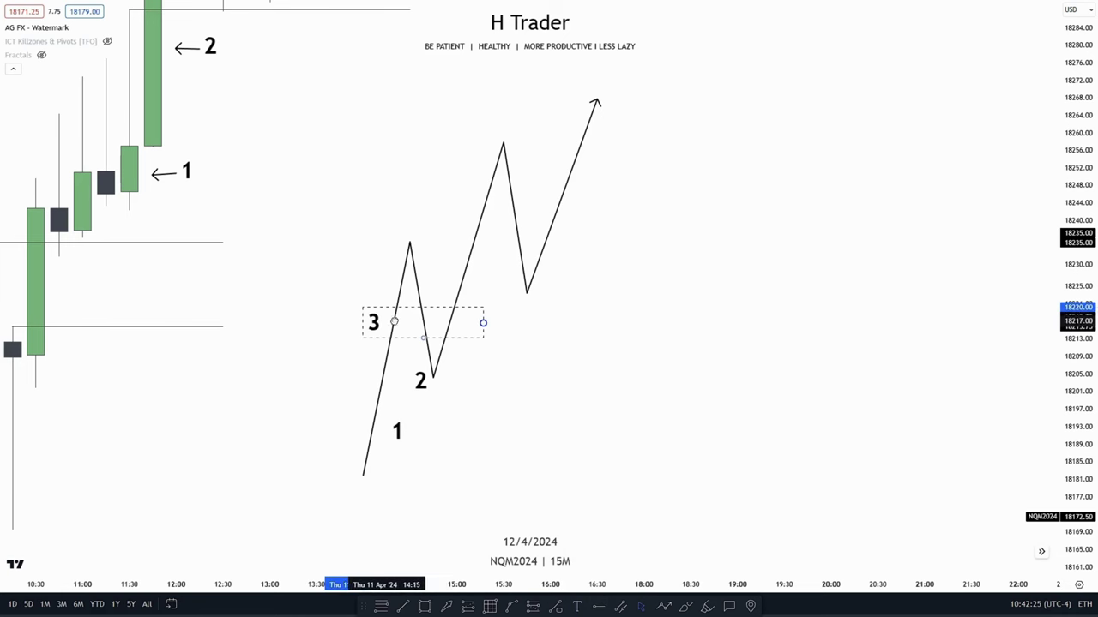
{"action": "left_click_drag", "start_coordinate": [425, 382], "coordinate": [403, 382]}
{"action": "left_click", "coordinate": [741, 455]}
- Draw a horizontal trend line at 18201.25 from 14:00 to 18:30, between the labels "1" and "2"
{"action": "left_click", "coordinate": [403, 606]}
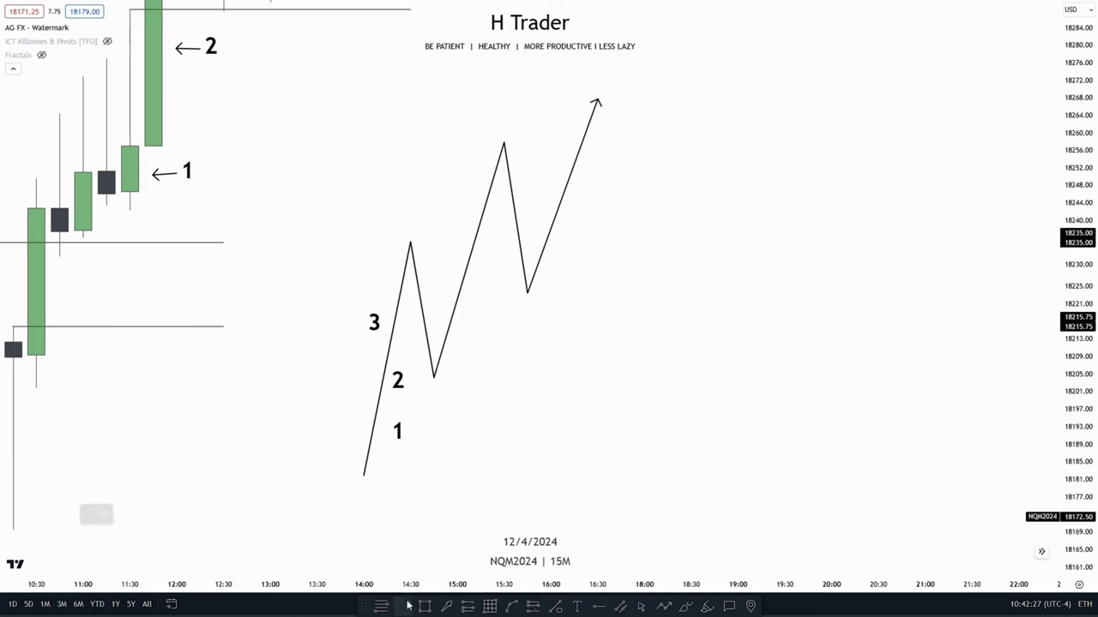
{"action": "left_click", "coordinate": [364, 390]}
{"action": "left_click", "coordinate": [692, 391]}
{"action": "left_click", "coordinate": [684, 437]}
- Draw a horizontal trend line at 18211.75 from 14:00 to 18:30, between the labels "2" and "3"
{"action": "left_click", "coordinate": [403, 606]}
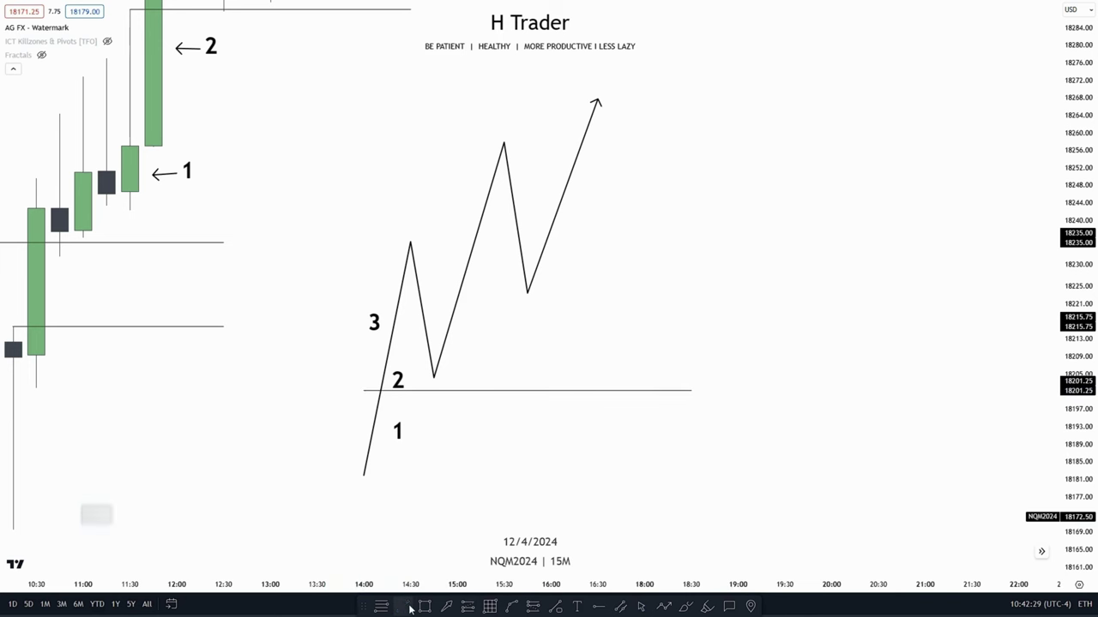
{"action": "left_click", "coordinate": [363, 344]}
{"action": "left_click", "coordinate": [692, 383]}
{"action": "left_click", "coordinate": [703, 438]}
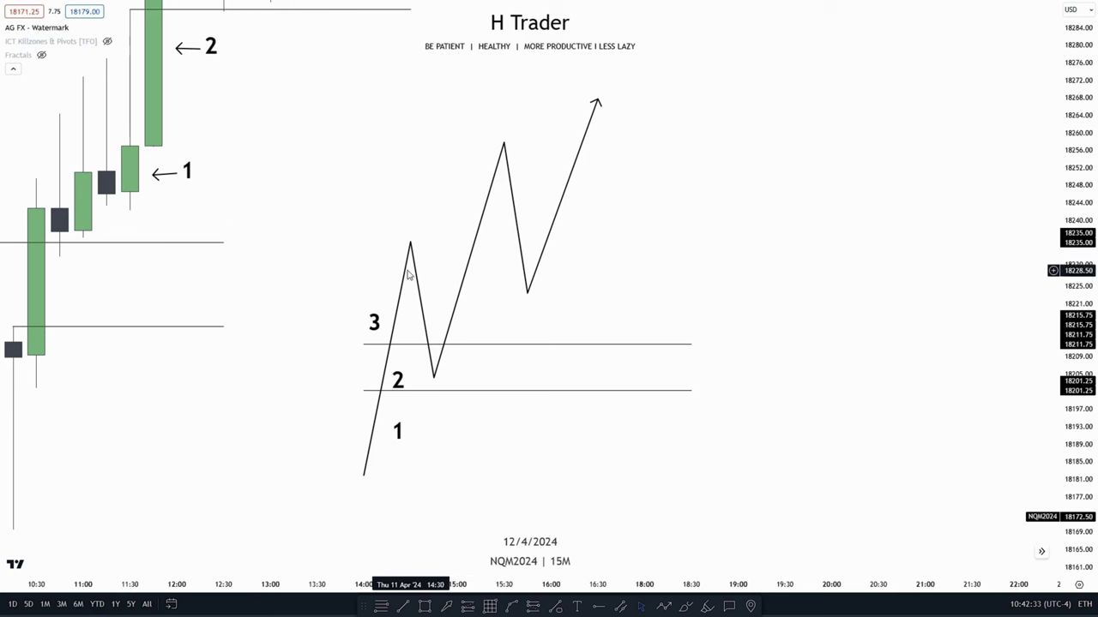
{"action": "left_click", "coordinate": [434, 380]}
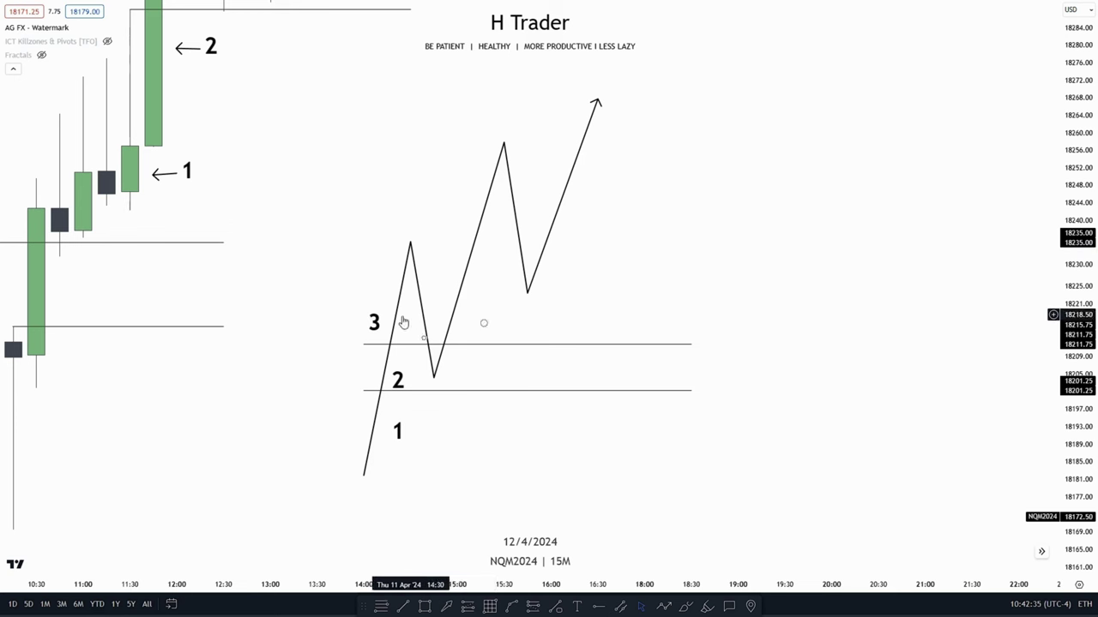
{"action": "left_click", "coordinate": [452, 429]}
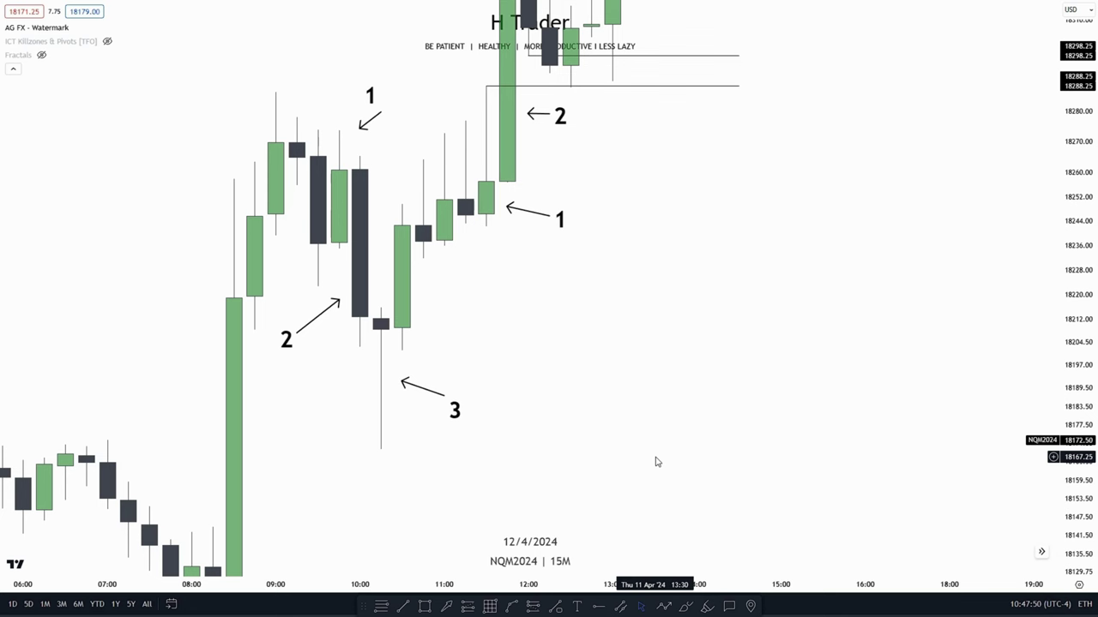
- Examine the numbered three-candle patterns of the bullish gap around 11:45 and the bearish gap around 10:00
{"action": "left_click_drag", "start_coordinate": [723, 284], "coordinate": [578, 449]}
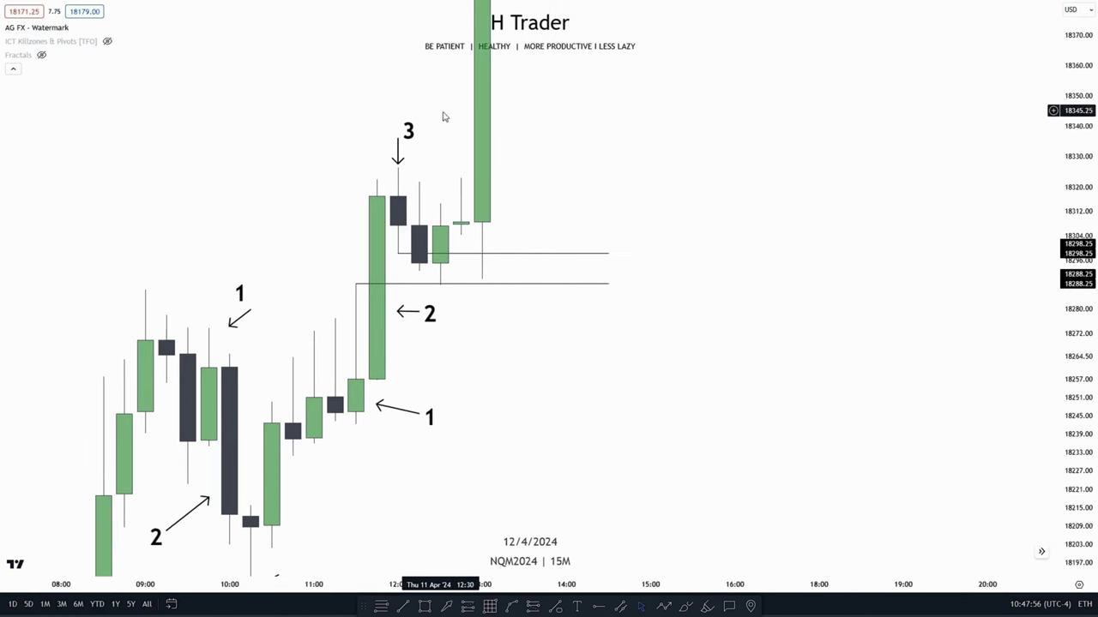
{"action": "left_click_drag", "start_coordinate": [632, 412], "coordinate": [643, 367]}
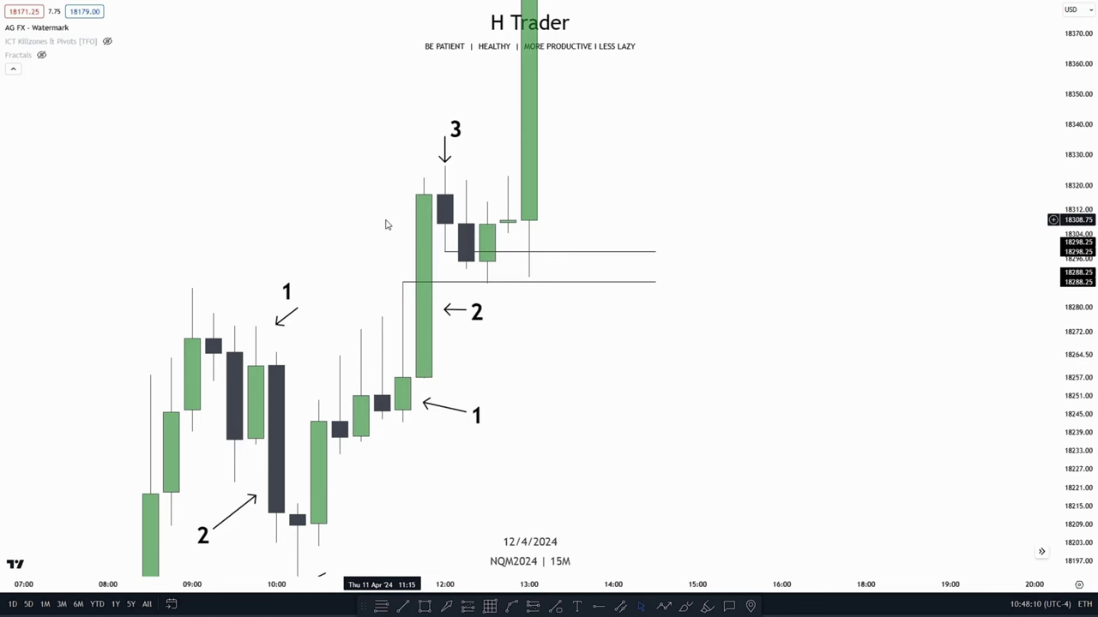
{"action": "left_click_drag", "start_coordinate": [355, 238], "coordinate": [522, 162]}
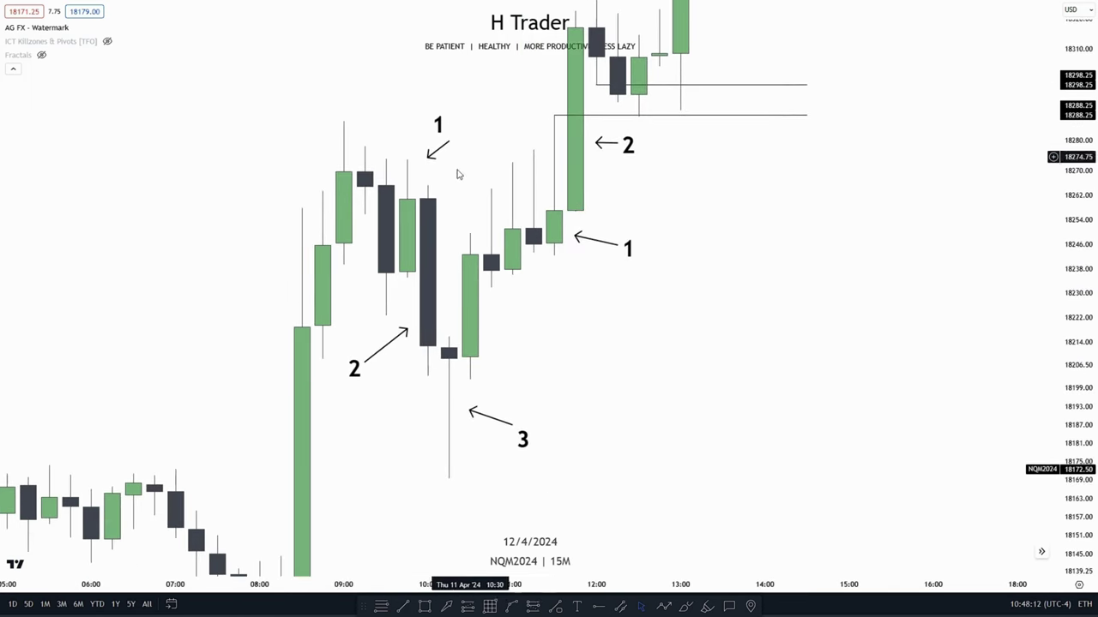
{"action": "left_click_drag", "start_coordinate": [583, 323], "coordinate": [546, 325]}
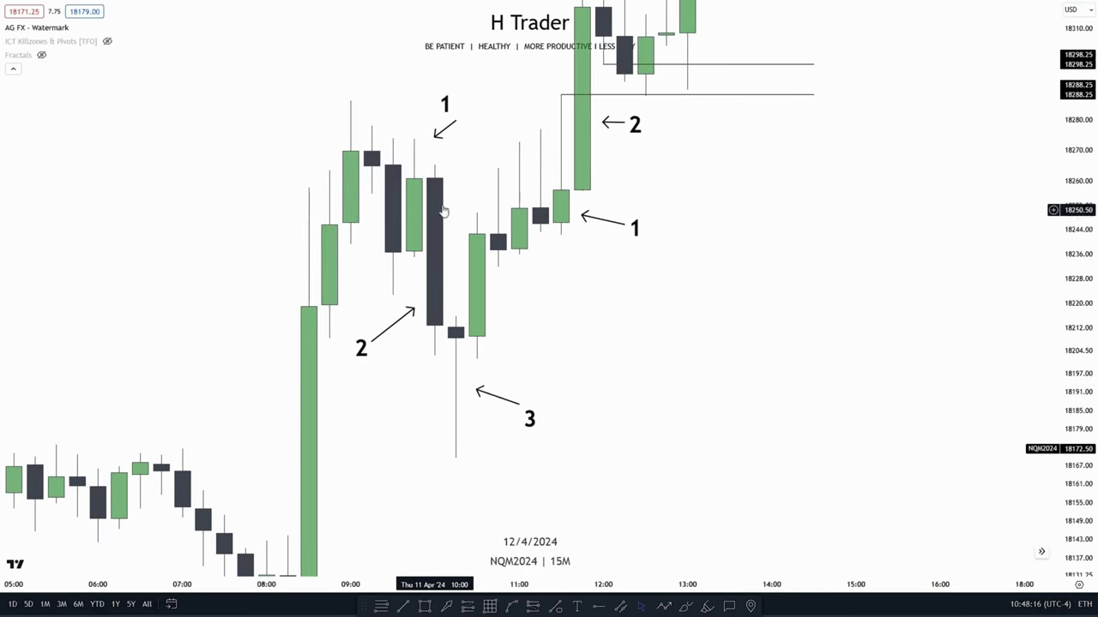
{"action": "left_click_drag", "start_coordinate": [470, 164], "coordinate": [483, 126]}
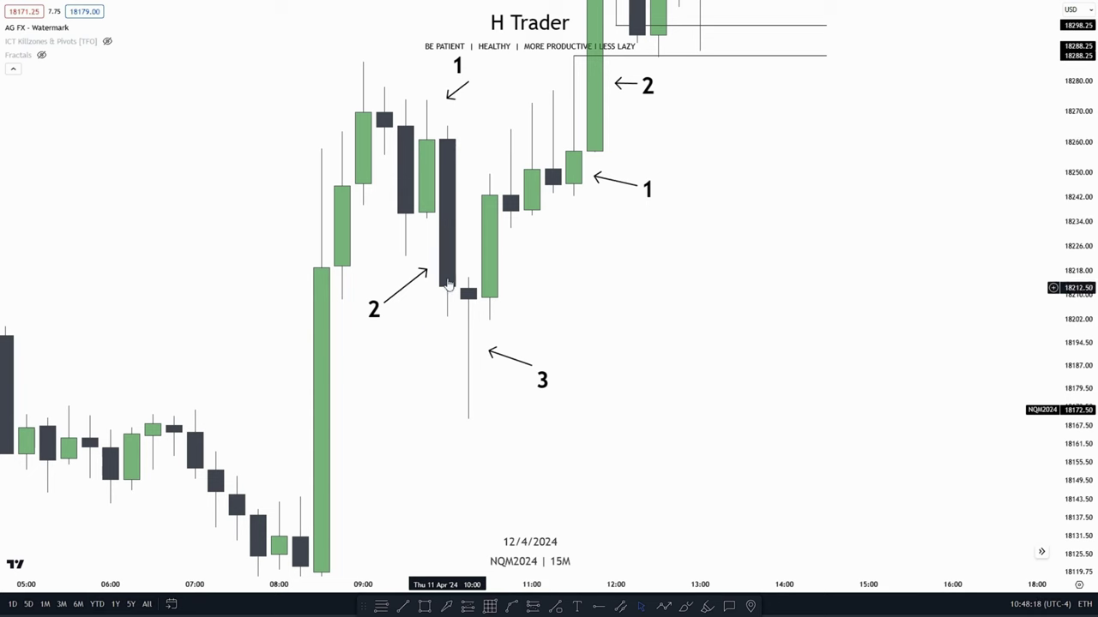
{"action": "left_click_drag", "start_coordinate": [688, 313], "coordinate": [616, 439]}
{"action": "left_click_drag", "start_coordinate": [1085, 245], "coordinate": [1085, 276]}
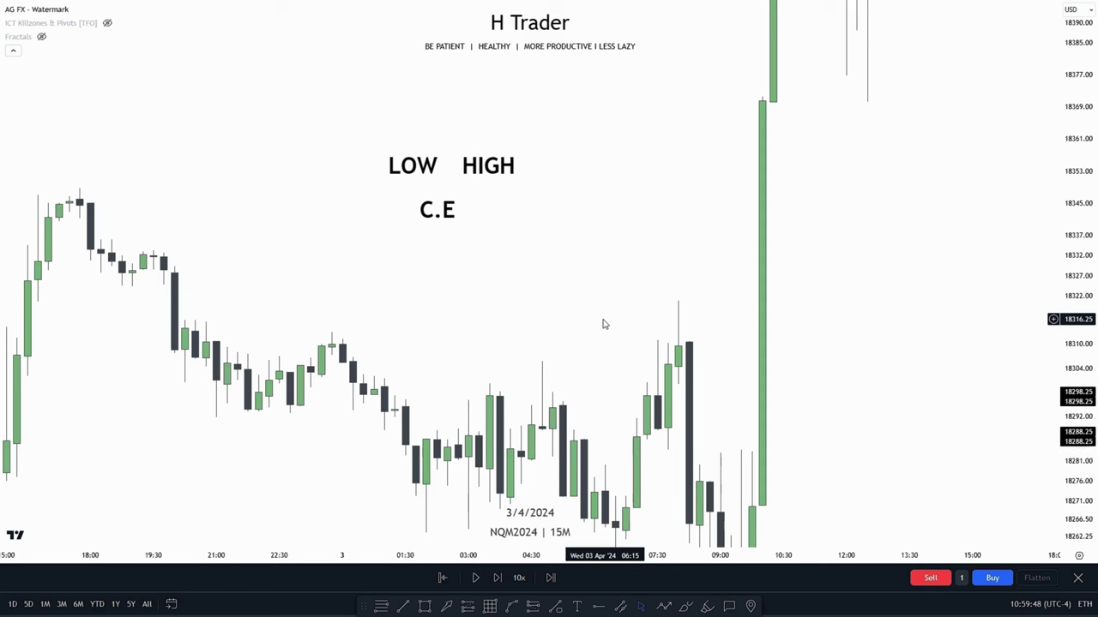
- Draw horizontal trend lines at 18324.75 from the 19:45 candle's low and 18316.00 from the 20:15 candle's high, both to 10:00 on 3 April
{"action": "left_click", "coordinate": [431, 604]}
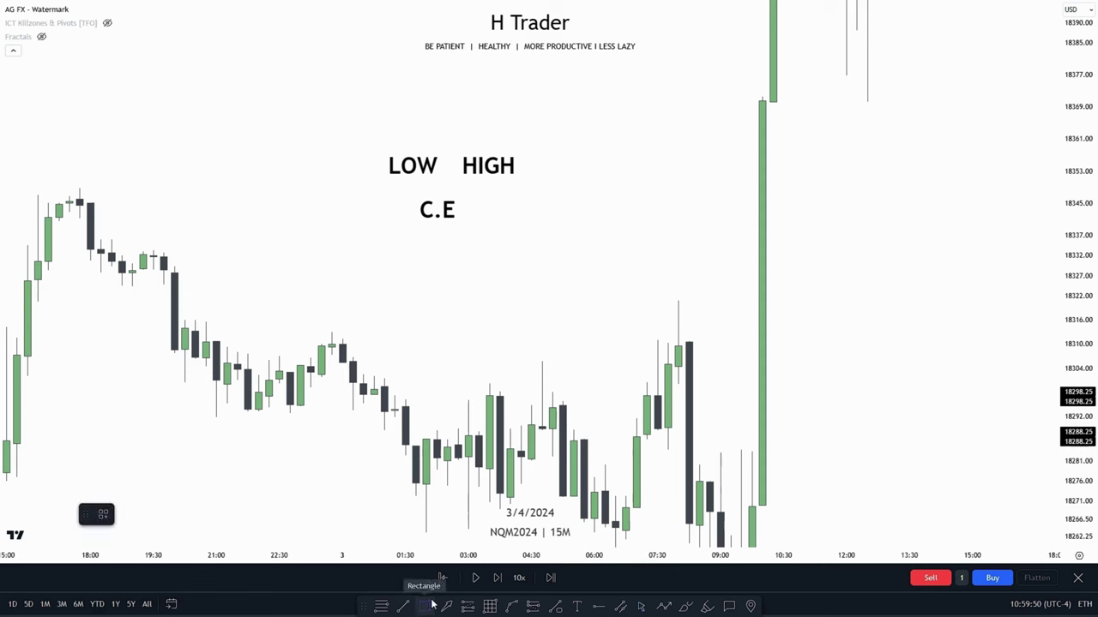
{"action": "left_click", "coordinate": [403, 606]}
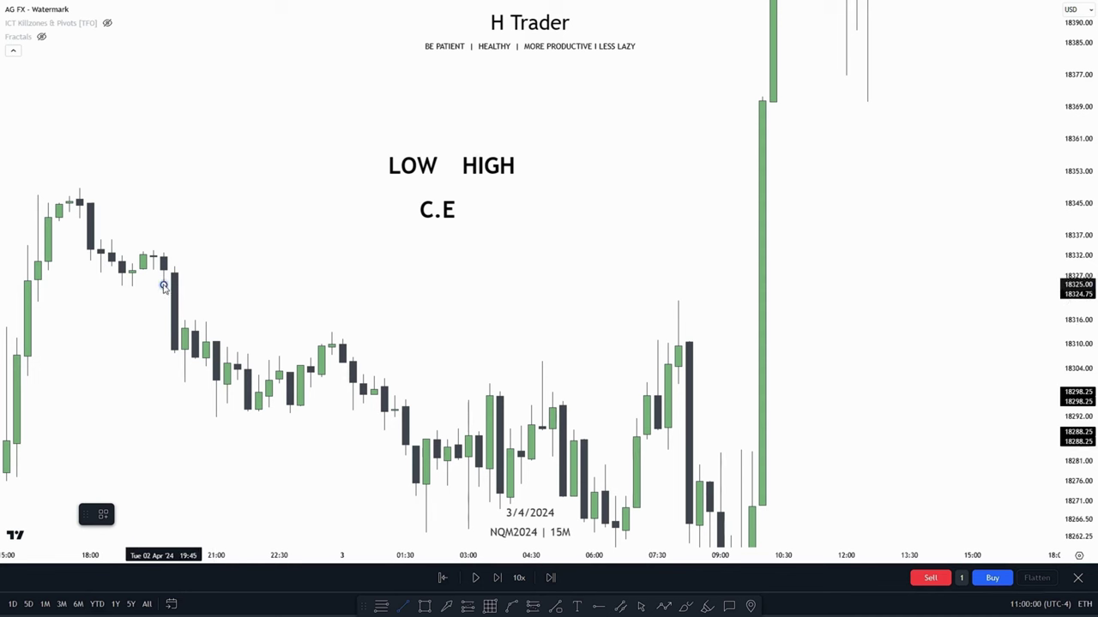
{"action": "left_click_drag", "start_coordinate": [163, 284], "coordinate": [762, 284]}
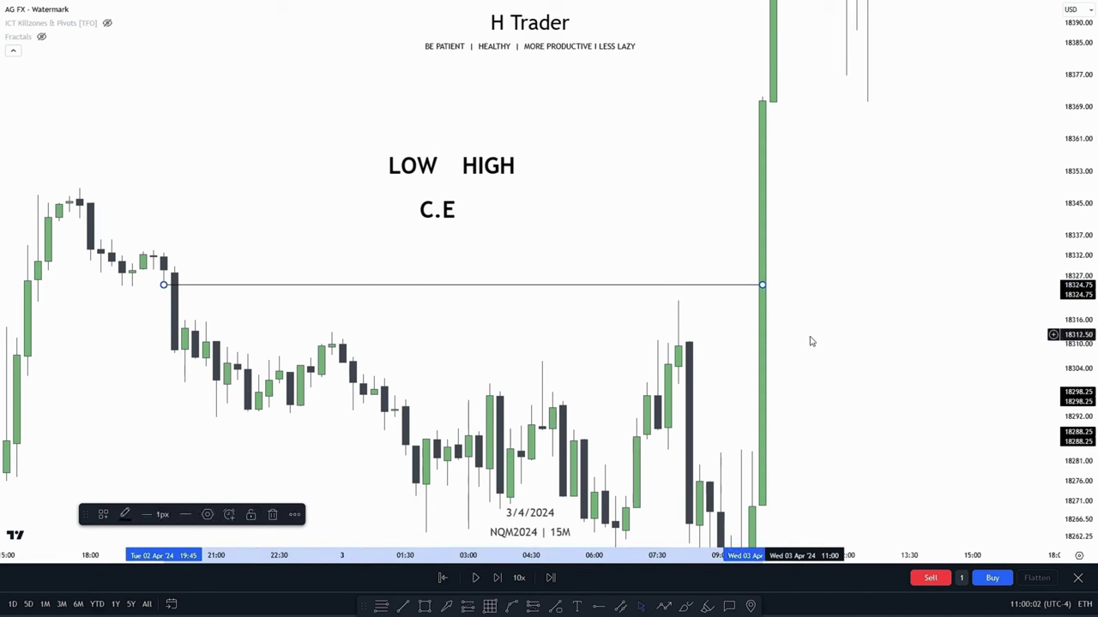
{"action": "left_click", "coordinate": [811, 342]}
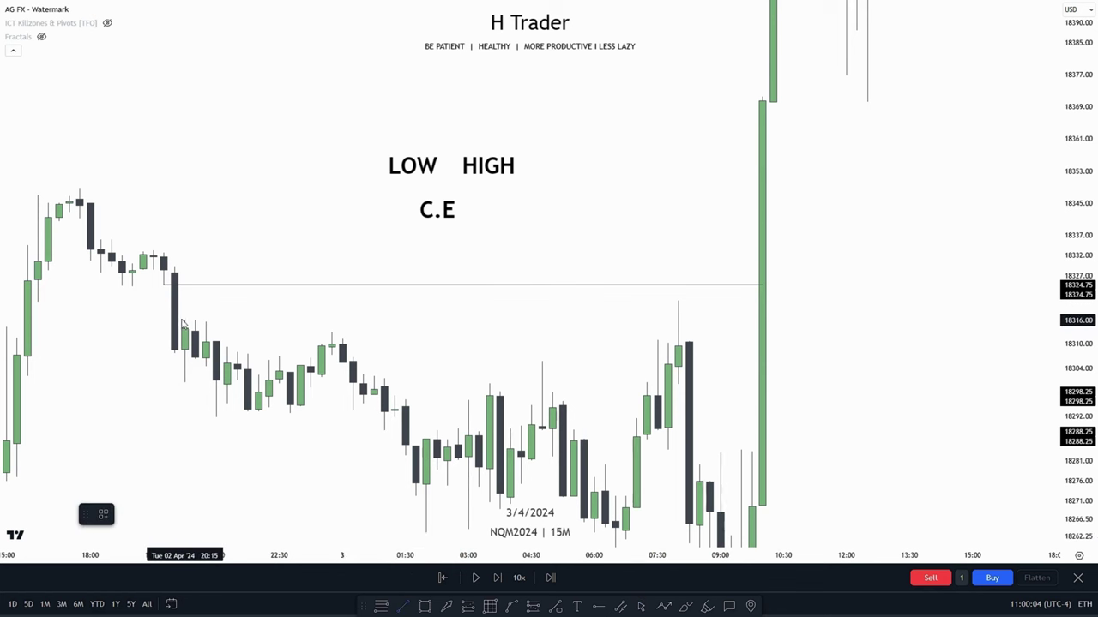
{"action": "left_click_drag", "start_coordinate": [185, 320], "coordinate": [763, 321]}
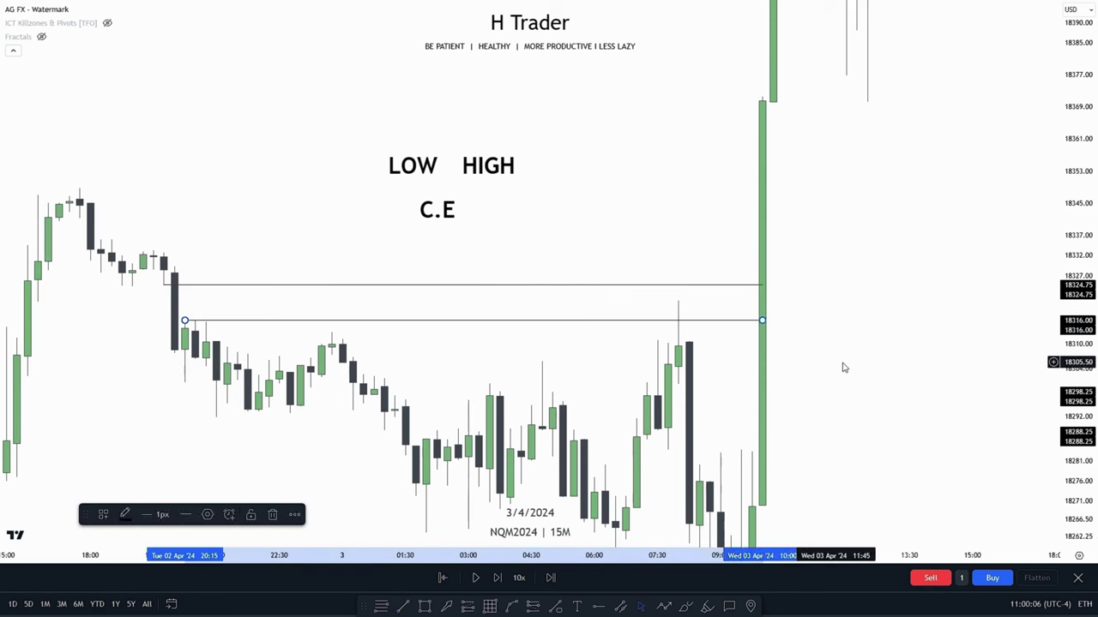
{"action": "left_click", "coordinate": [843, 367]}
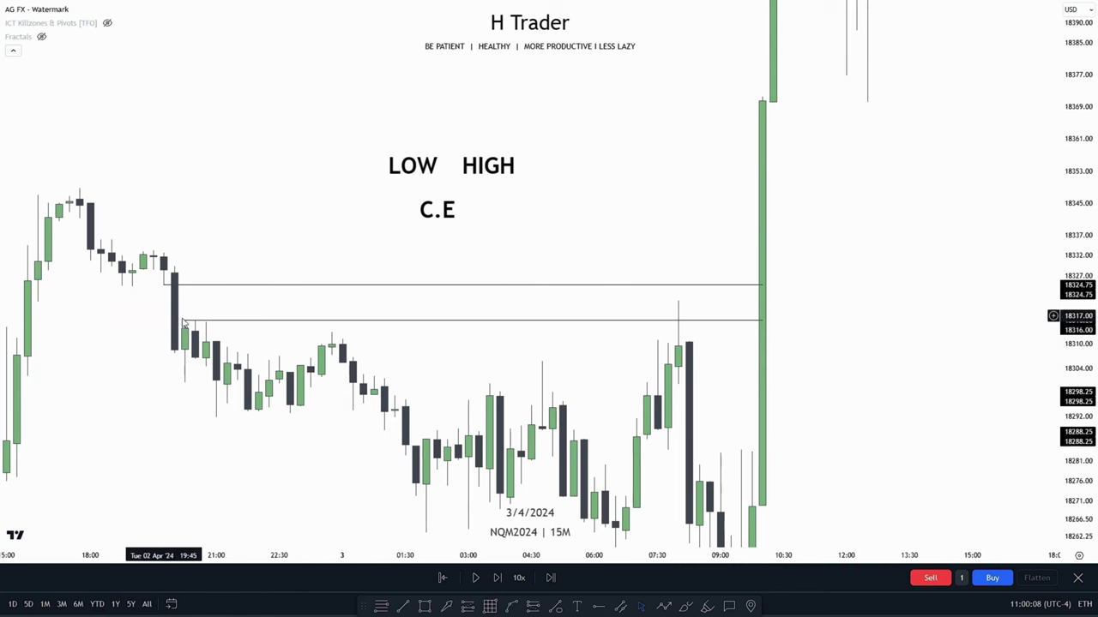
- Delete the two horizontal trend lines marking the bearish gap's edges
{"action": "left_click", "coordinate": [228, 321]}
{"action": "key", "text": "Delete"}
{"action": "left_click", "coordinate": [198, 286]}
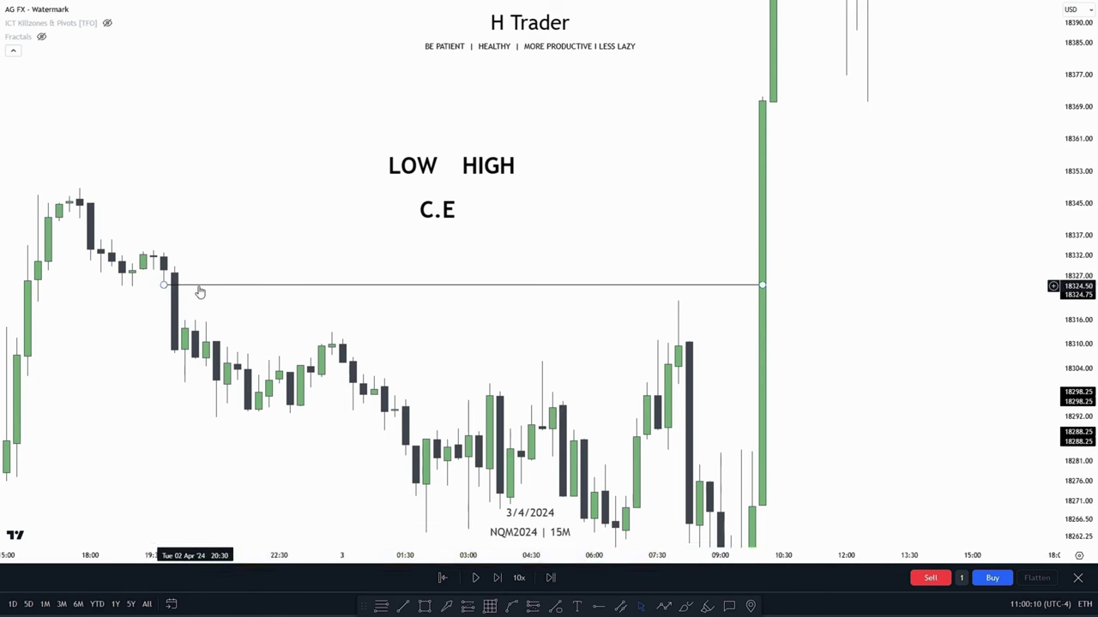
{"action": "key", "text": "Delete"}
- Draw a rectangle over the bearish gap from 18324.75 at 19:45 down to 18316.00 at 10:00 on 3 April
{"action": "left_click", "coordinate": [424, 606]}
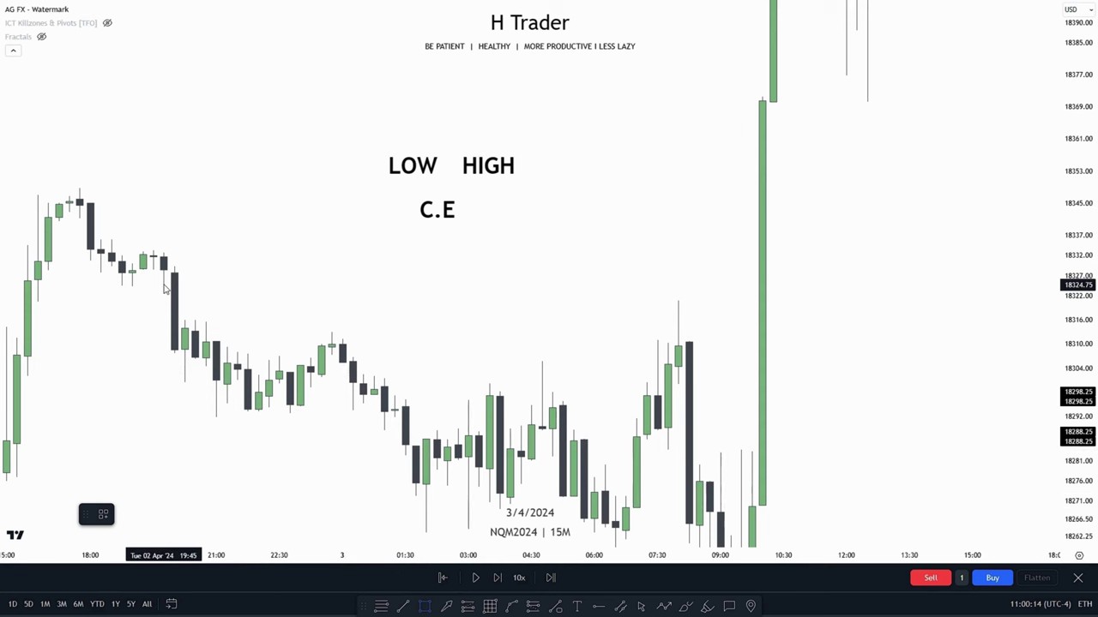
{"action": "mouse_move", "coordinate": [163, 286]}
{"action": "left_mouse_down"}
{"action": "mouse_move", "coordinate": [184, 320]}
{"action": "mouse_move", "coordinate": [763, 343]}
{"action": "left_mouse_up"}
{"action": "left_click", "coordinate": [843, 365]}
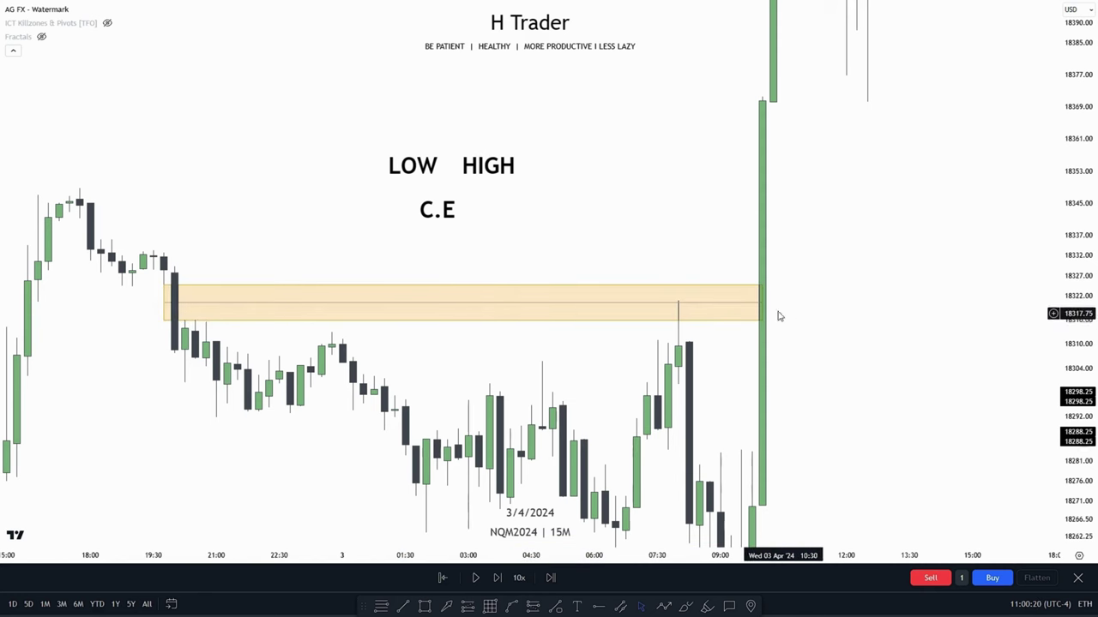
- Toggle the rectangle's middle line off and on in its style settings, leaving it enabled
{"action": "left_click", "coordinate": [508, 324]}
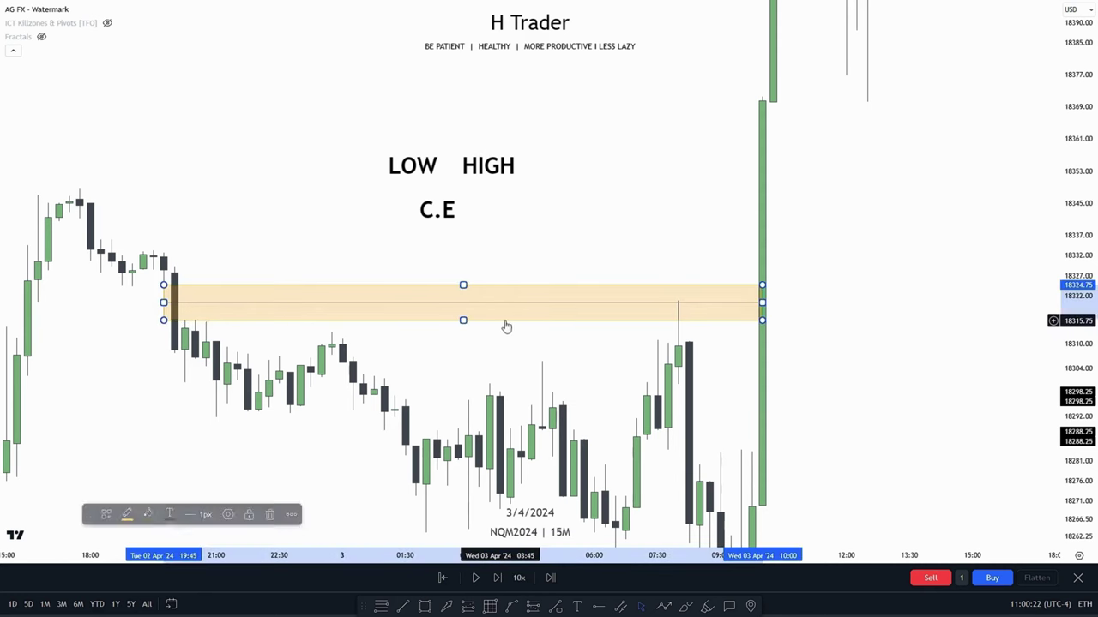
{"action": "left_click", "coordinate": [229, 515]}
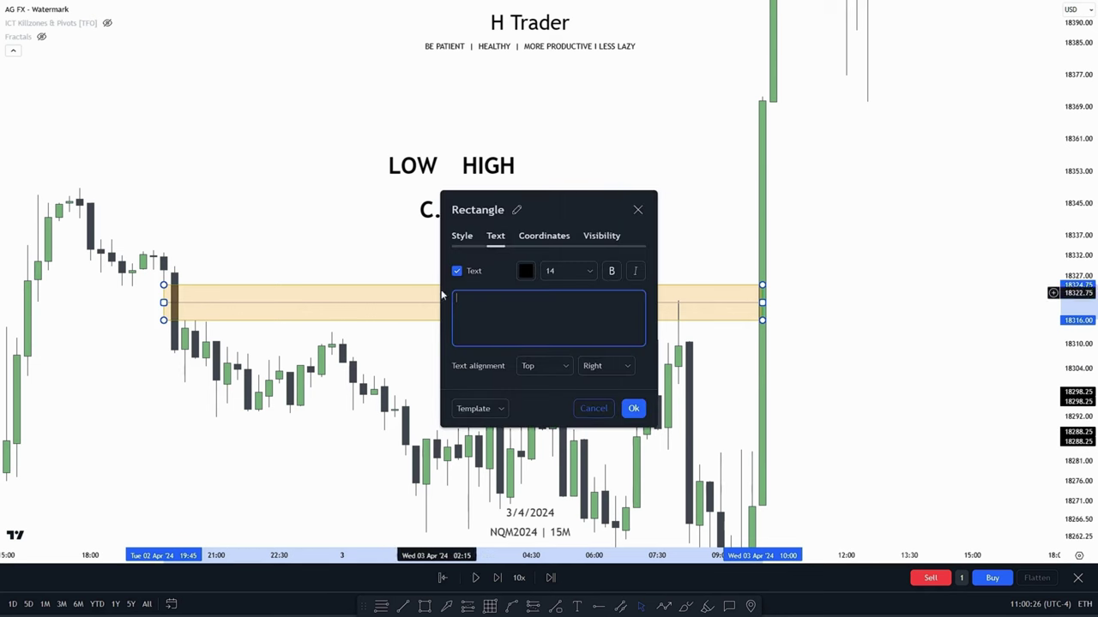
{"action": "left_click", "coordinate": [463, 248]}
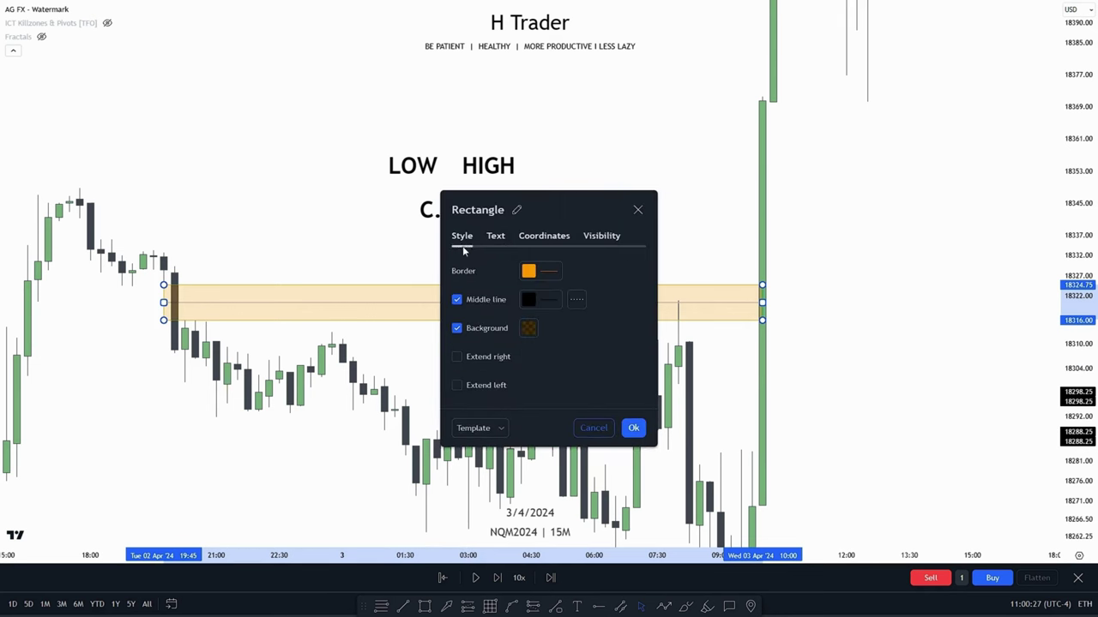
{"action": "left_click", "coordinate": [456, 300]}
{"action": "left_click", "coordinate": [456, 300]}
{"action": "left_click", "coordinate": [457, 300]}
{"action": "left_click", "coordinate": [457, 300]}
{"action": "left_click", "coordinate": [634, 428]}
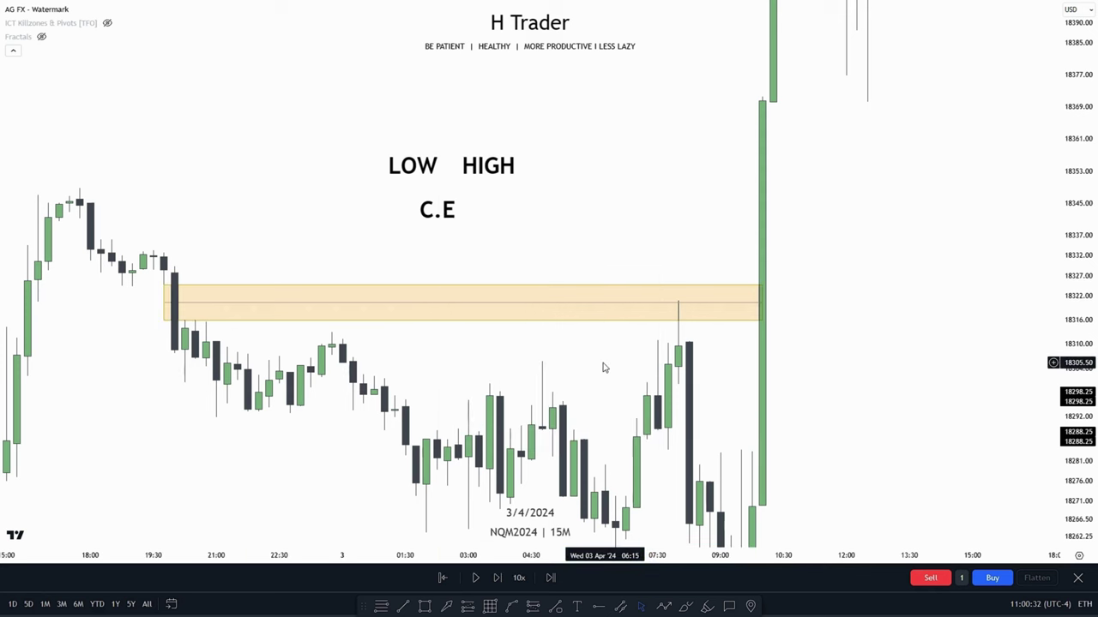
- Examine how the 08:00 candle's wick meets the rectangle's middle line and the price action that follows
{"action": "left_click_drag", "start_coordinate": [597, 356], "coordinate": [543, 320]}
{"action": "left_click_drag", "start_coordinate": [1077, 300], "coordinate": [1077, 350]}
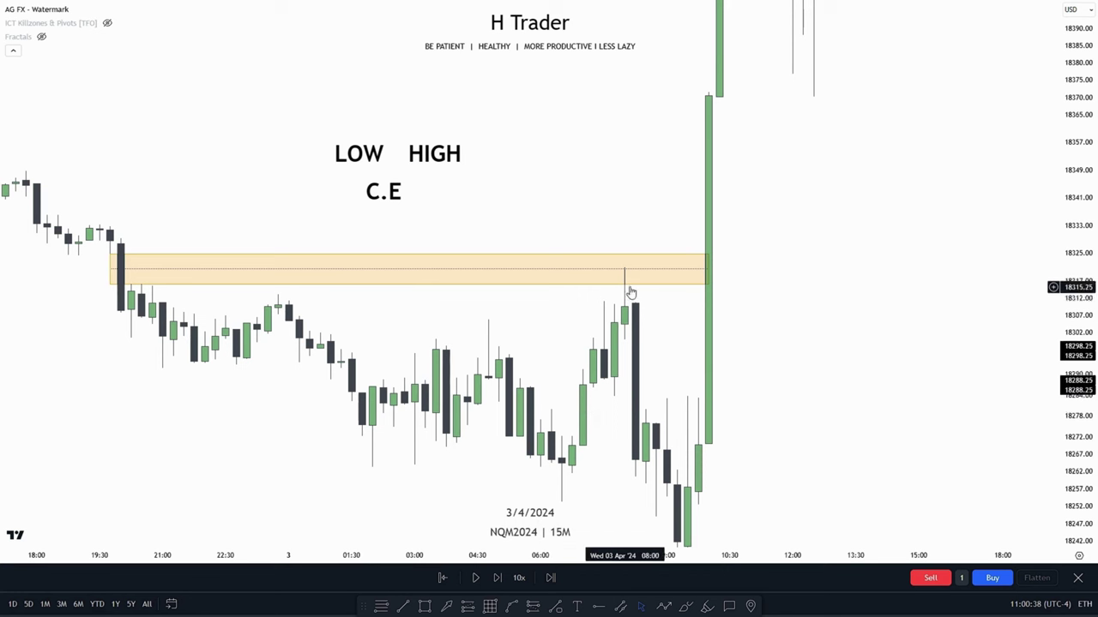
{"action": "left_click", "coordinate": [482, 267]}
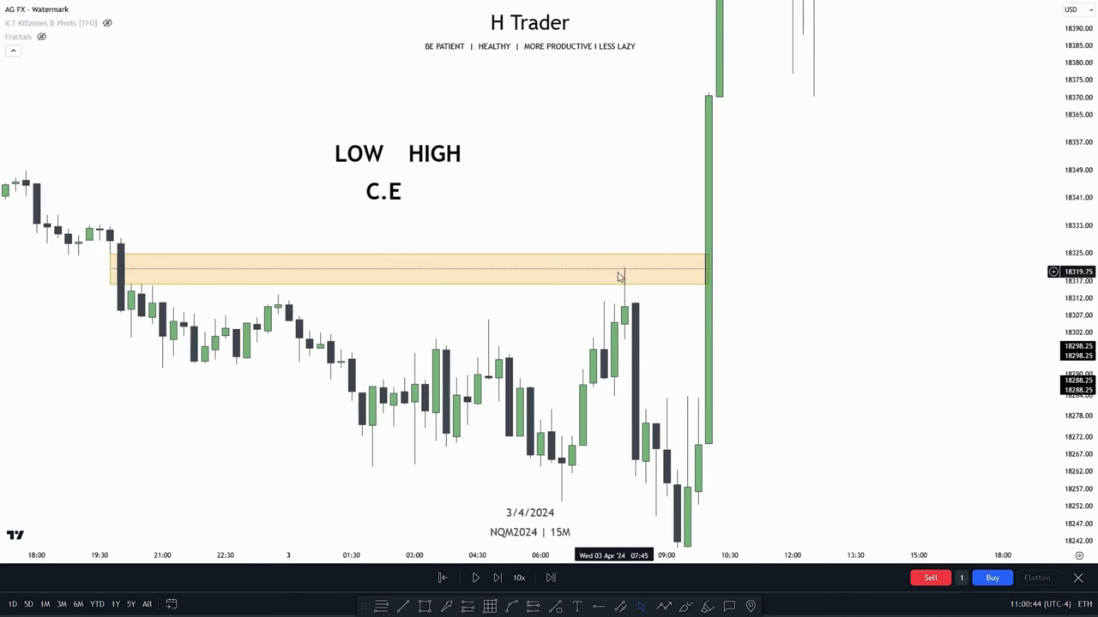
{"action": "left_click_drag", "start_coordinate": [663, 333], "coordinate": [673, 367]}
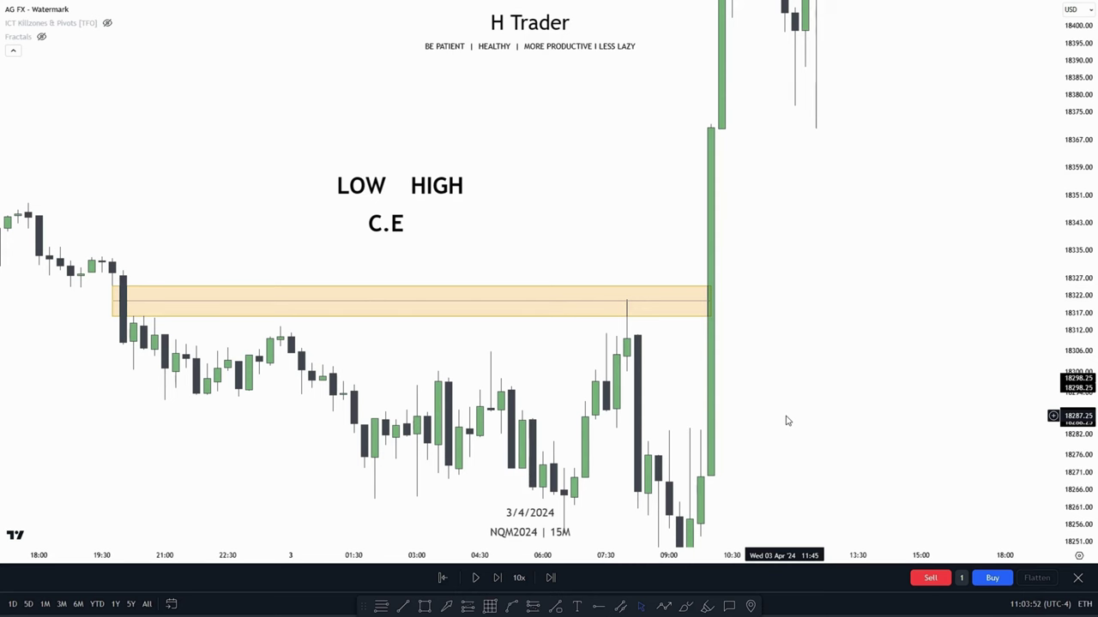
{"action": "left_click_drag", "start_coordinate": [1078, 347], "coordinate": [1079, 411]}
{"action": "left_click_drag", "start_coordinate": [852, 375], "coordinate": [830, 330]}
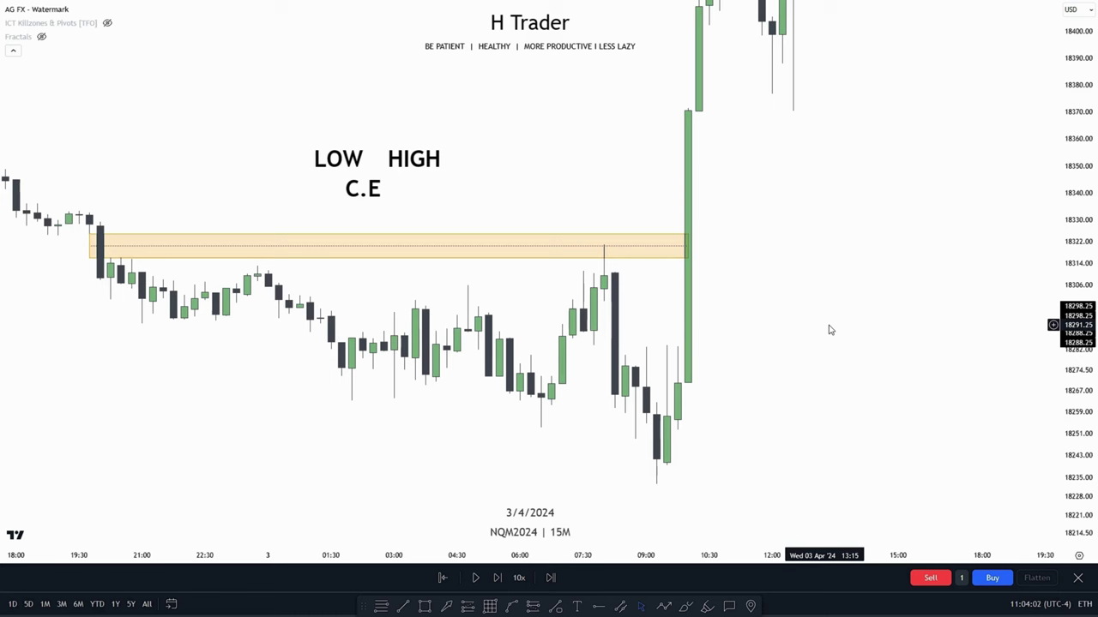
{"action": "left_click_drag", "start_coordinate": [840, 315], "coordinate": [775, 354]}
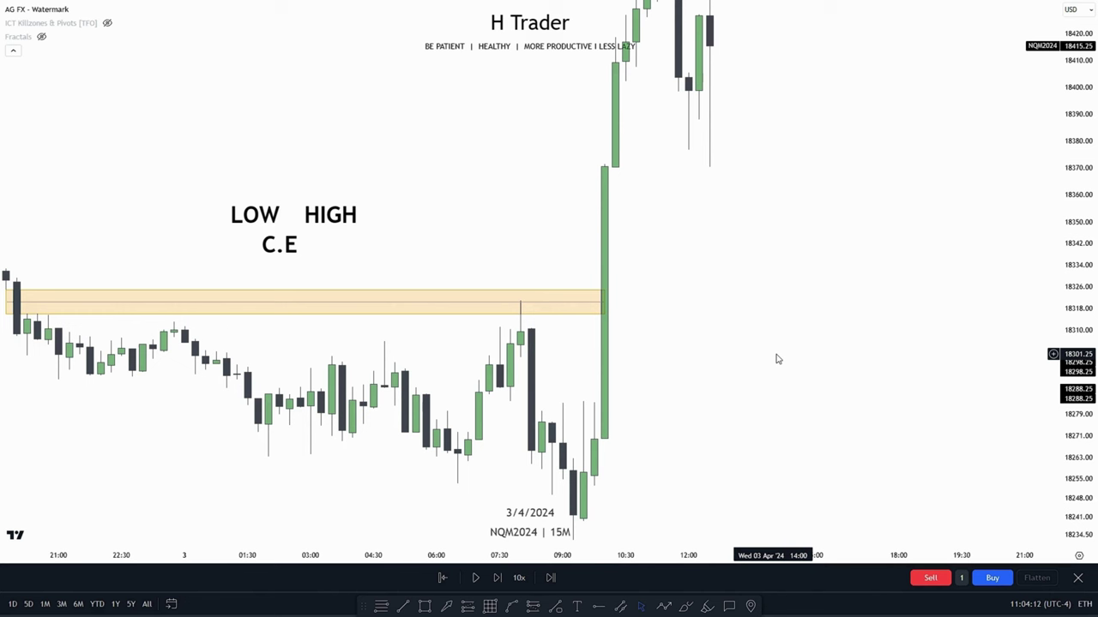
- Delete the gap rectangle and draw a horizontal trend line at 18320.75 from the 08:00 candle's high to the 10:00 candle
{"action": "left_click", "coordinate": [546, 315]}
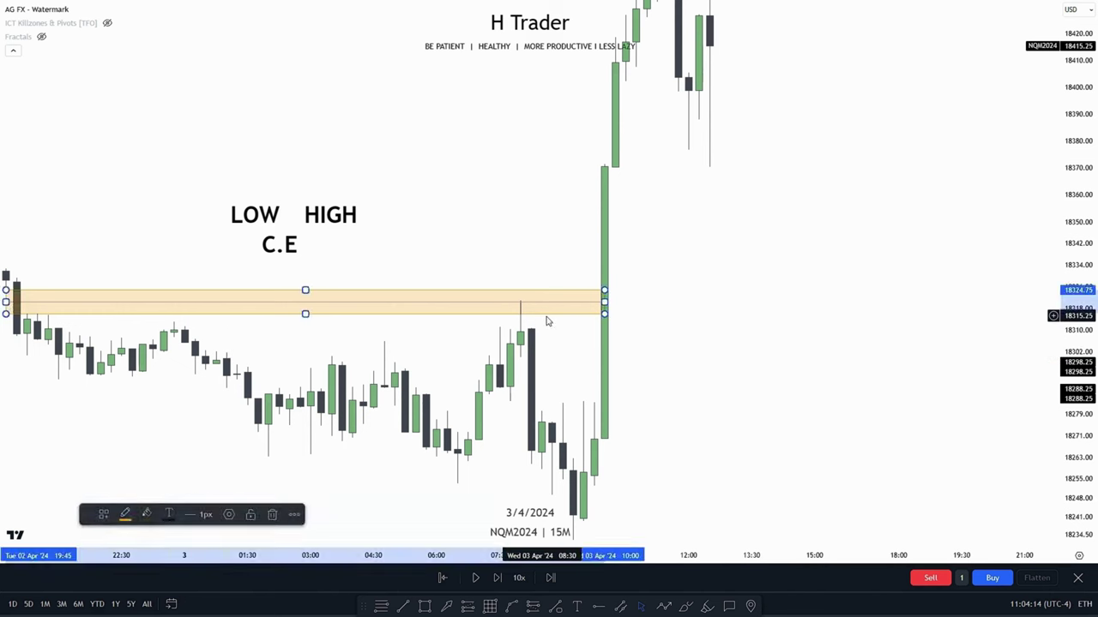
{"action": "key", "text": "Delete"}
{"action": "left_click", "coordinate": [403, 607]}
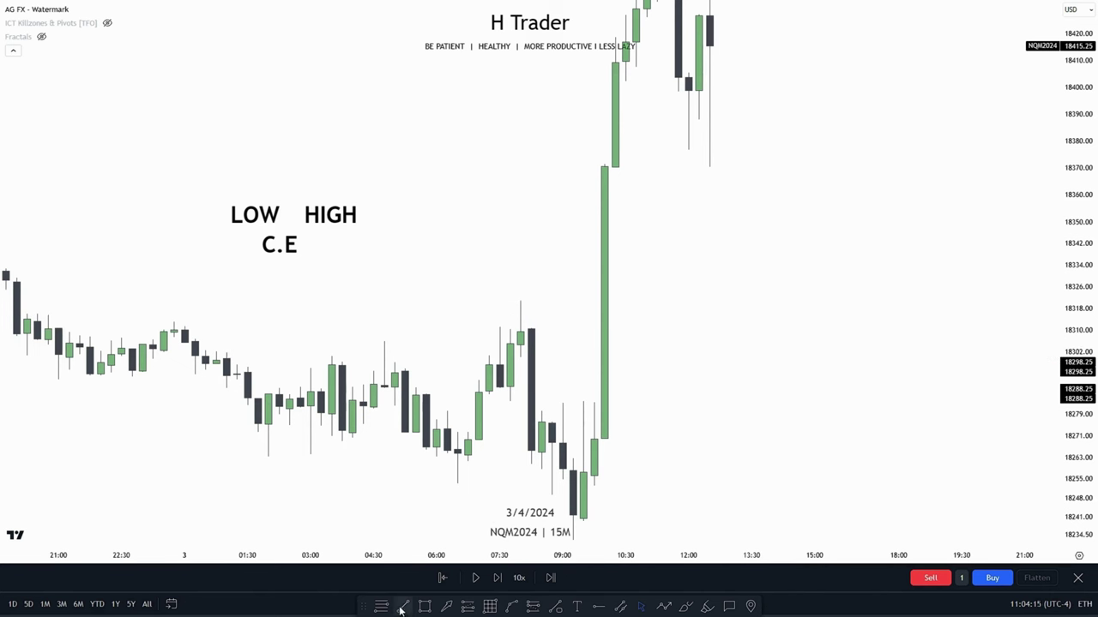
{"action": "left_click", "coordinate": [520, 305]}
{"action": "left_click", "coordinate": [606, 316]}
{"action": "left_click_drag", "start_coordinate": [1069, 148], "coordinate": [1069, 250]}
{"action": "left_click_drag", "start_coordinate": [858, 350], "coordinate": [833, 378]}
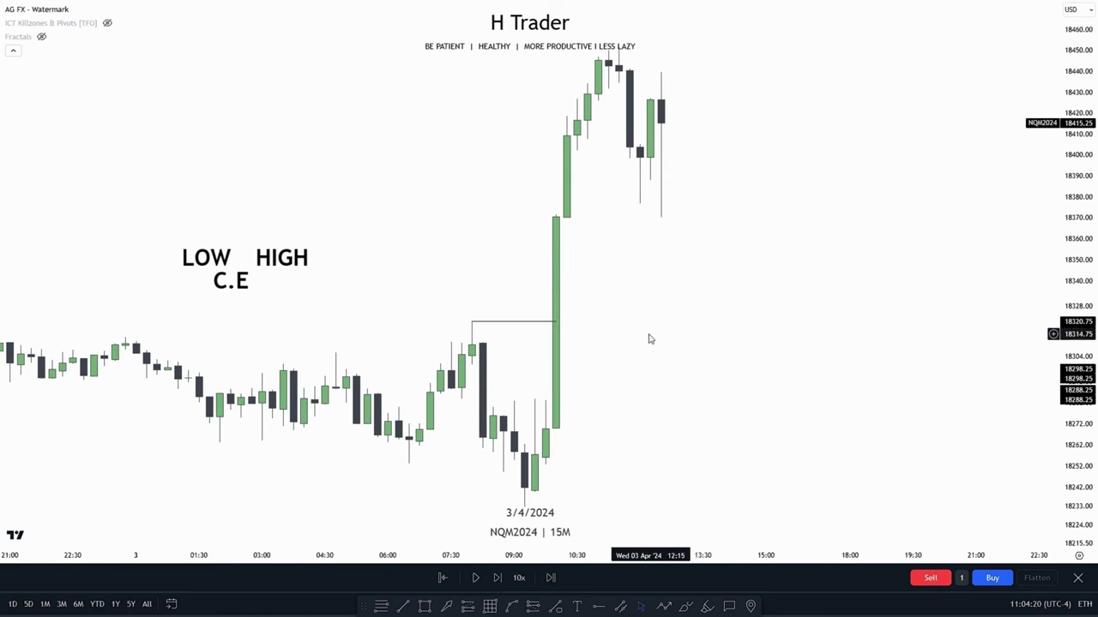
- Draw a horizontal trend line at 18283.25 from the 09:45 candle's high on 3 April to about 15:30
{"action": "left_click_drag", "start_coordinate": [583, 436], "coordinate": [497, 457]}
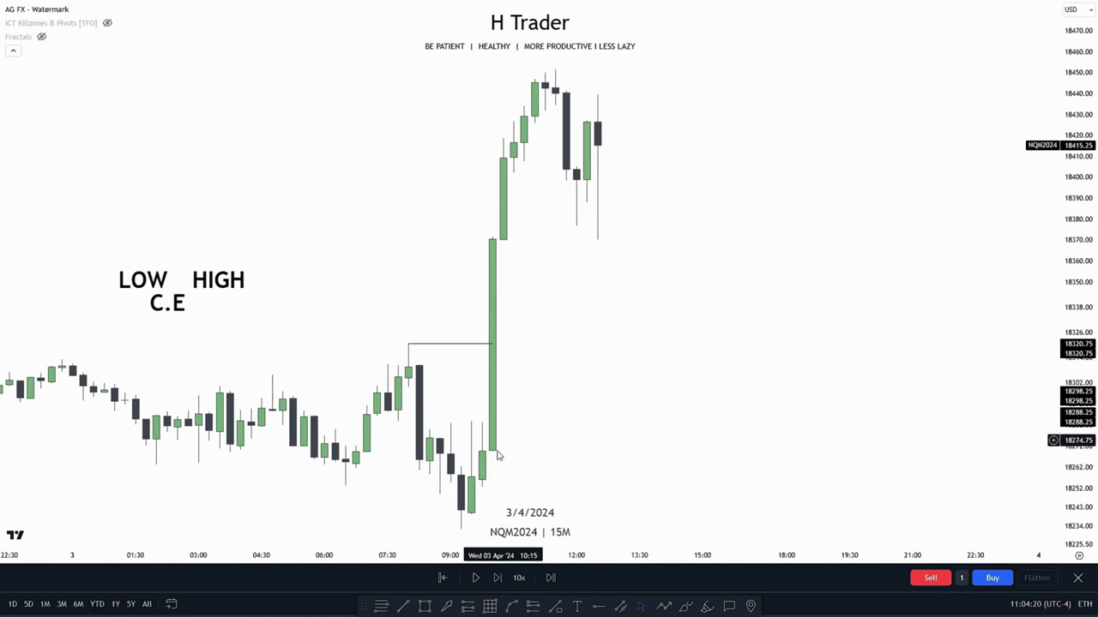
{"action": "left_click", "coordinate": [403, 606]}
{"action": "left_click", "coordinate": [483, 426]}
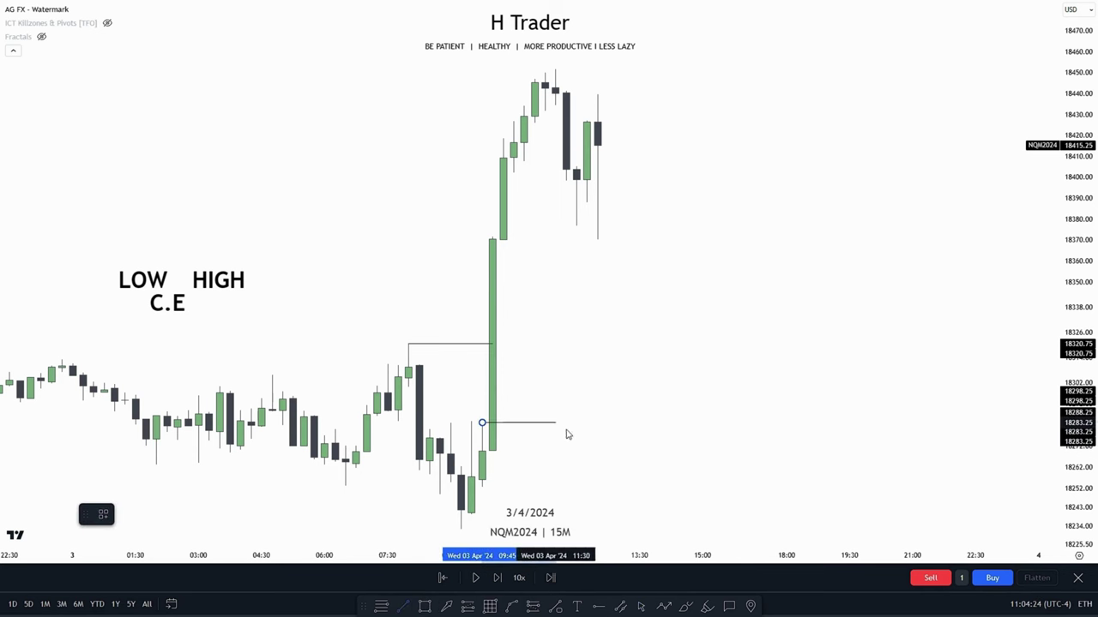
{"action": "left_click", "coordinate": [722, 442]}
- Draw a horizontal trend line at 18370.25 from the 10:15 candle's low on 3 April to about 15:45
{"action": "left_click", "coordinate": [402, 605]}
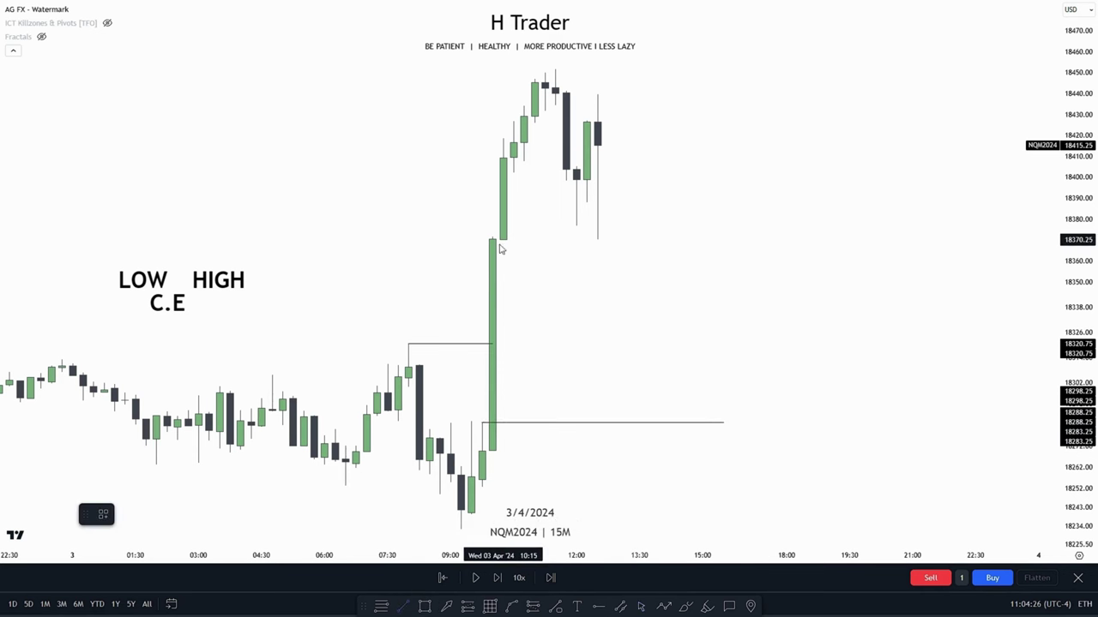
{"action": "left_click", "coordinate": [503, 247]}
{"action": "left_click", "coordinate": [733, 276]}
{"action": "left_click", "coordinate": [695, 345]}
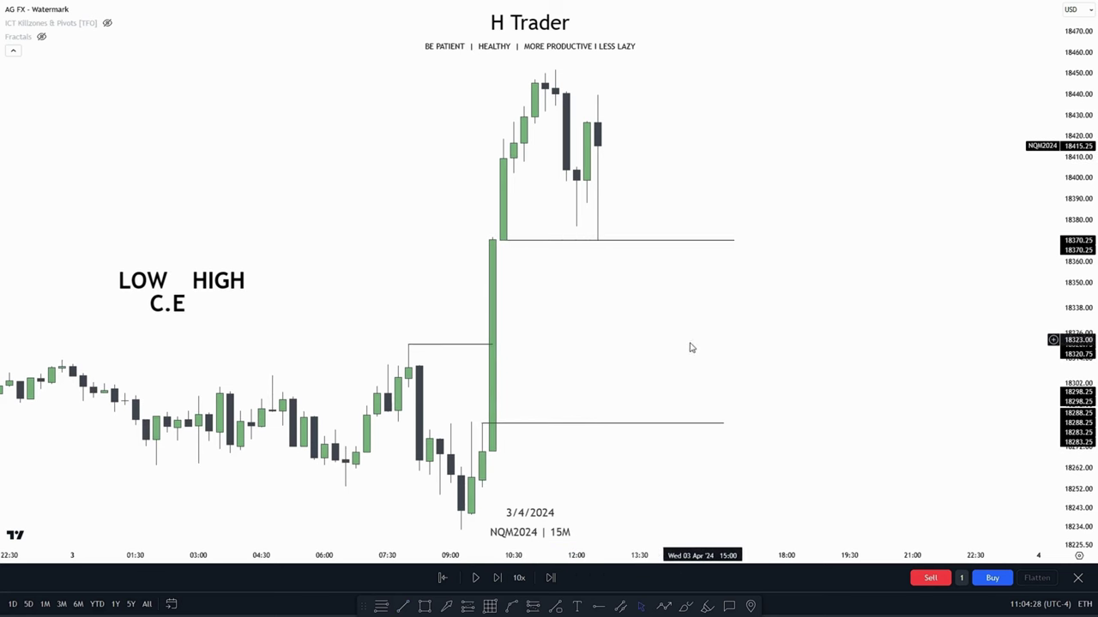
- Play the bar replay forward to 21:15 on 3 April, pause it, and examine the pullback between the two trend lines
{"action": "left_click_drag", "start_coordinate": [495, 360], "coordinate": [478, 367]}
{"action": "left_click_drag", "start_coordinate": [591, 337], "coordinate": [626, 273]}
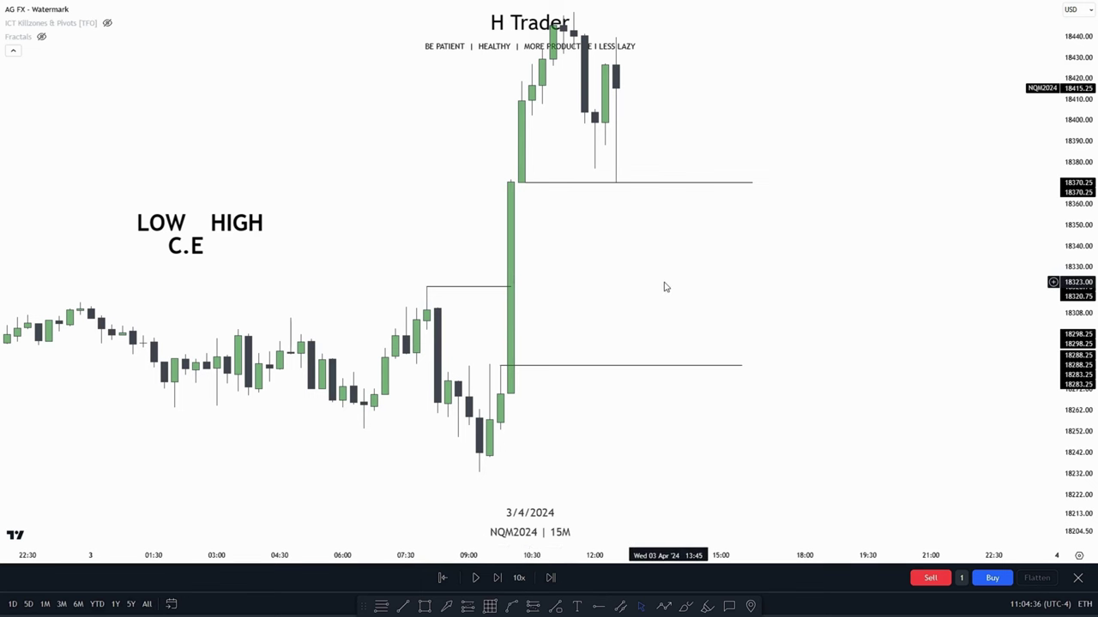
{"action": "left_click_drag", "start_coordinate": [663, 287], "coordinate": [561, 294]}
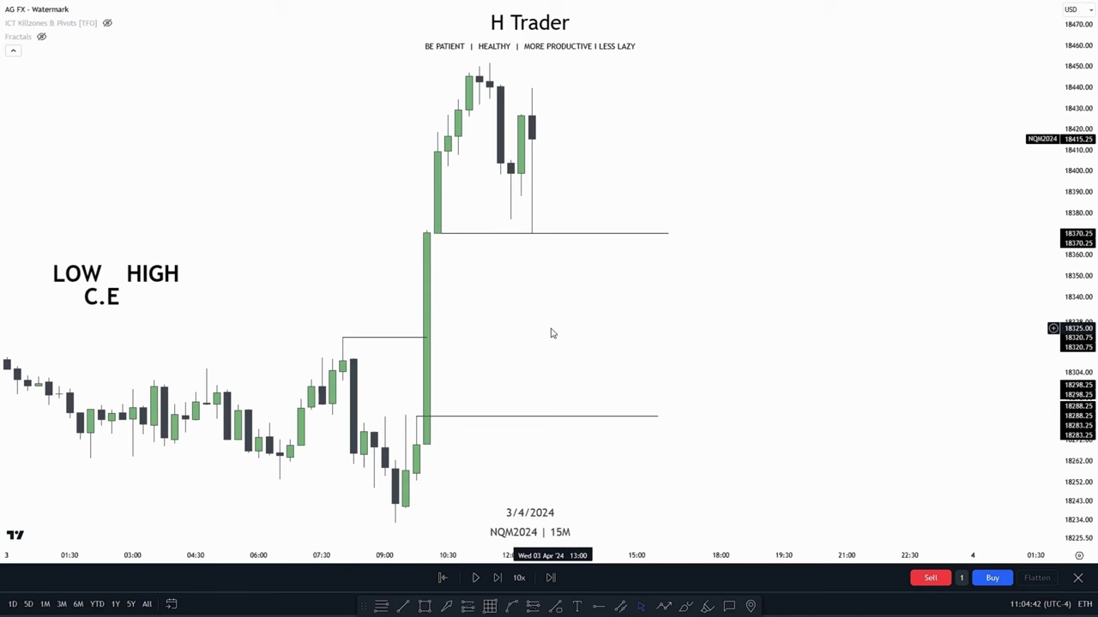
{"action": "left_click_drag", "start_coordinate": [595, 338], "coordinate": [548, 368]}
{"action": "left_click_drag", "start_coordinate": [1069, 193], "coordinate": [1068, 245]}
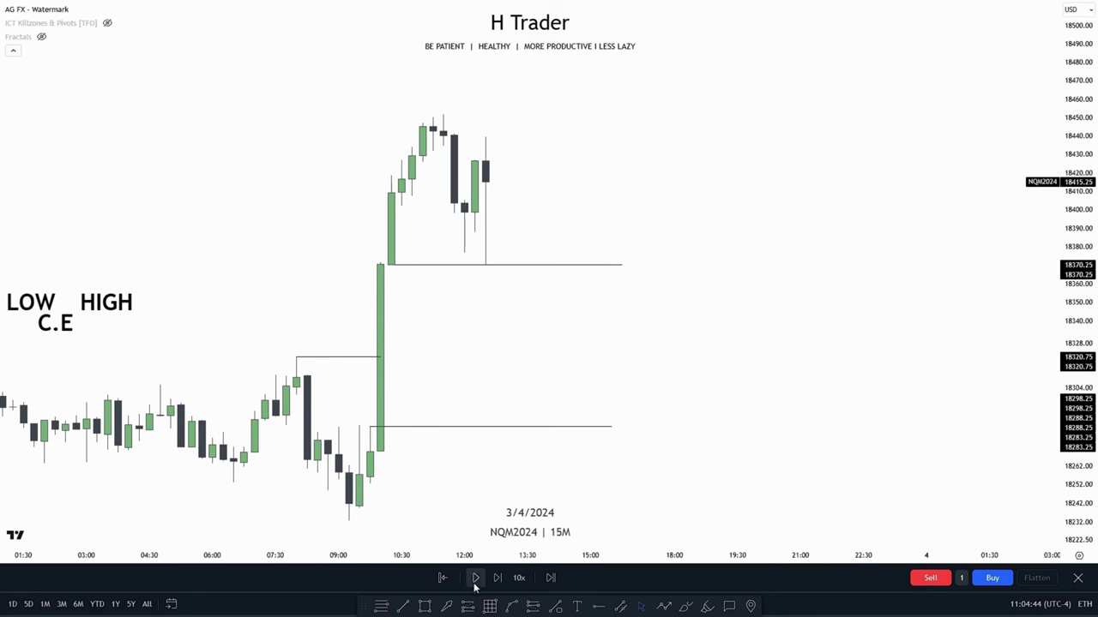
{"action": "left_click", "coordinate": [476, 583]}
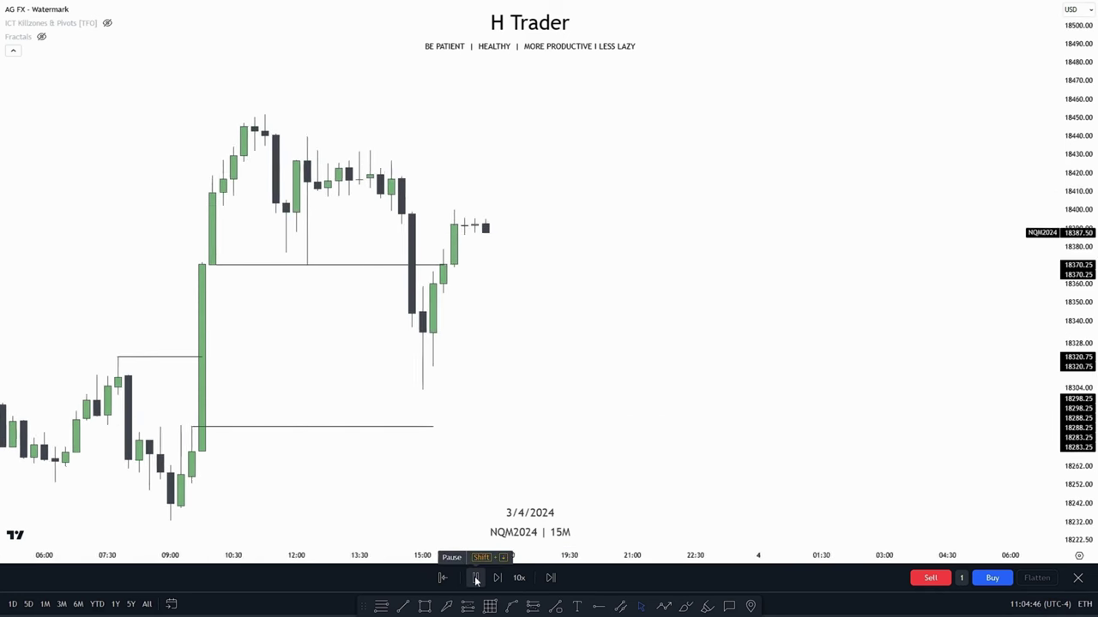
{"action": "left_click", "coordinate": [475, 581]}
{"action": "left_click_drag", "start_coordinate": [509, 374], "coordinate": [721, 389]}
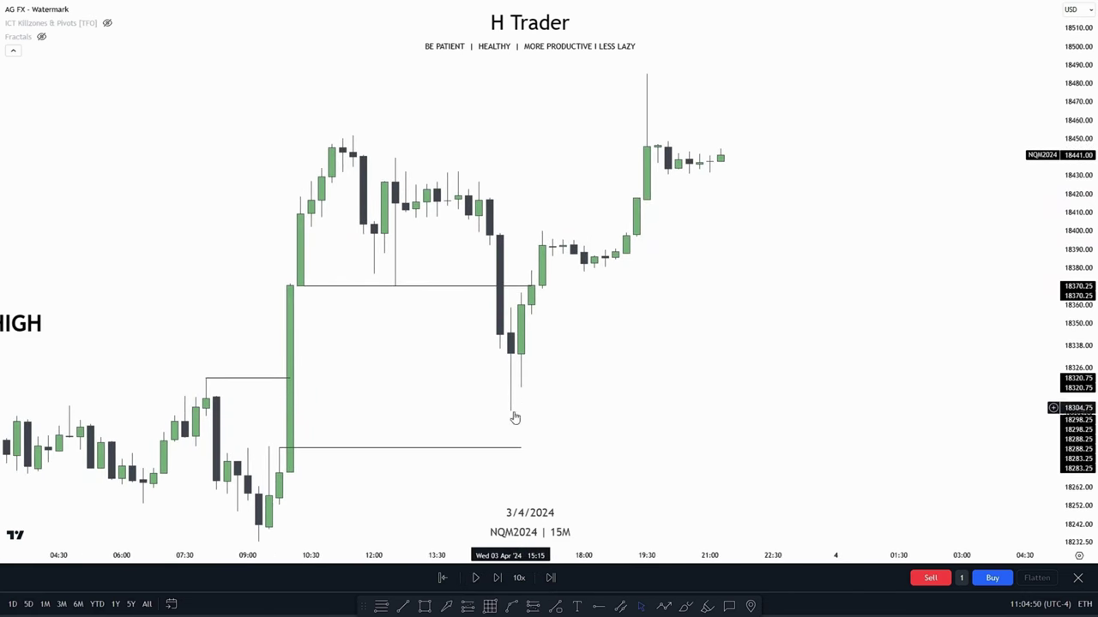
{"action": "left_click_drag", "start_coordinate": [439, 397], "coordinate": [470, 346]}
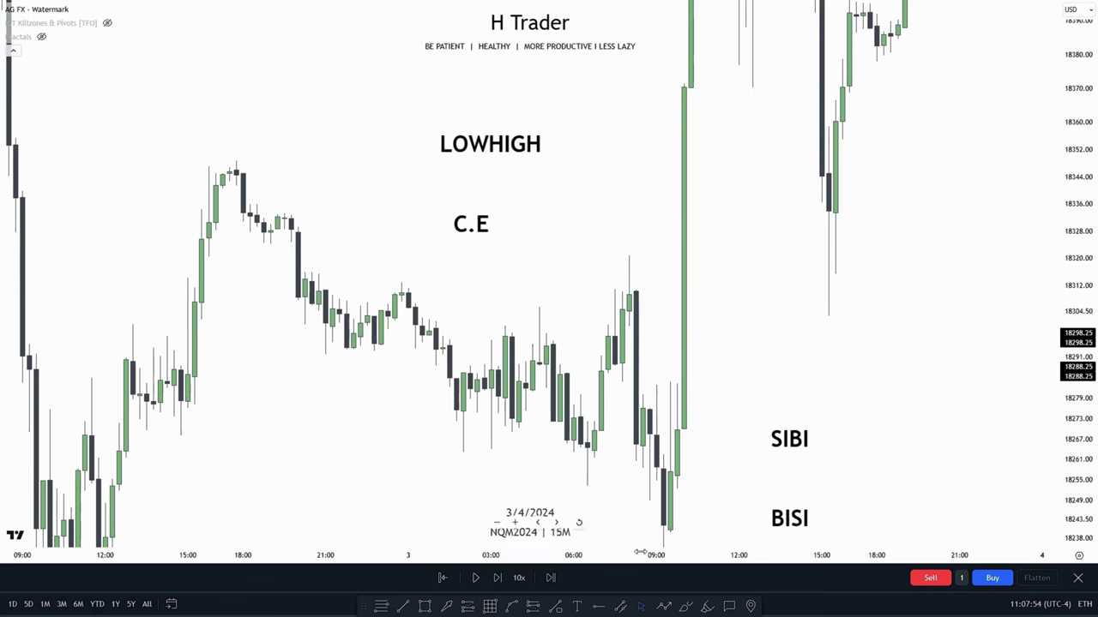
- Highlight the price path from the 2 April rally to the 3 April low, and delete the highlight
{"action": "left_click", "coordinate": [705, 607]}
{"action": "mouse_move", "coordinate": [208, 258]}
{"action": "left_mouse_down"}
{"action": "mouse_move", "coordinate": [222, 164]}
{"action": "mouse_move", "coordinate": [343, 367]}
{"action": "mouse_move", "coordinate": [445, 349]}
{"action": "mouse_move", "coordinate": [570, 467]}
{"action": "mouse_move", "coordinate": [647, 268]}
{"action": "mouse_move", "coordinate": [665, 527]}
{"action": "left_mouse_up"}
{"action": "key", "text": "Delete"}
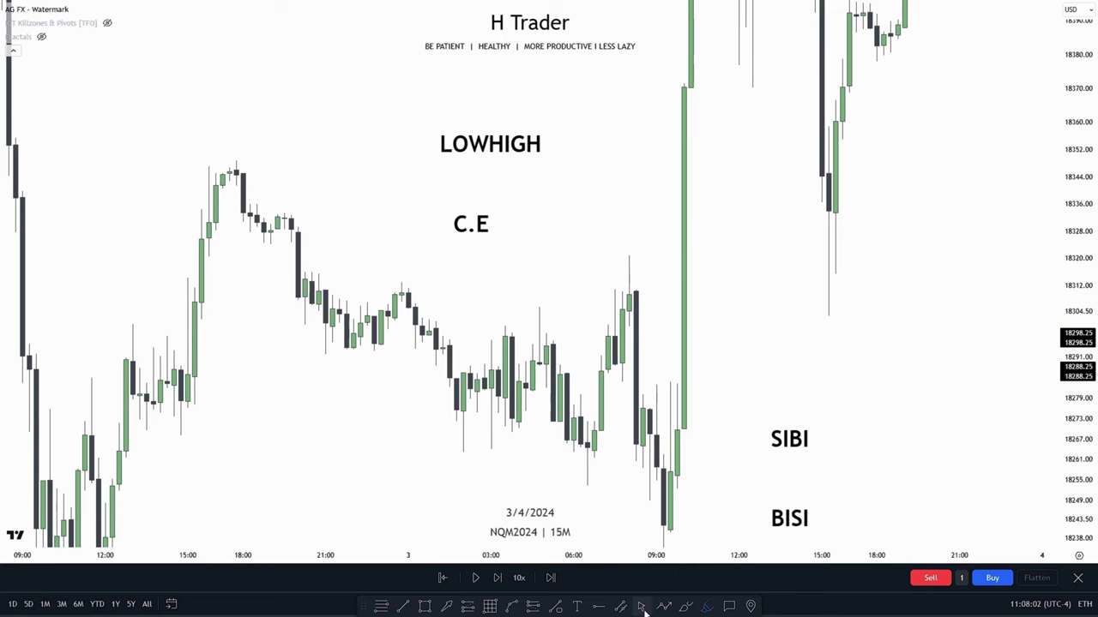
{"action": "left_click", "coordinate": [642, 606]}
- Draw a horizontal trend line at 18320.75 from the 08:00 candle's high to the 10:00 candle on 3 April
{"action": "scroll", "coordinate": [775, 346], "scroll_direction": "up", "scroll_amount": 2}
{"action": "left_click_drag", "start_coordinate": [759, 338], "coordinate": [613, 335]}
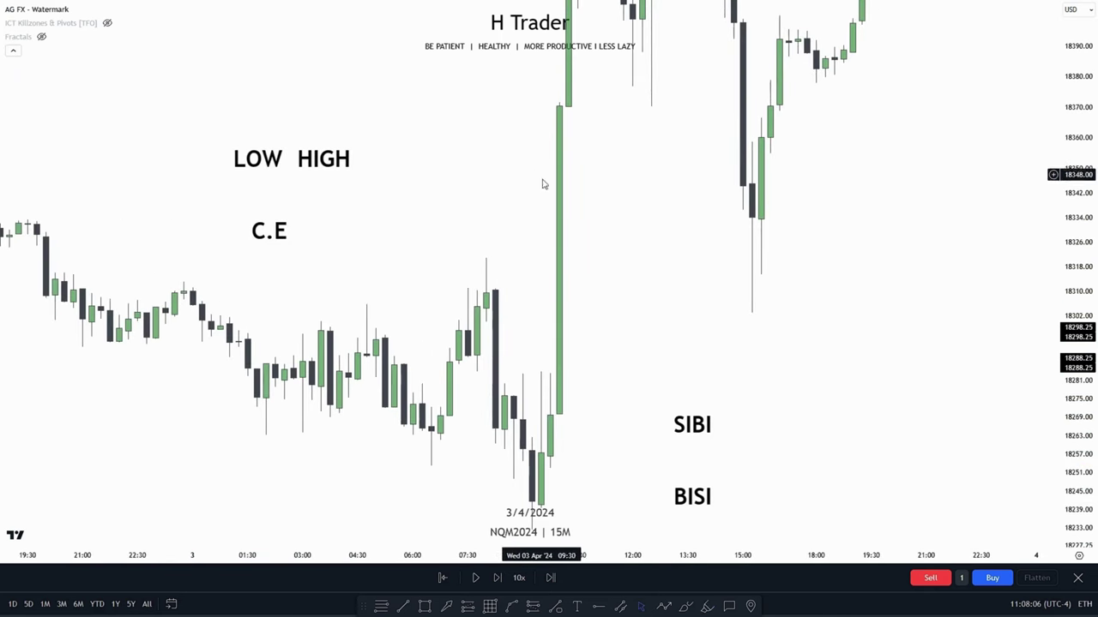
{"action": "left_click_drag", "start_coordinate": [581, 300], "coordinate": [566, 324]}
{"action": "left_click", "coordinate": [404, 607]}
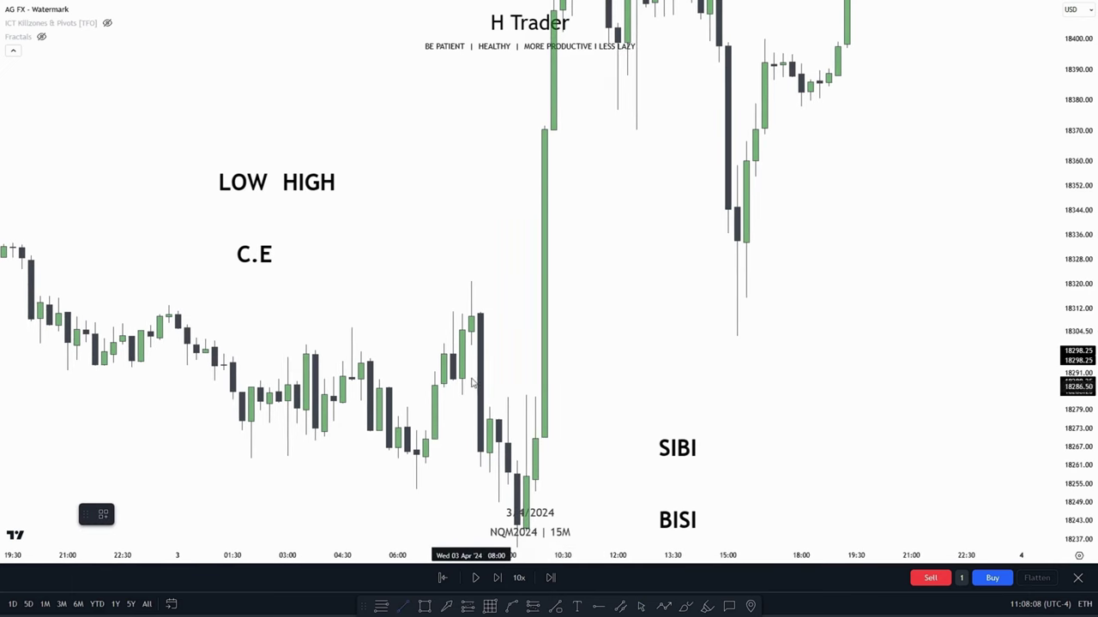
{"action": "left_click", "coordinate": [471, 283]}
{"action": "left_click", "coordinate": [544, 283]}
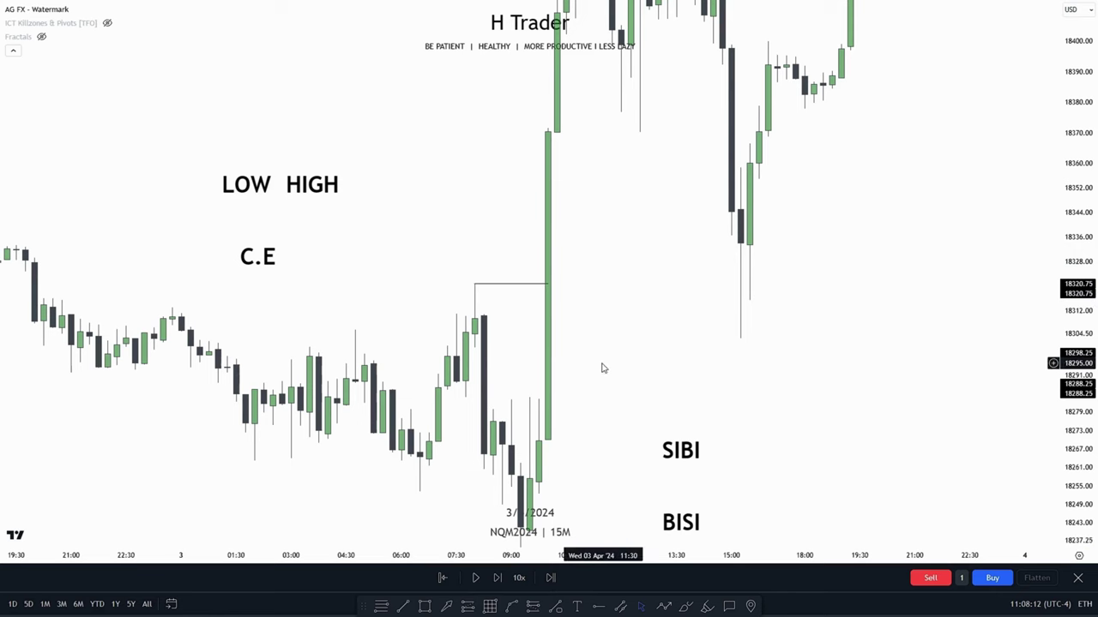
- Draw a rectangle over the bearish gap from 18300.00 at 08:00 down to about 18280 at 10:15 on 3 April
{"action": "mouse_move", "coordinate": [603, 368]}
{"action": "left_mouse_down"}
{"action": "mouse_move", "coordinate": [625, 364]}
{"action": "mouse_move", "coordinate": [591, 355]}
{"action": "left_mouse_up"}
{"action": "scroll", "coordinate": [600, 366], "scroll_direction": "up", "scroll_amount": 2}
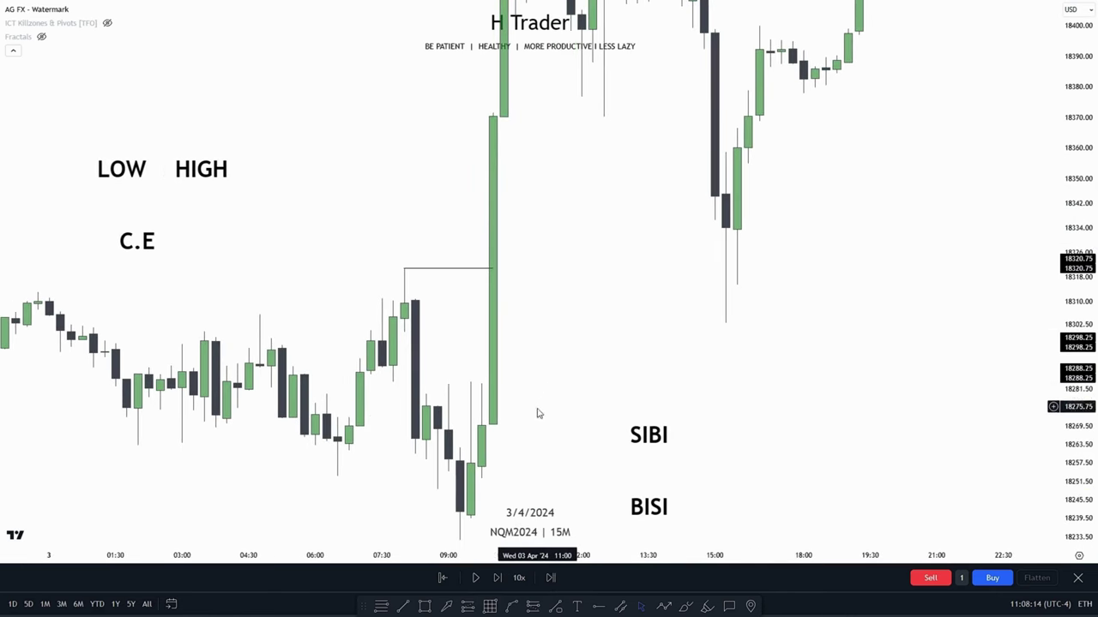
{"action": "left_click", "coordinate": [426, 606]}
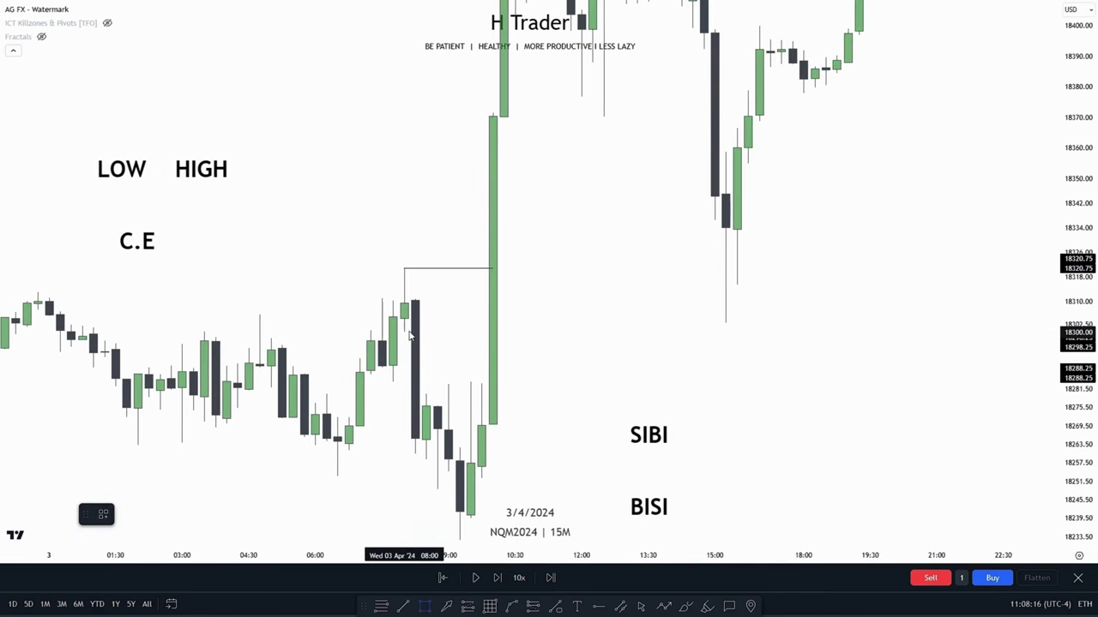
{"action": "mouse_move", "coordinate": [404, 333]}
{"action": "left_mouse_down"}
{"action": "mouse_move", "coordinate": [418, 388]}
{"action": "mouse_move", "coordinate": [433, 392]}
{"action": "mouse_move", "coordinate": [461, 369]}
{"action": "mouse_move", "coordinate": [506, 372]}
{"action": "mouse_move", "coordinate": [526, 306]}
{"action": "left_mouse_up"}
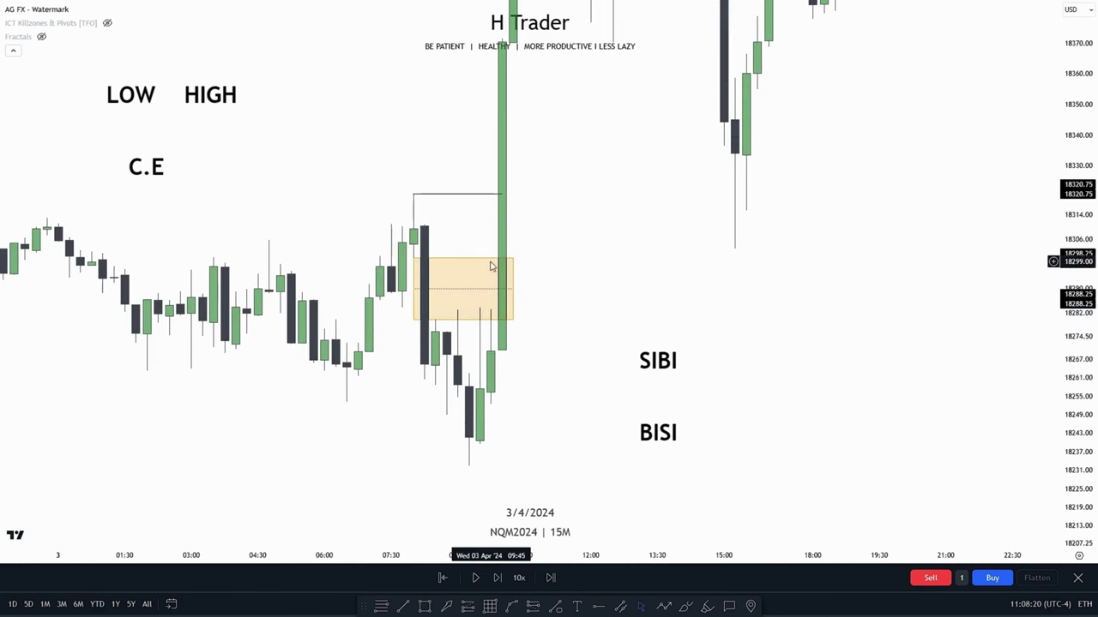
- Delete the bearish gap rectangle and examine the price action from the 10:00 candle through the evening of 3 April
{"action": "left_click_drag", "start_coordinate": [524, 417], "coordinate": [517, 451]}
{"action": "left_click", "coordinate": [515, 329]}
{"action": "left_click_drag", "start_coordinate": [551, 295], "coordinate": [568, 316]}
{"action": "left_click_drag", "start_coordinate": [586, 270], "coordinate": [564, 370]}
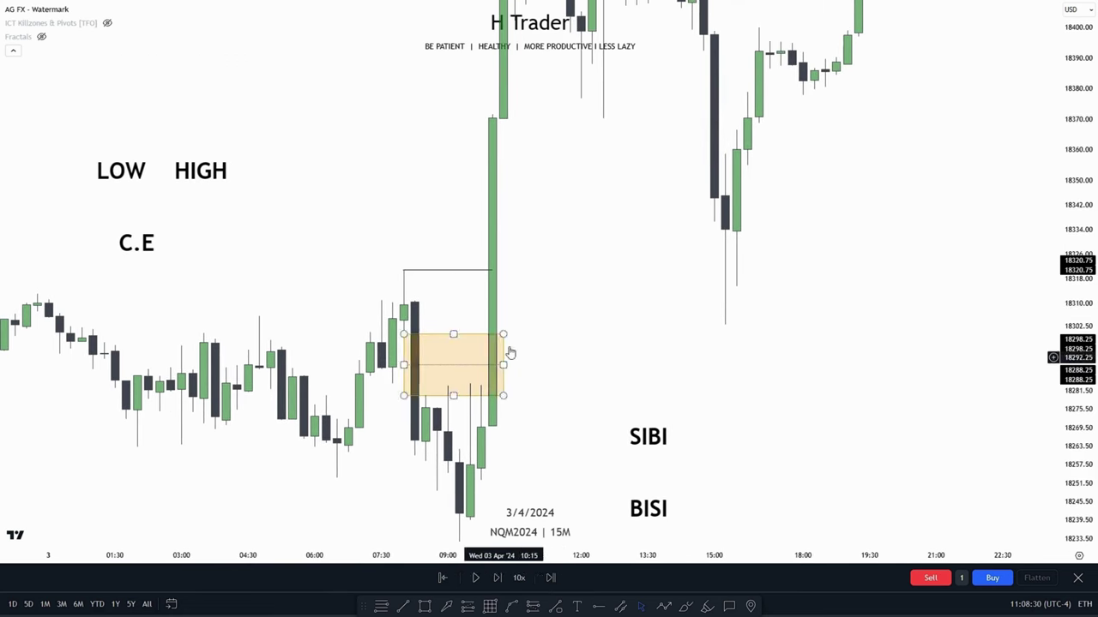
{"action": "left_click_drag", "start_coordinate": [536, 318], "coordinate": [627, 328]}
{"action": "left_click", "coordinate": [472, 365]}
{"action": "key", "text": "Delete"}
{"action": "left_click_drag", "start_coordinate": [1077, 343], "coordinate": [1077, 375]}
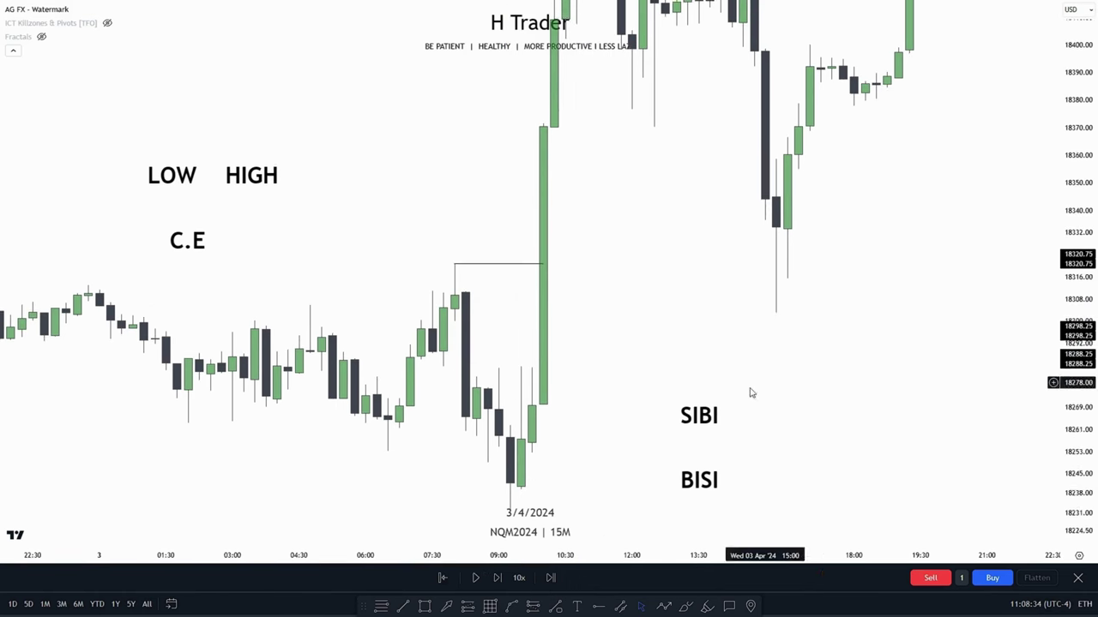
{"action": "left_click_drag", "start_coordinate": [752, 392], "coordinate": [759, 363]}
{"action": "left_click_drag", "start_coordinate": [590, 329], "coordinate": [546, 419]}
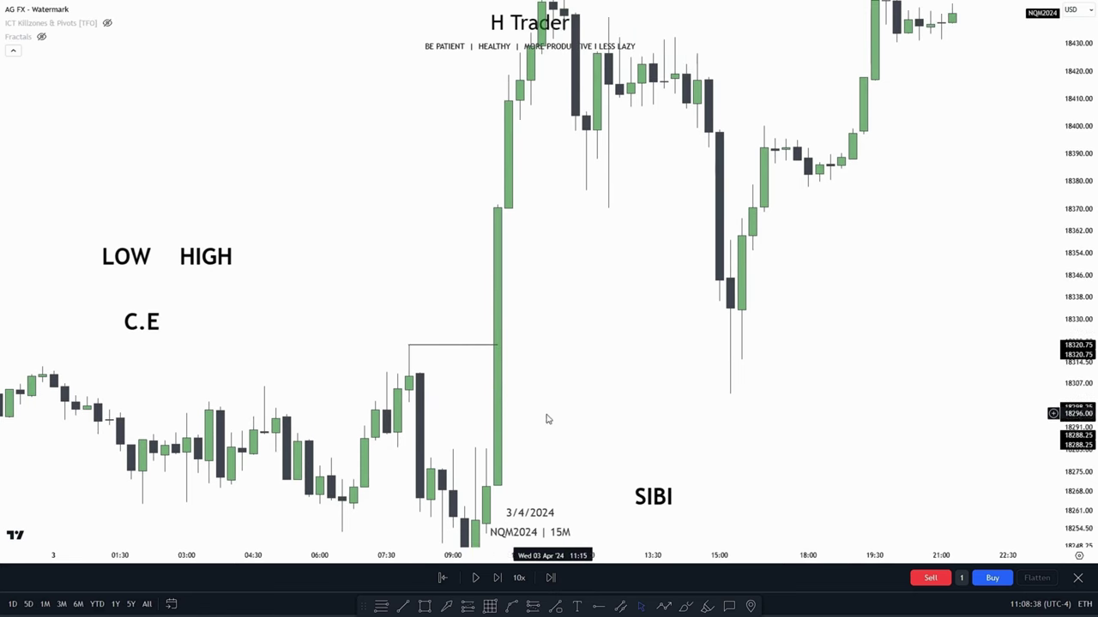
{"action": "left_click_drag", "start_coordinate": [1072, 191], "coordinate": [799, 362]}
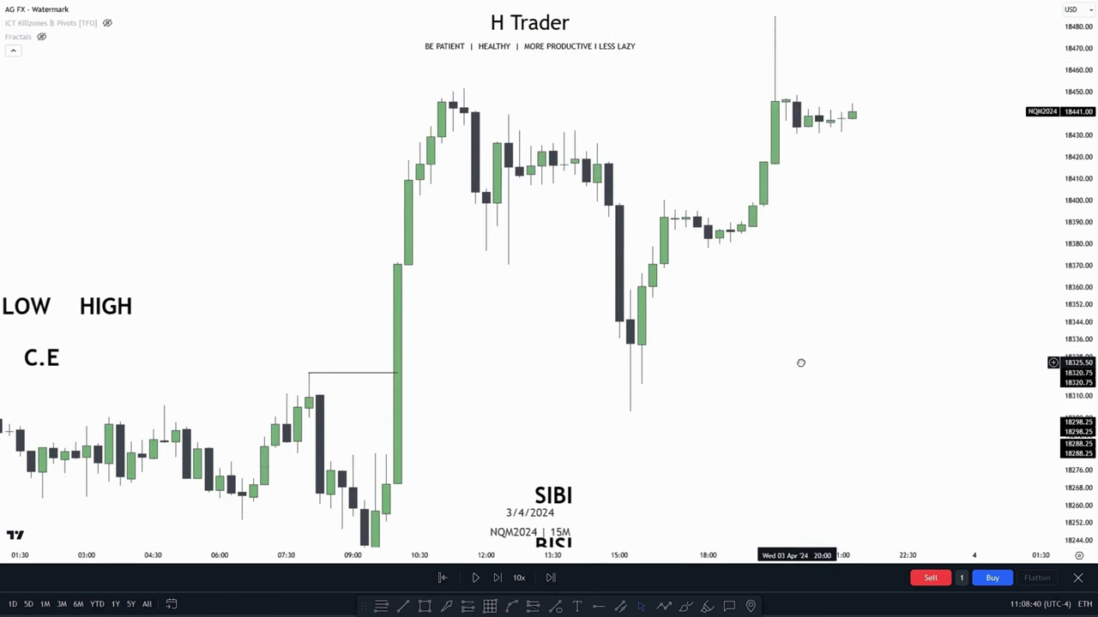
{"action": "left_click_drag", "start_coordinate": [620, 372], "coordinate": [589, 408]}
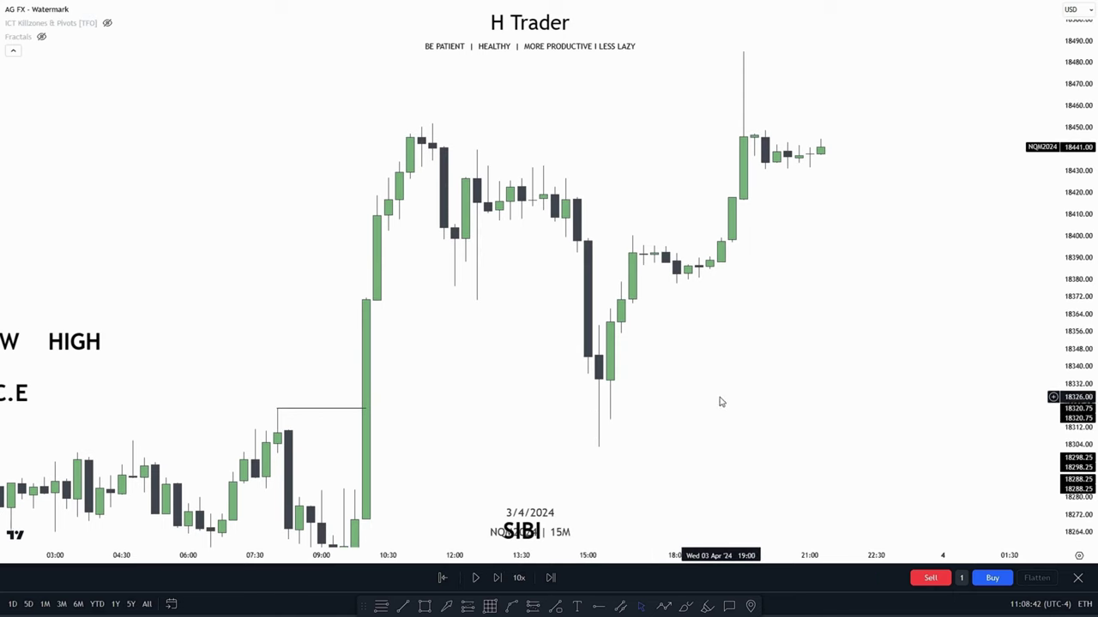
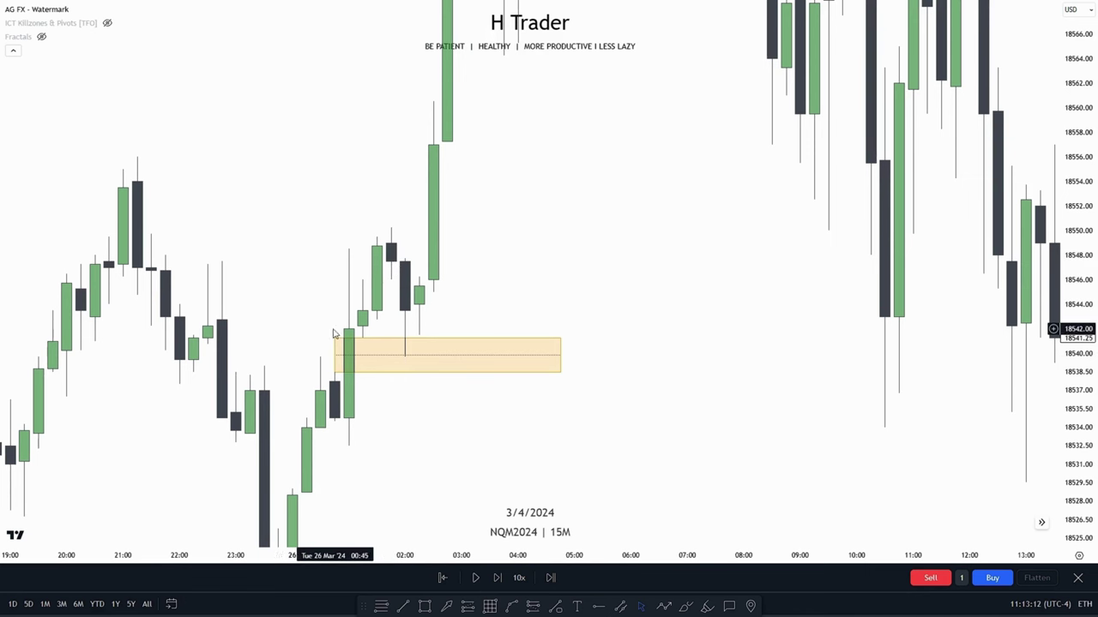
- Examine how the 02:00 candle's wick on 26 March meets the gap rectangle's middle line, and the rally that follows
{"action": "left_click", "coordinate": [403, 362]}
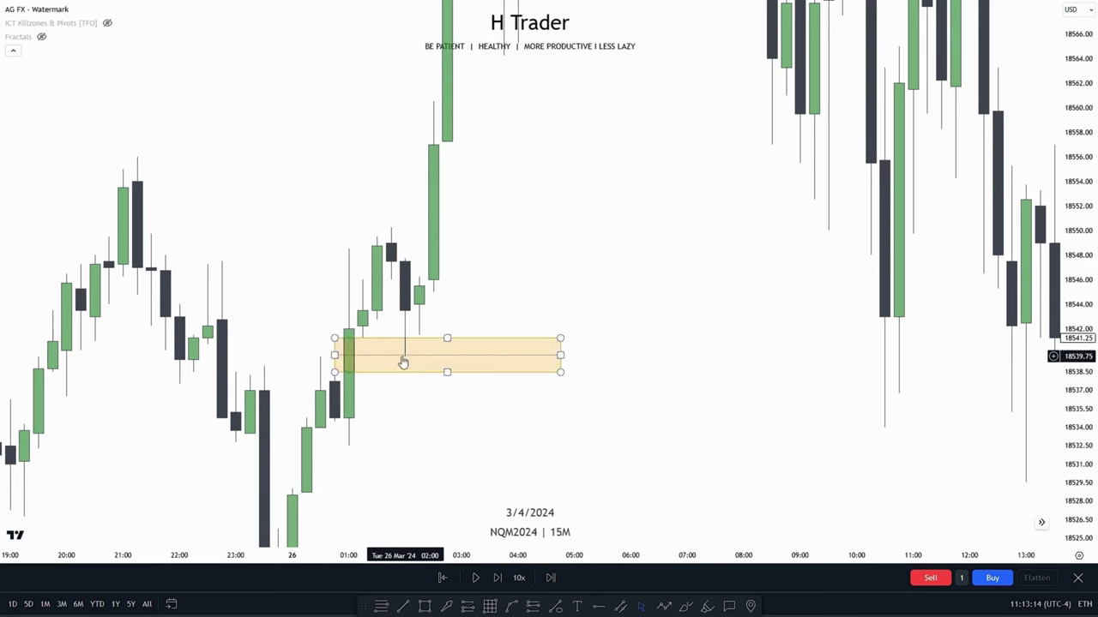
{"action": "key", "text": "Escape"}
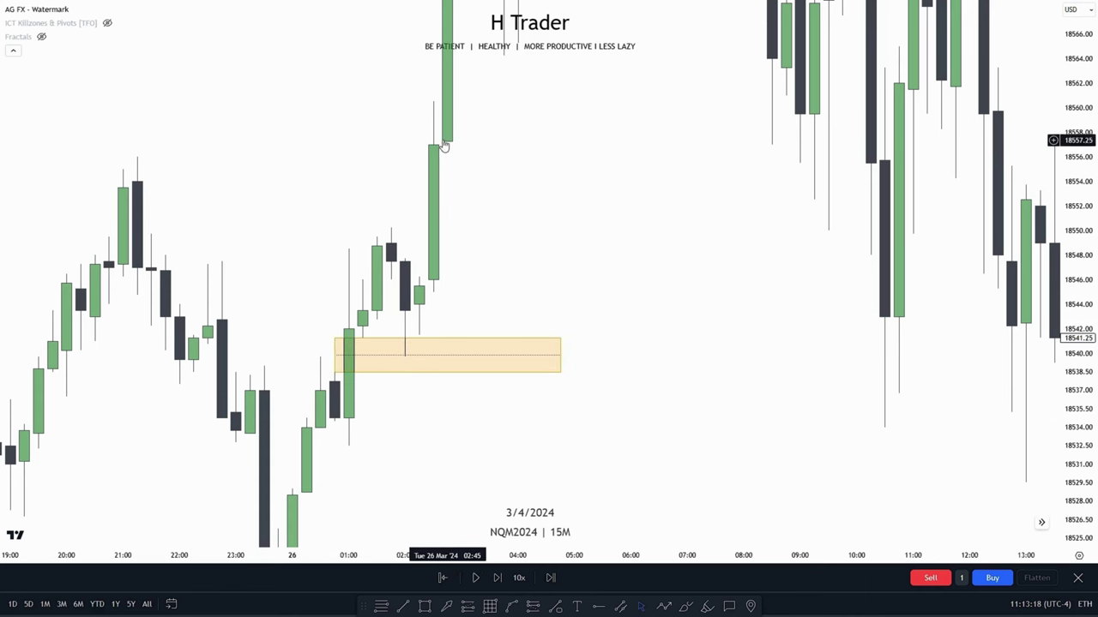
{"action": "left_click_drag", "start_coordinate": [551, 263], "coordinate": [630, 268]}
{"action": "left_click_drag", "start_coordinate": [1077, 386], "coordinate": [1077, 312]}
{"action": "left_click_drag", "start_coordinate": [722, 279], "coordinate": [744, 247]}
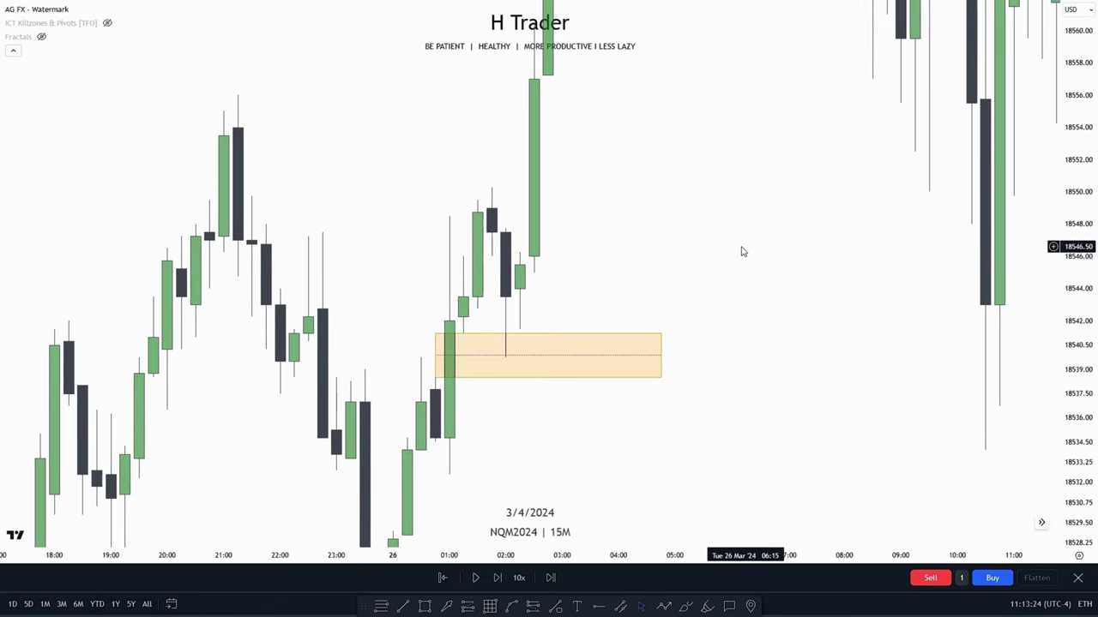
{"action": "left_click_drag", "start_coordinate": [741, 249], "coordinate": [793, 232]}
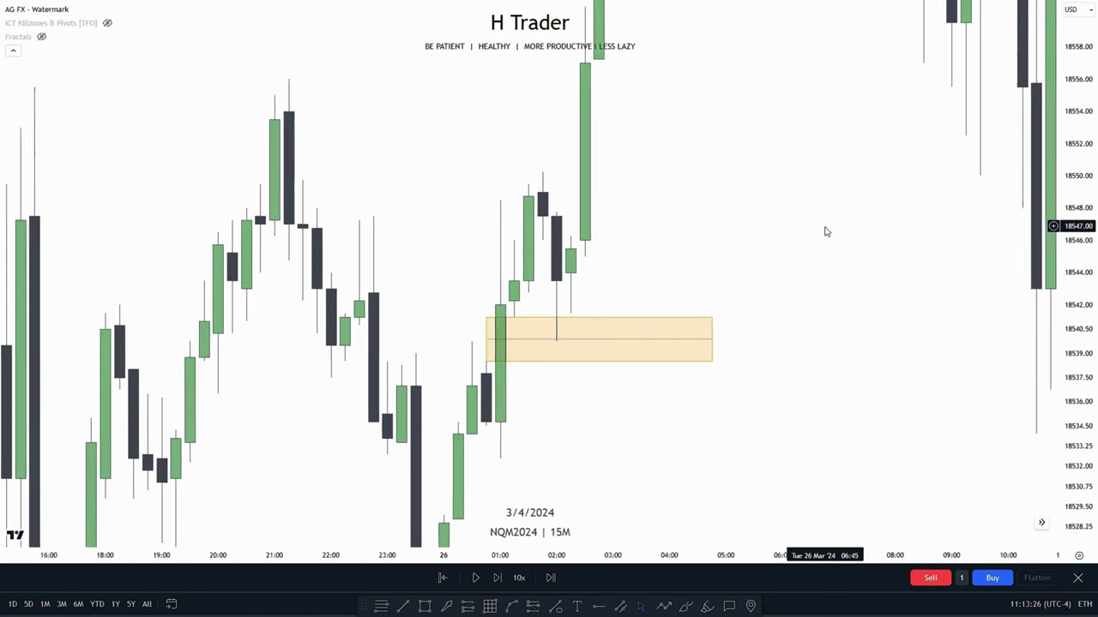
{"action": "scroll", "coordinate": [826, 231], "scroll_direction": "up", "scroll_amount": 1}
{"action": "left_click_drag", "start_coordinate": [1091, 307], "coordinate": [1090, 289]}
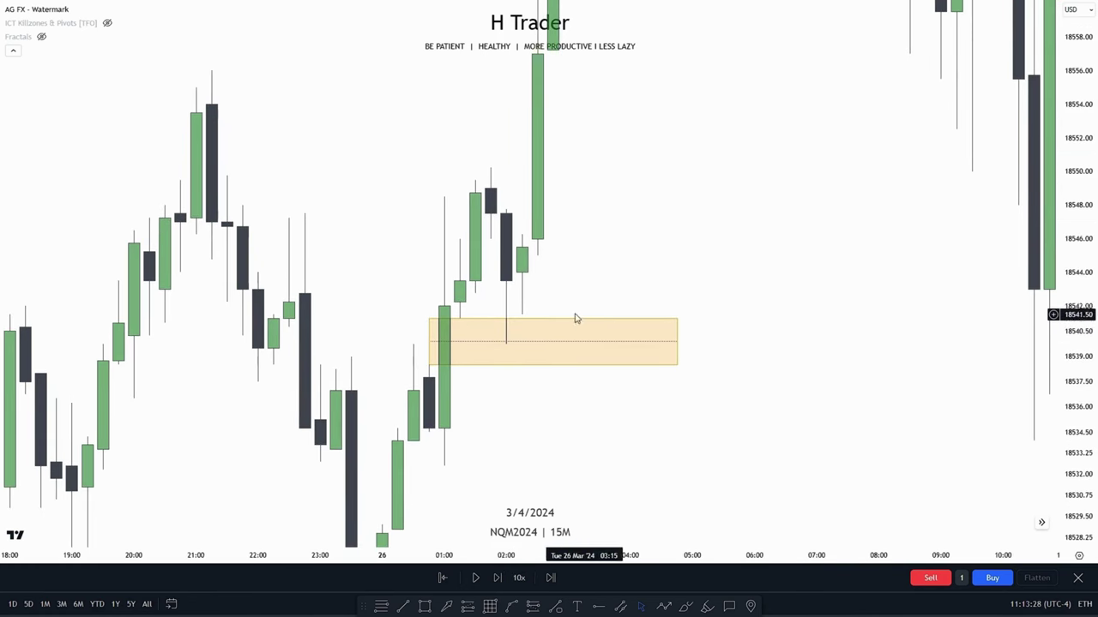
{"action": "scroll", "coordinate": [583, 398], "scroll_direction": "right", "scroll_amount": 1}
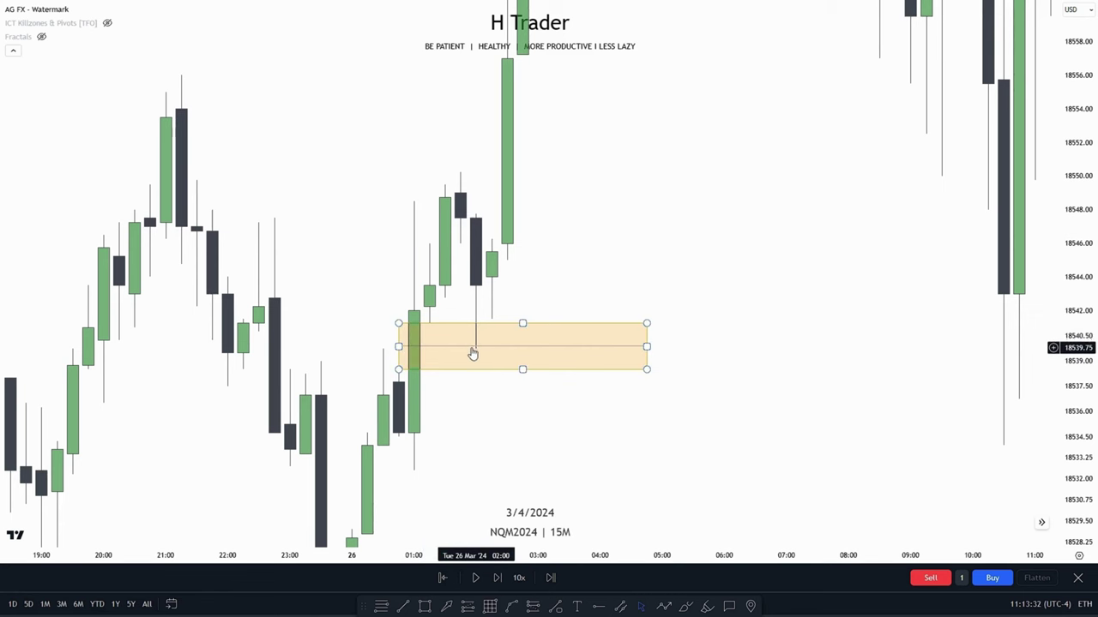
{"action": "left_click", "coordinate": [478, 275]}
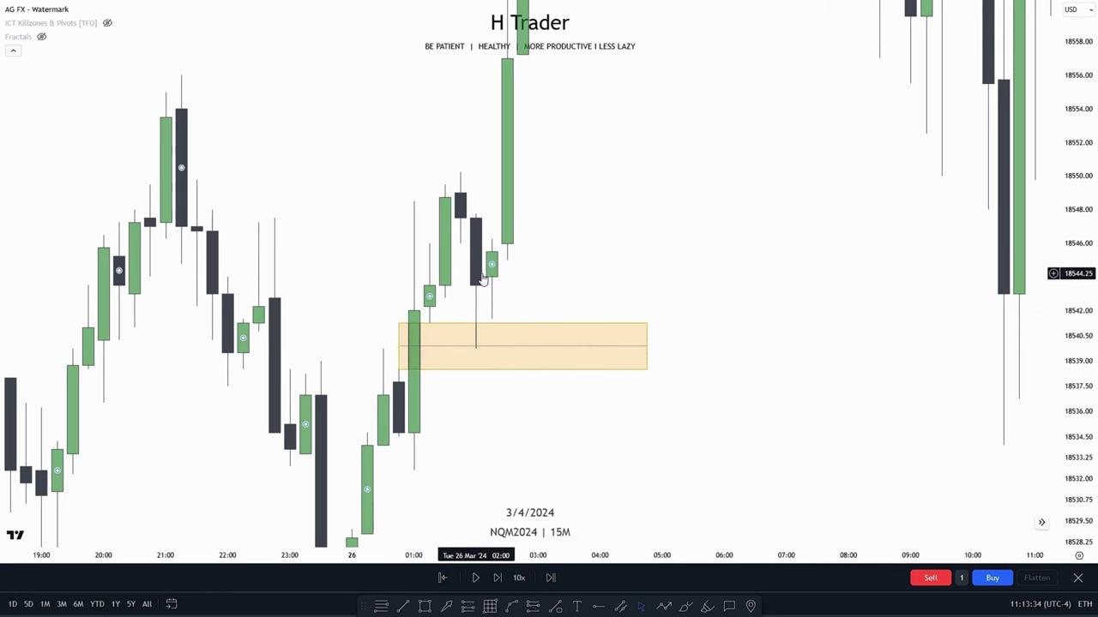
- Draw a narrow vertical rectangle from 18546.50 at 03:00 down to 18540.75 at 03:15 on 26 March
{"action": "left_click_drag", "start_coordinate": [578, 275], "coordinate": [572, 240]}
{"action": "left_click_drag", "start_coordinate": [537, 449], "coordinate": [517, 443]}
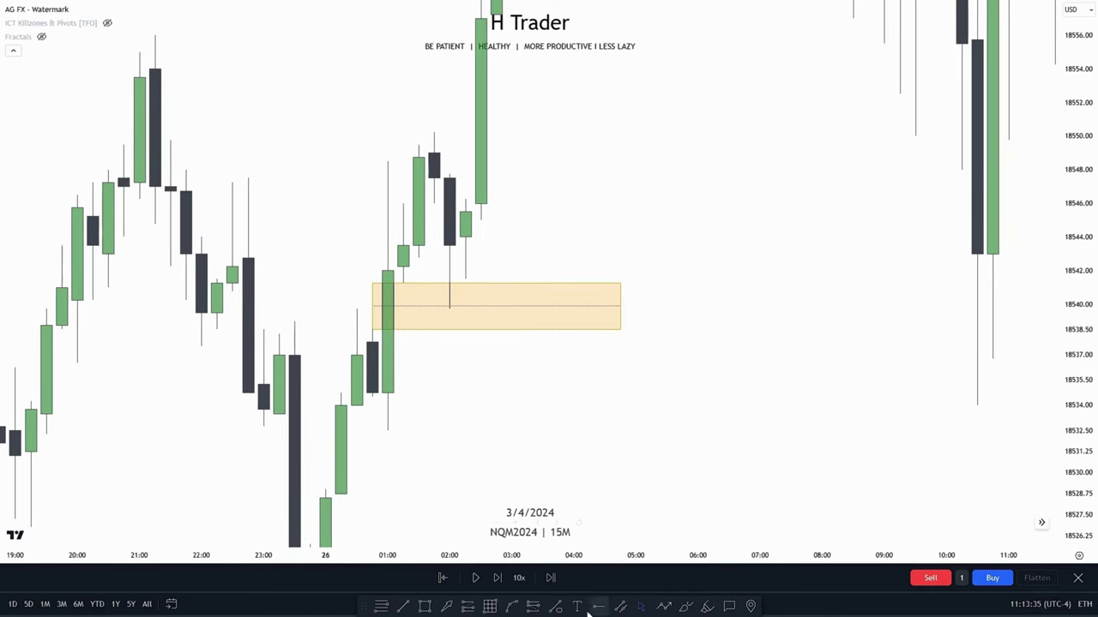
{"action": "left_click", "coordinate": [432, 608]}
{"action": "mouse_move", "coordinate": [512, 196]}
{"action": "left_mouse_down"}
{"action": "mouse_move", "coordinate": [542, 272]}
{"action": "mouse_move", "coordinate": [526, 292]}
{"action": "left_mouse_up"}
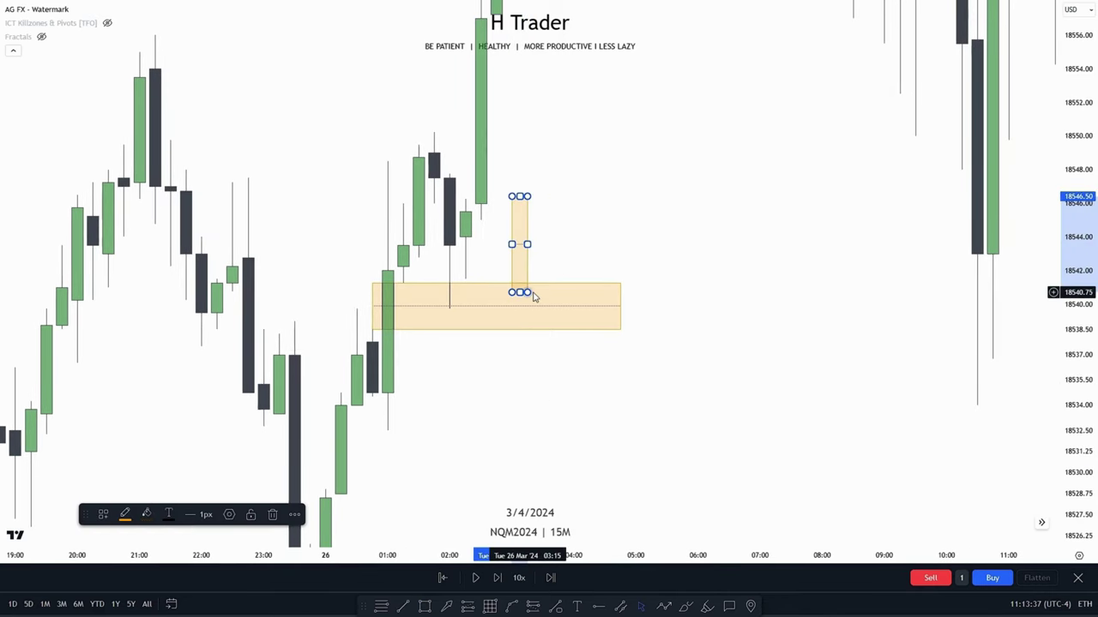
- Recolour the narrow rectangle's fill and border teal and raise its lower edge to 18543.00
{"action": "left_click", "coordinate": [124, 517]}
{"action": "left_click", "coordinate": [192, 463]}
{"action": "left_click", "coordinate": [125, 517]}
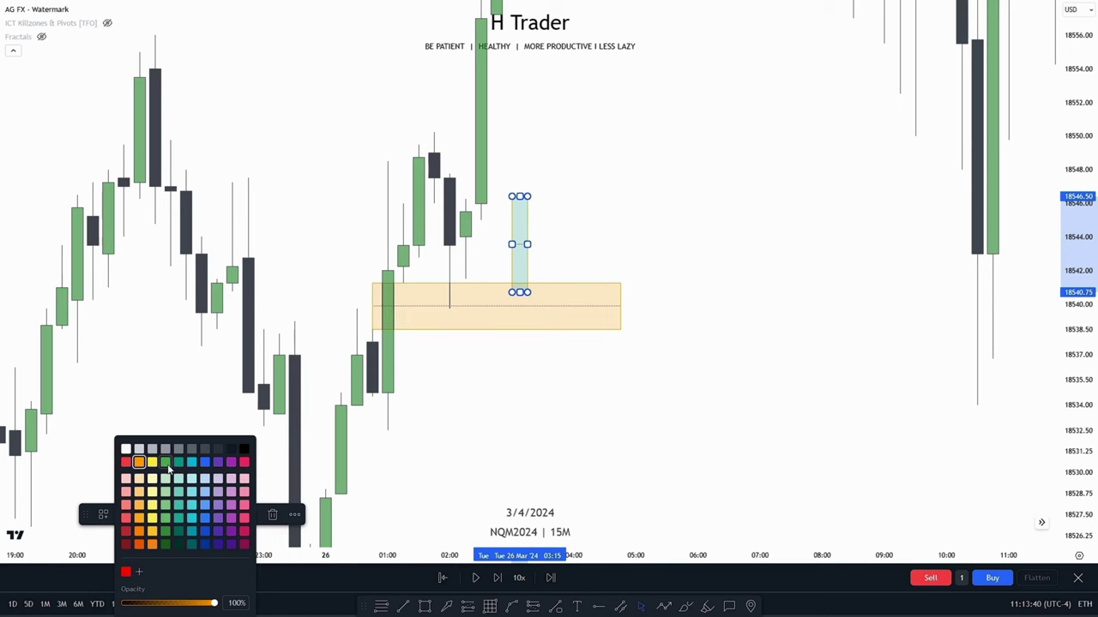
{"action": "left_click", "coordinate": [608, 444]}
{"action": "left_click", "coordinate": [515, 287]}
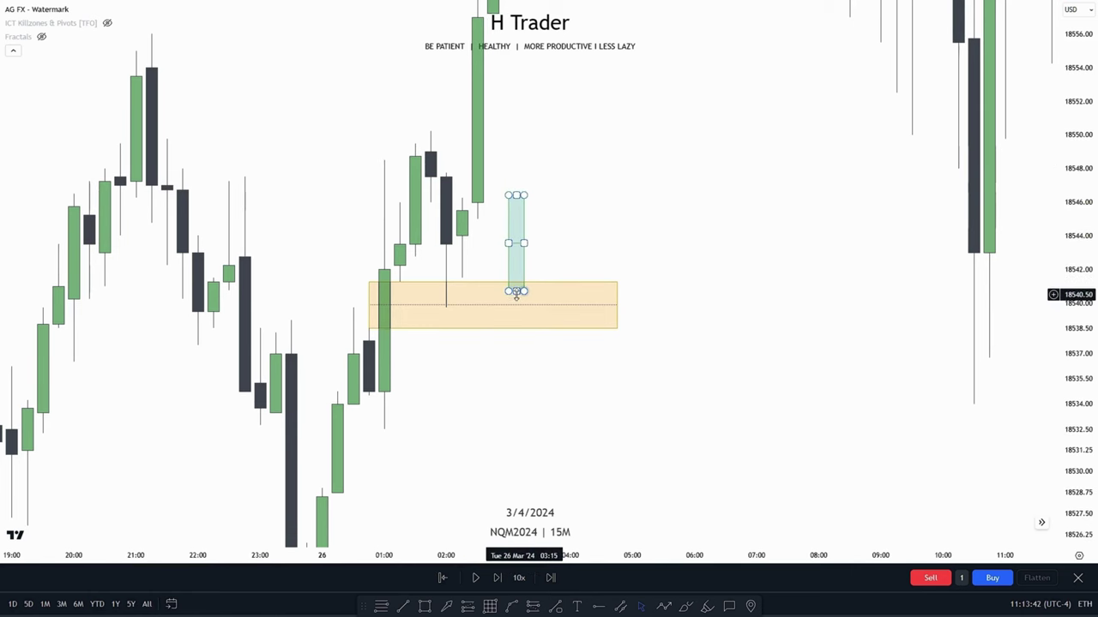
{"action": "left_click_drag", "start_coordinate": [515, 289], "coordinate": [515, 255]}
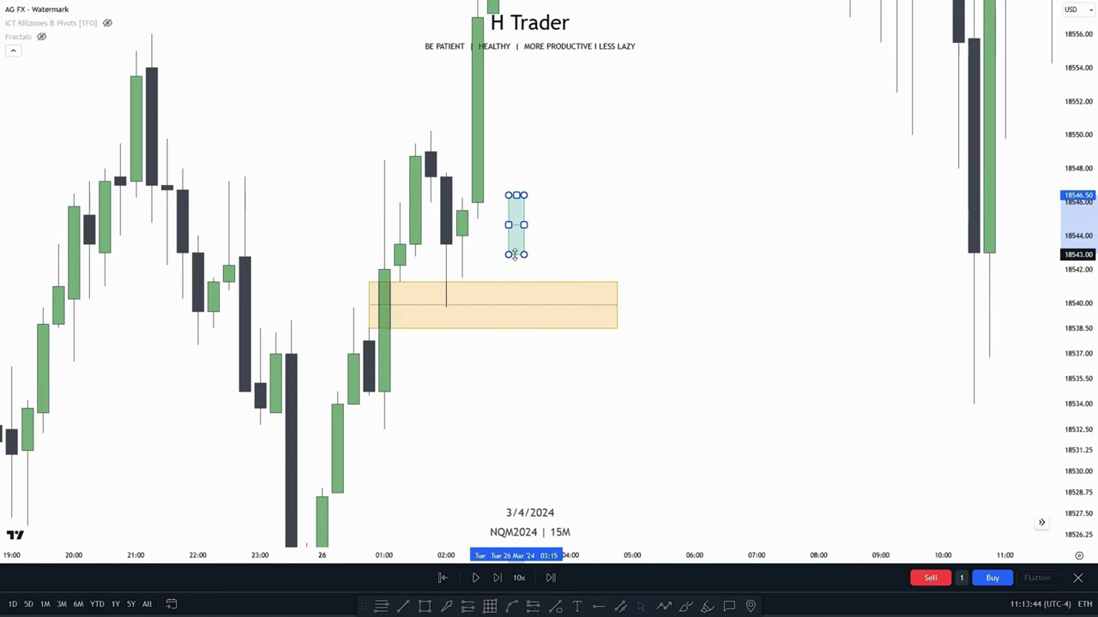
- Draw a vertical wick line from 18543.50 down to 18540.50 at 03:00 on 26 March, below the narrow teal rectangle
{"action": "left_click", "coordinate": [541, 280]}
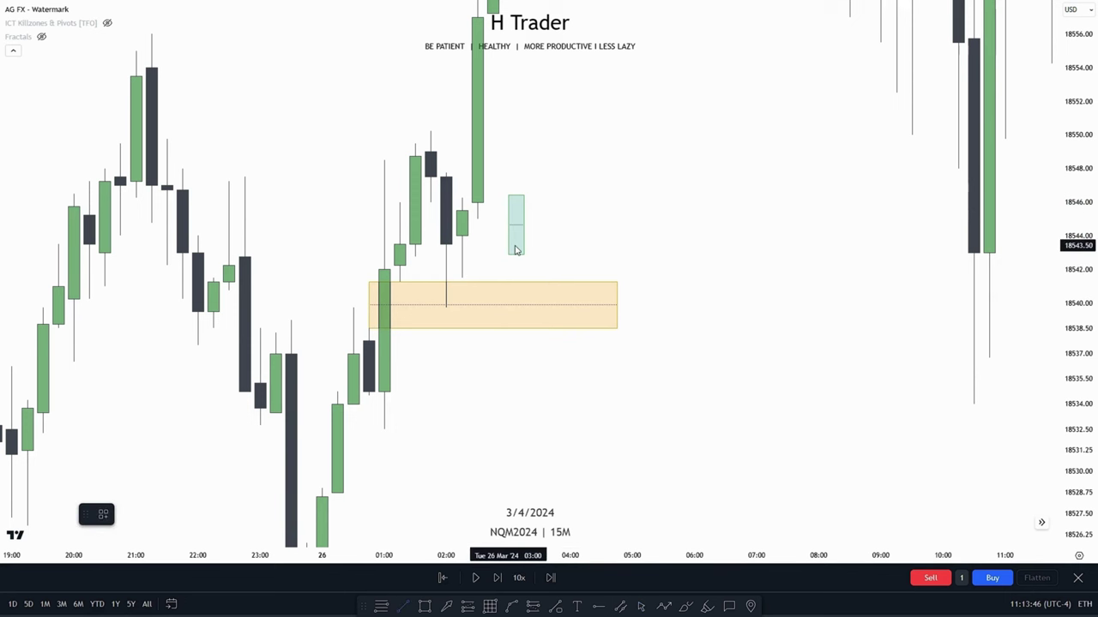
{"action": "key", "text": "shift+Right"}
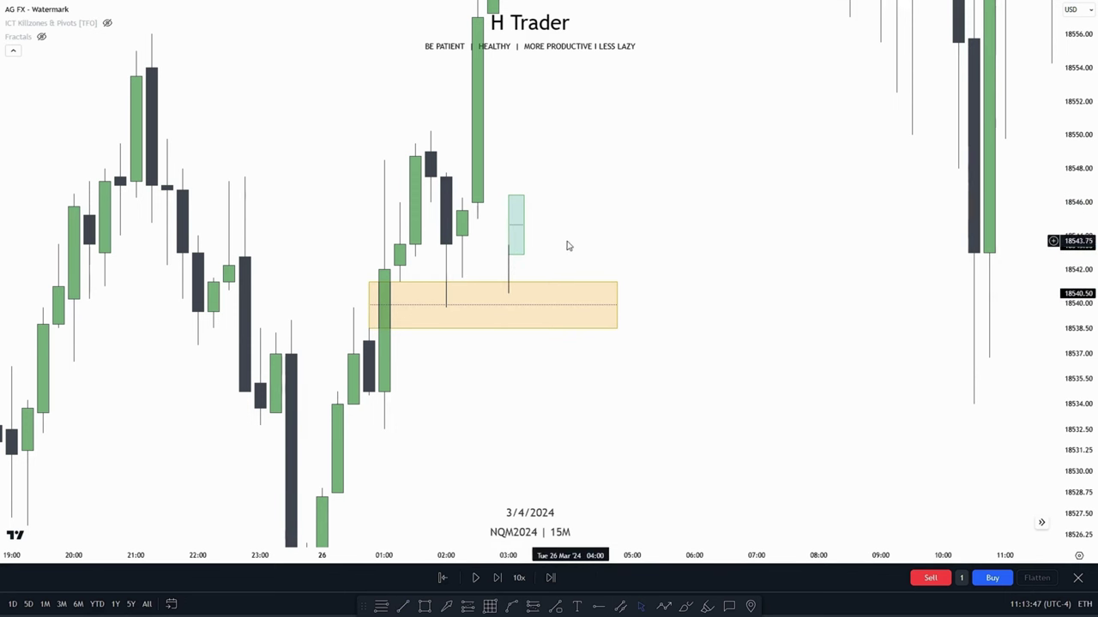
- Delete the mock candle's teal rectangle and wick line, and examine the 02:00 candle's reaction at the orange gap rectangle
{"action": "left_click", "coordinate": [518, 249]}
{"action": "key", "text": "Delete"}
{"action": "left_click", "coordinate": [509, 260]}
{"action": "key", "text": "Delete"}
{"action": "left_click_drag", "start_coordinate": [582, 248], "coordinate": [592, 327]}
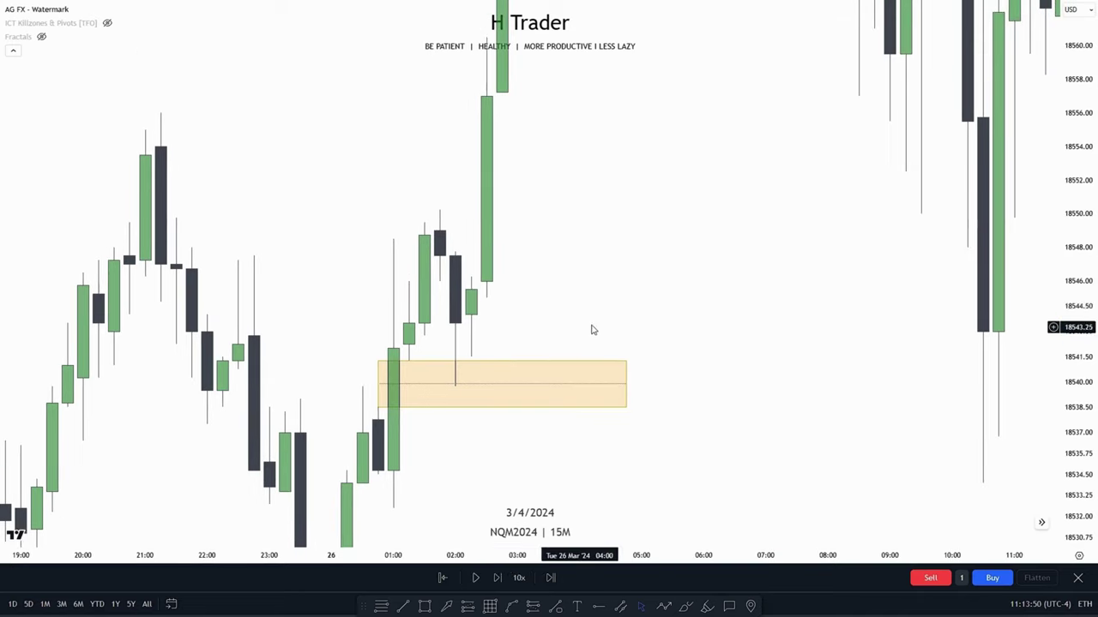
{"action": "left_click_drag", "start_coordinate": [488, 306], "coordinate": [526, 252]}
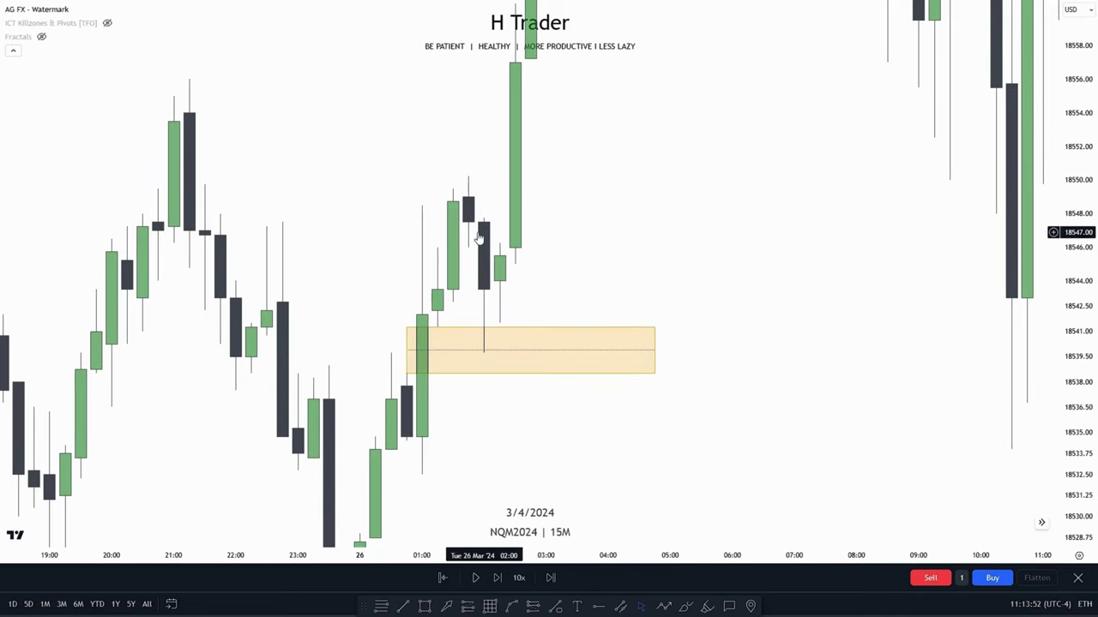
{"action": "left_click_drag", "start_coordinate": [617, 245], "coordinate": [610, 299]}
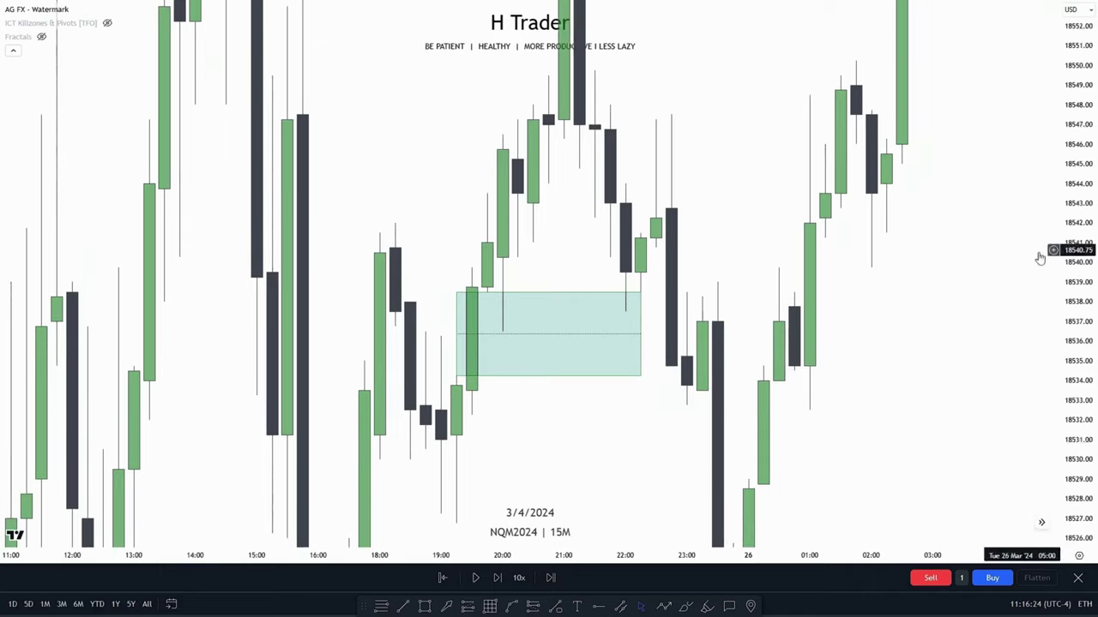
- Realign the 25 March teal gap rectangle's upper edge to 18538.50 and its lower edge to the 19:15 candle's high
{"action": "scroll", "coordinate": [986, 275], "scroll_direction": "up", "scroll_amount": 3}
{"action": "left_click_drag", "start_coordinate": [578, 440], "coordinate": [582, 422]}
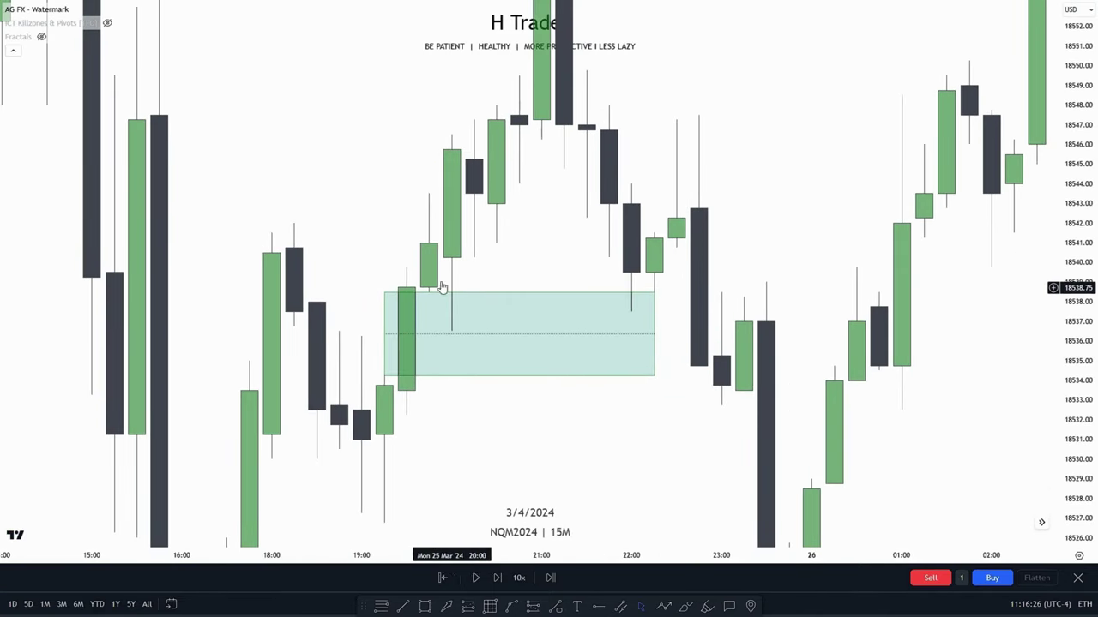
{"action": "left_click", "coordinate": [443, 370]}
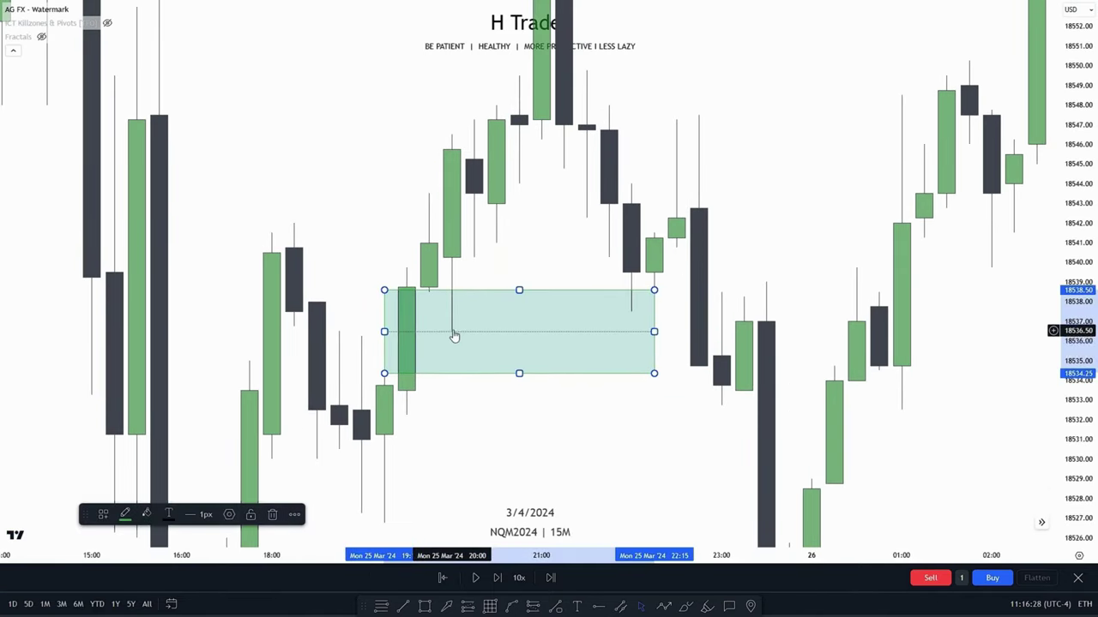
{"action": "left_click_drag", "start_coordinate": [518, 290], "coordinate": [431, 309]}
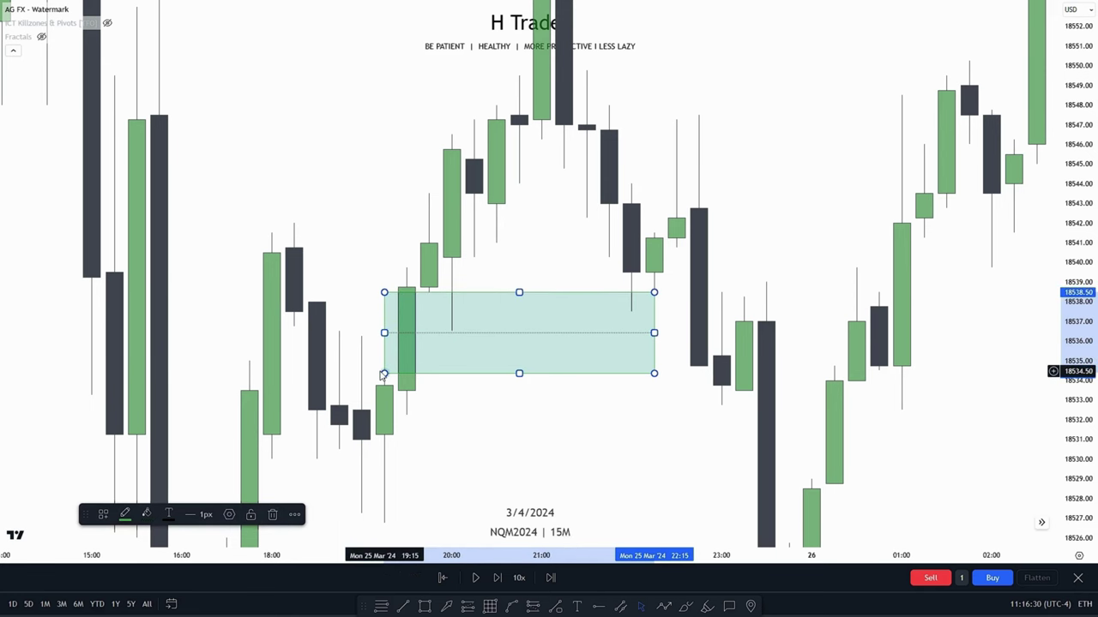
{"action": "left_click_drag", "start_coordinate": [382, 376], "coordinate": [384, 377]}
{"action": "left_click", "coordinate": [523, 426]}
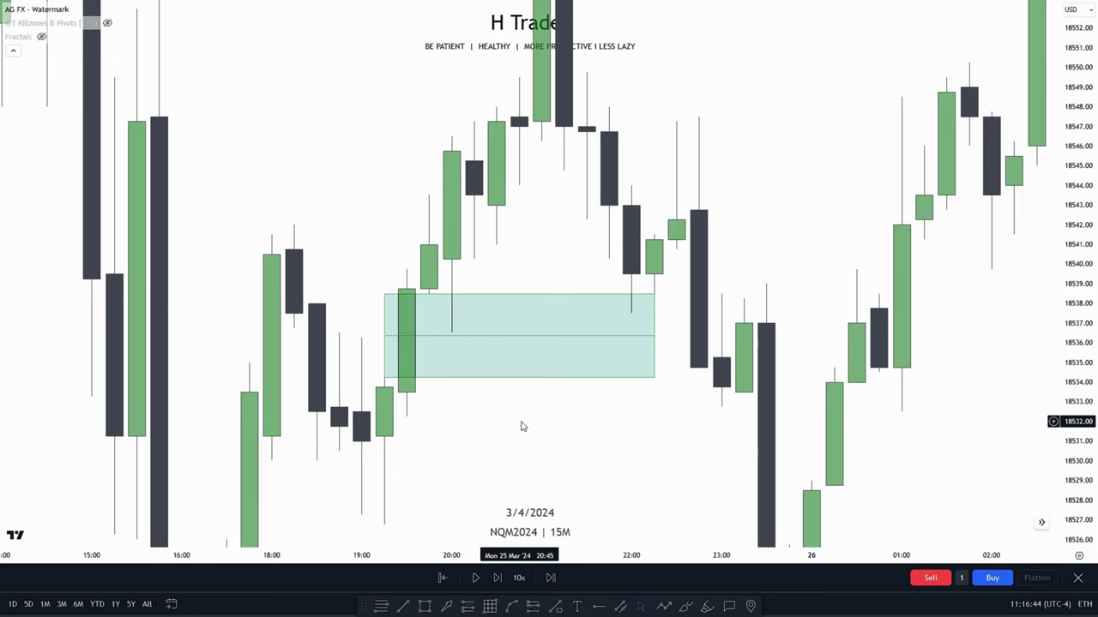
- Draw a rectangle over the 15:00 bearish gap on 25 March, from 18556.00 at 14:45 down to 18549.50 at 23:45
{"action": "left_click_drag", "start_coordinate": [544, 235], "coordinate": [457, 435]}
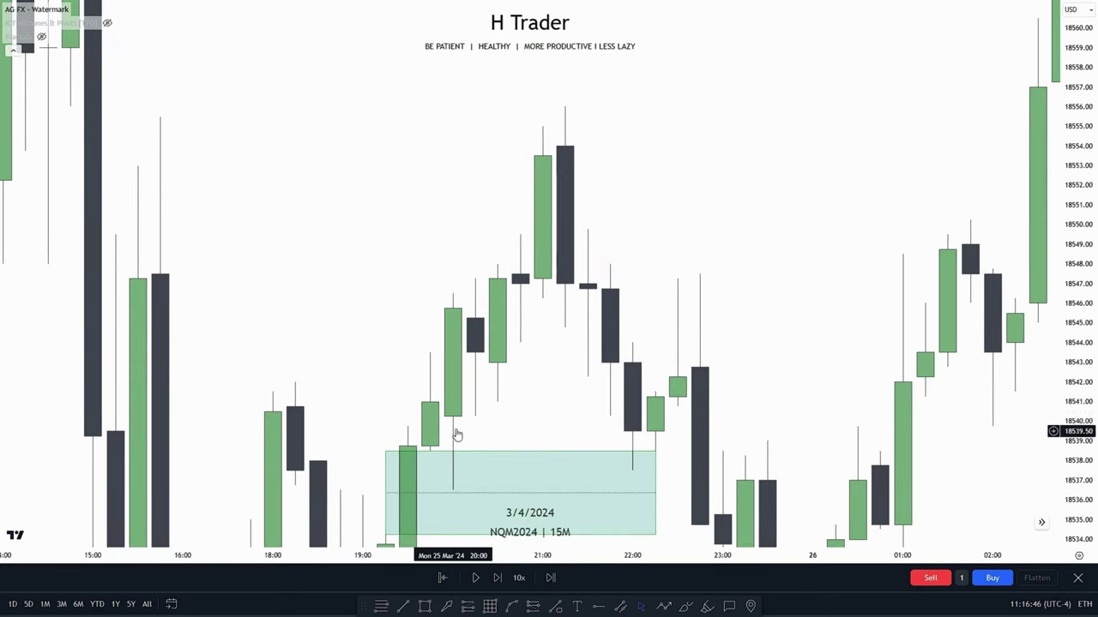
{"action": "left_click_drag", "start_coordinate": [391, 270], "coordinate": [461, 271]}
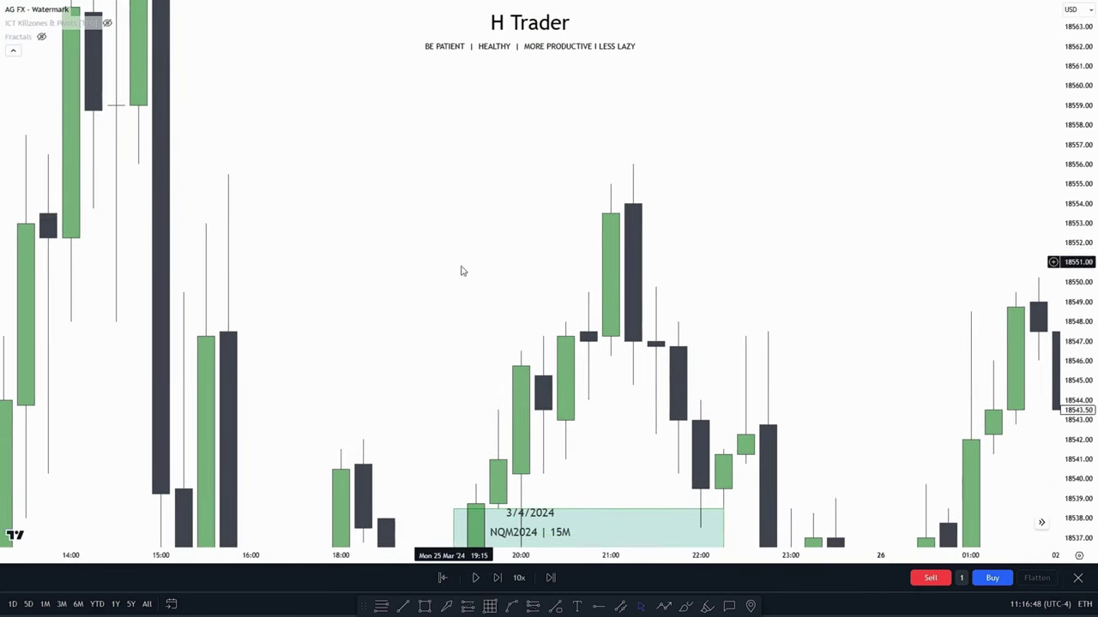
{"action": "left_click", "coordinate": [424, 607]}
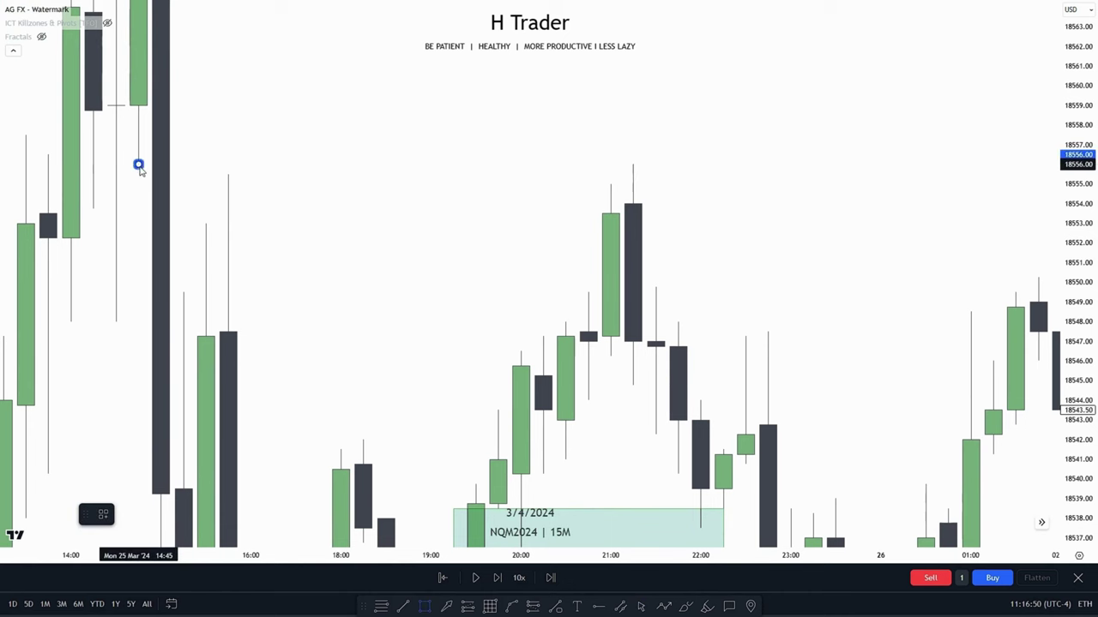
{"action": "left_click_drag", "start_coordinate": [138, 164], "coordinate": [183, 292]}
{"action": "left_click_drag", "start_coordinate": [183, 228], "coordinate": [833, 237]}
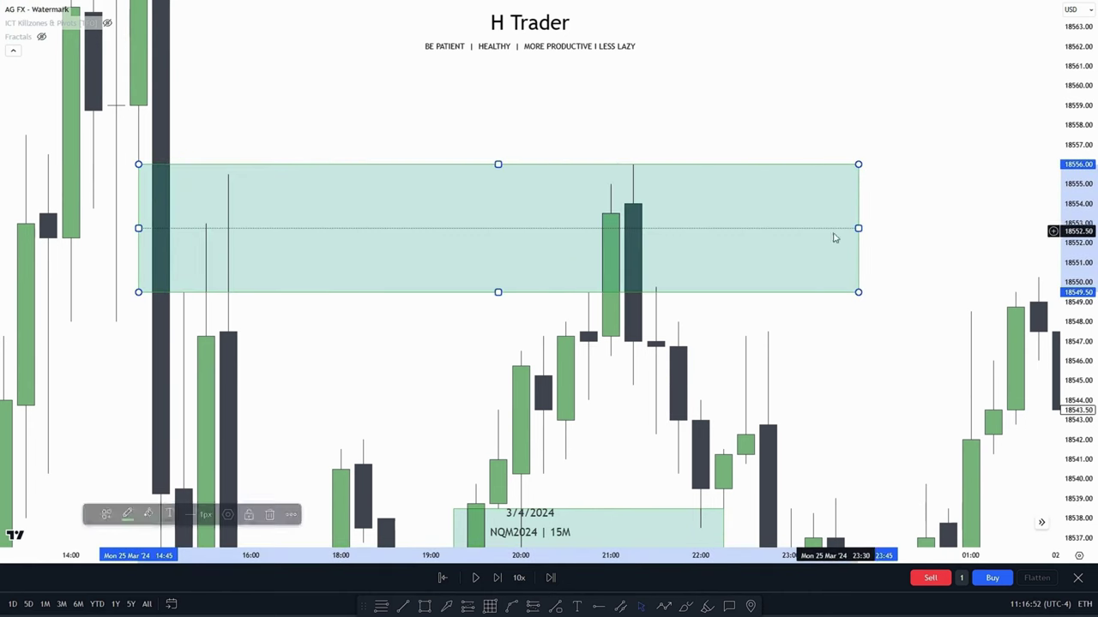
- Delete the 15:00 bearish gap rectangle and examine the decline through the teal gap rectangle on 25 March
{"action": "key", "text": "Delete"}
{"action": "left_click_drag", "start_coordinate": [689, 225], "coordinate": [679, 141]}
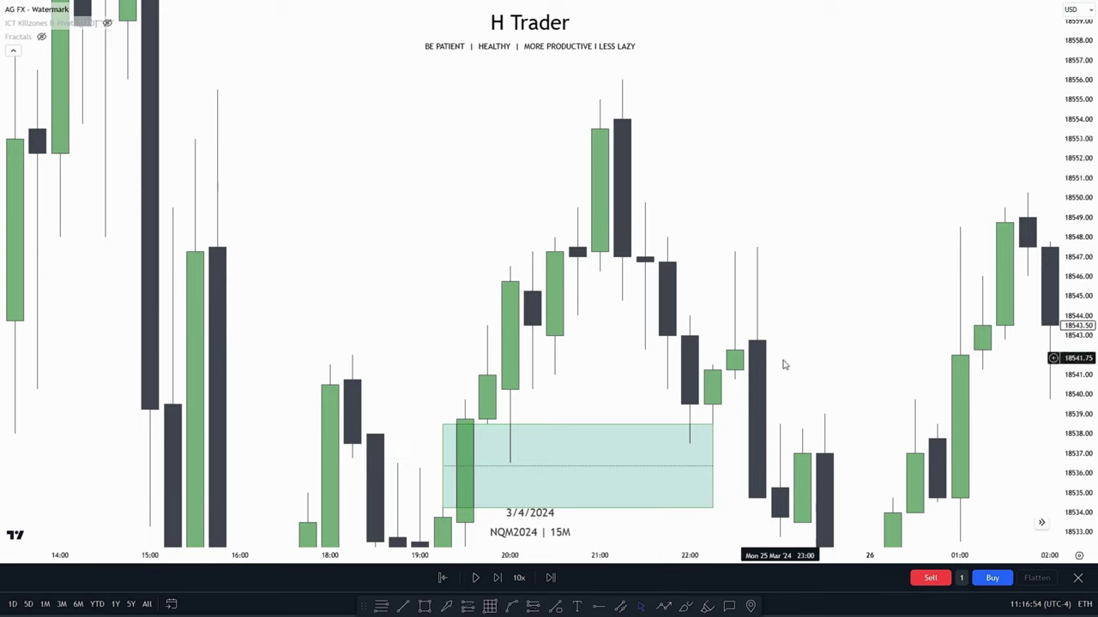
{"action": "left_click_drag", "start_coordinate": [783, 364], "coordinate": [757, 223]}
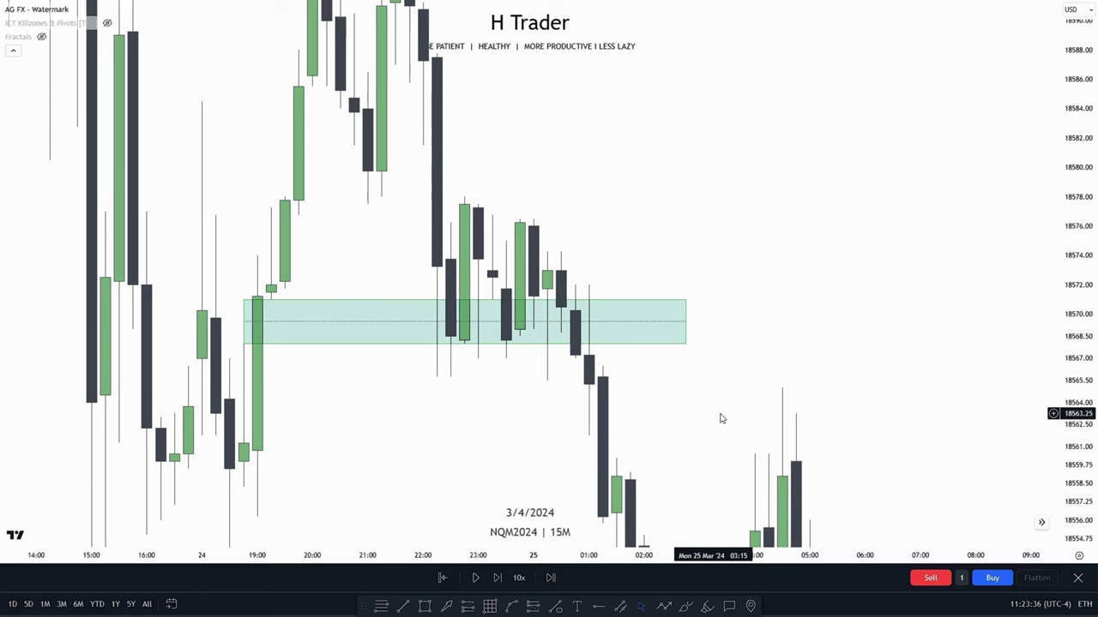
- Draw a bearish gap rectangle from 18581.50 at 22:00 on 24 March down to 18576.25 at 03:45 on 25 March
{"action": "left_click_drag", "start_coordinate": [705, 434], "coordinate": [740, 461]}
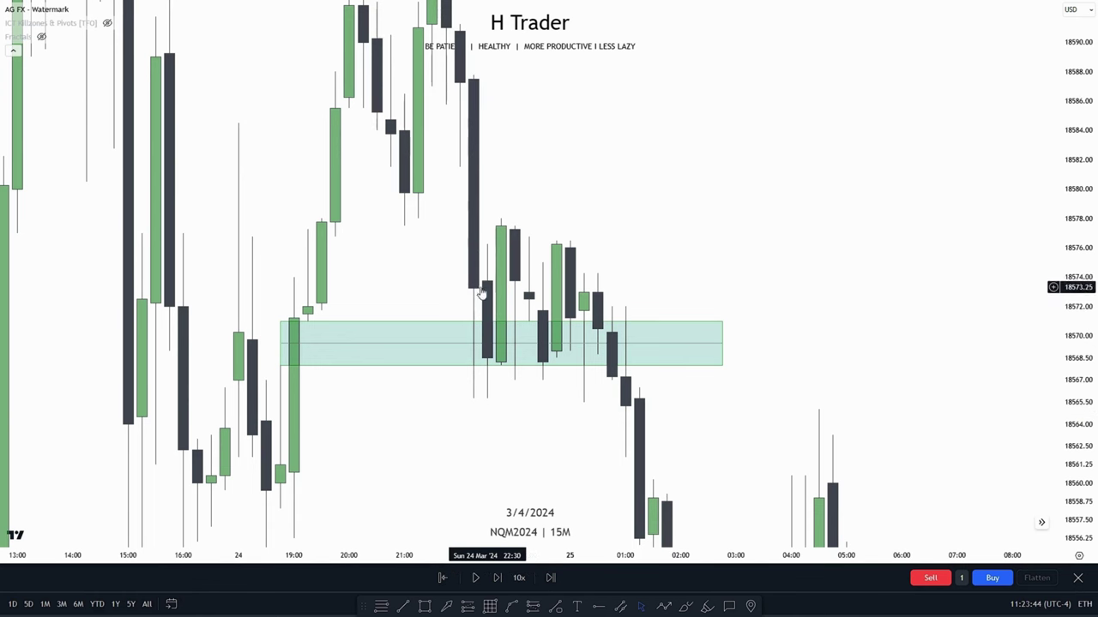
{"action": "left_click_drag", "start_coordinate": [489, 193], "coordinate": [490, 168]}
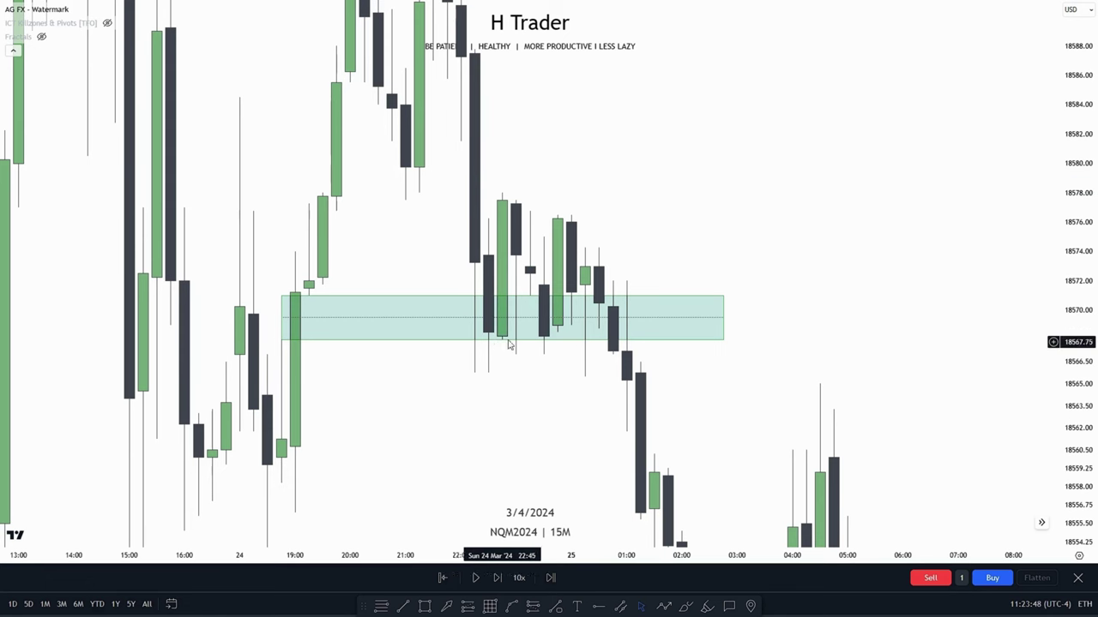
{"action": "left_click_drag", "start_coordinate": [618, 281], "coordinate": [595, 325]}
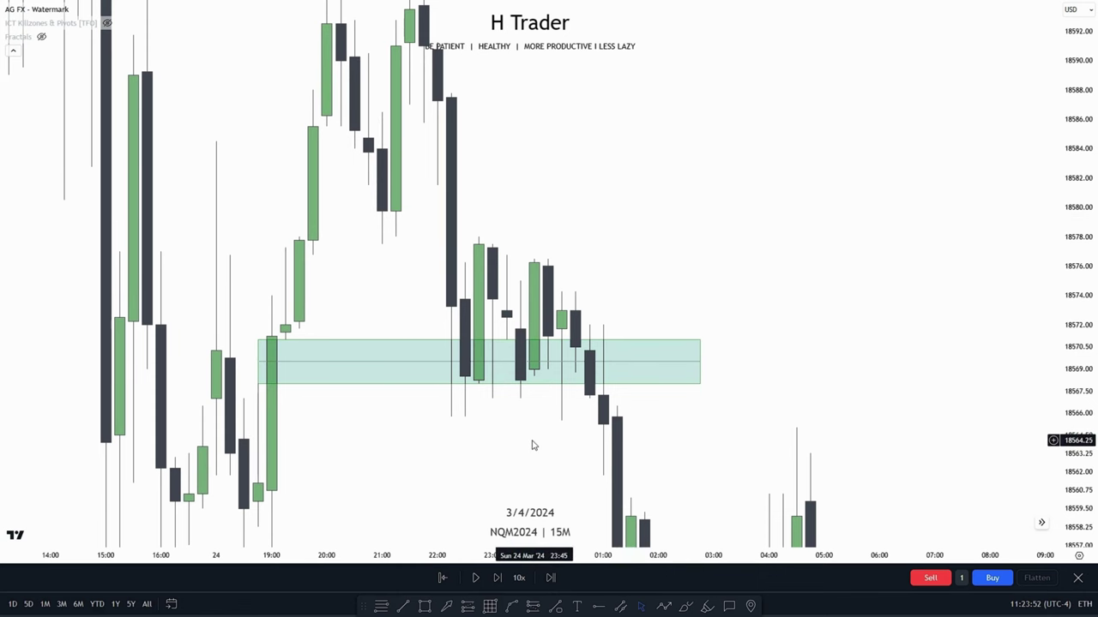
{"action": "left_click_drag", "start_coordinate": [719, 231], "coordinate": [720, 276]}
{"action": "left_click_drag", "start_coordinate": [1093, 242], "coordinate": [1093, 264]}
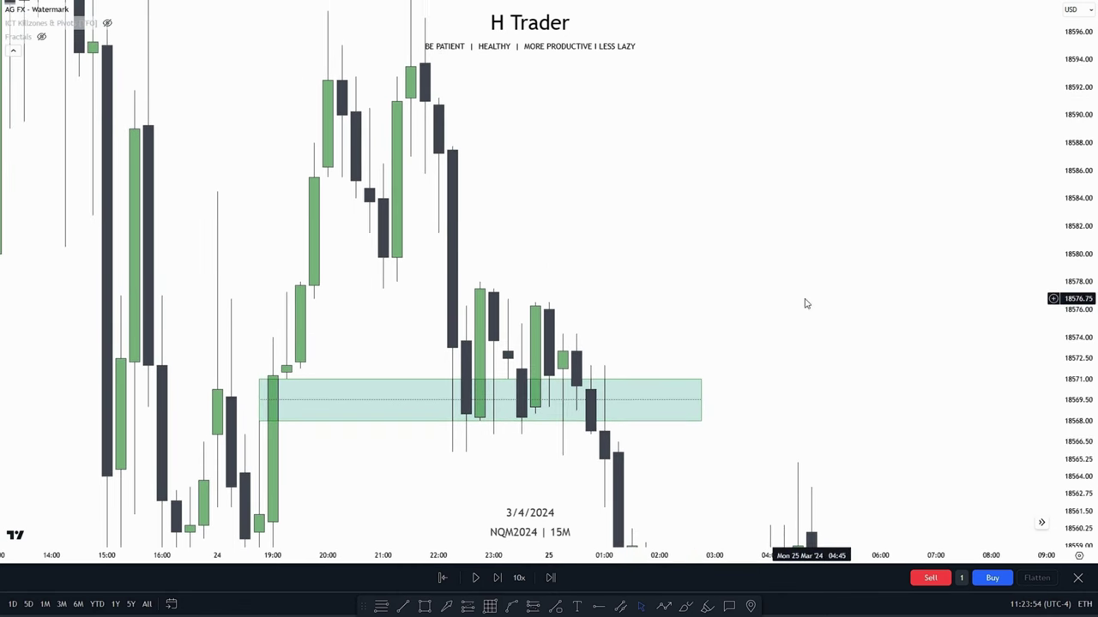
{"action": "left_click_drag", "start_coordinate": [437, 345], "coordinate": [400, 372]}
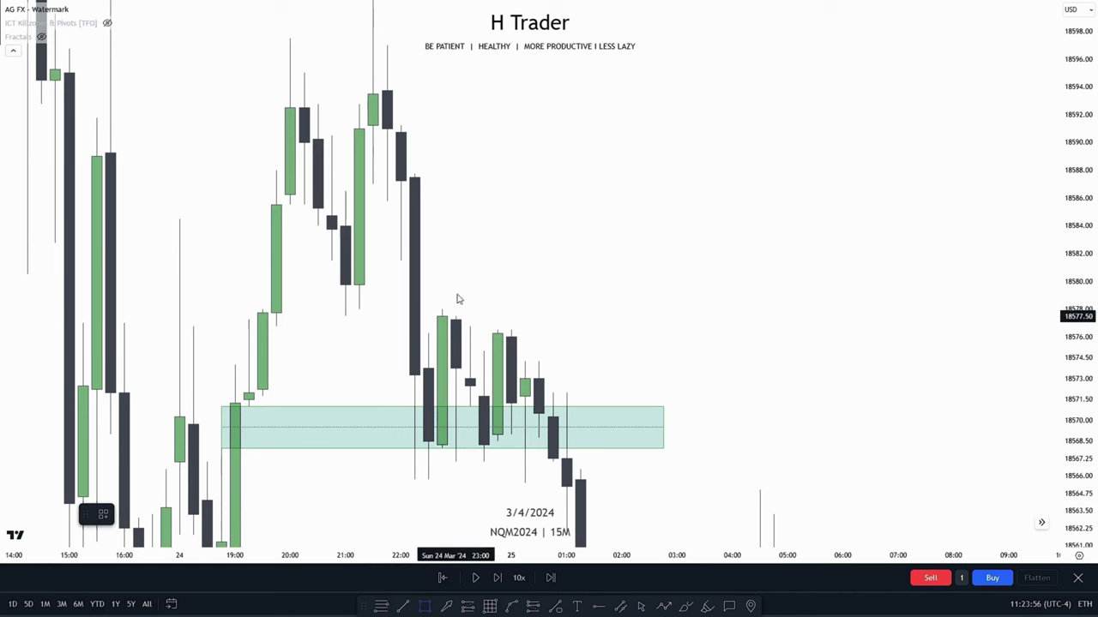
{"action": "left_click_drag", "start_coordinate": [401, 261], "coordinate": [719, 334]}
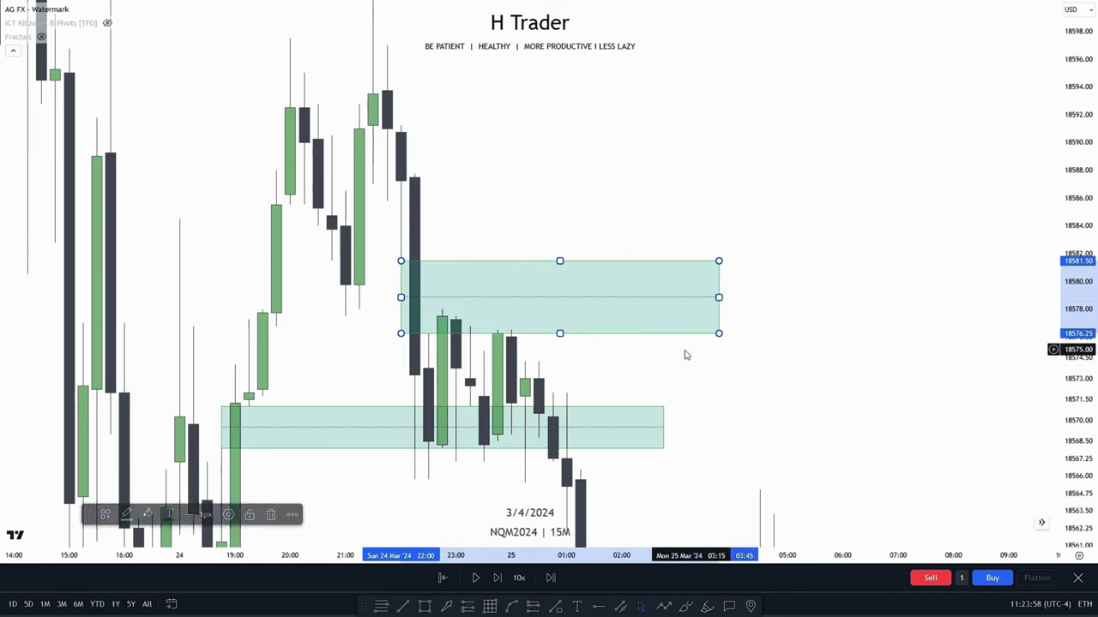
{"action": "left_click", "coordinate": [685, 354]}
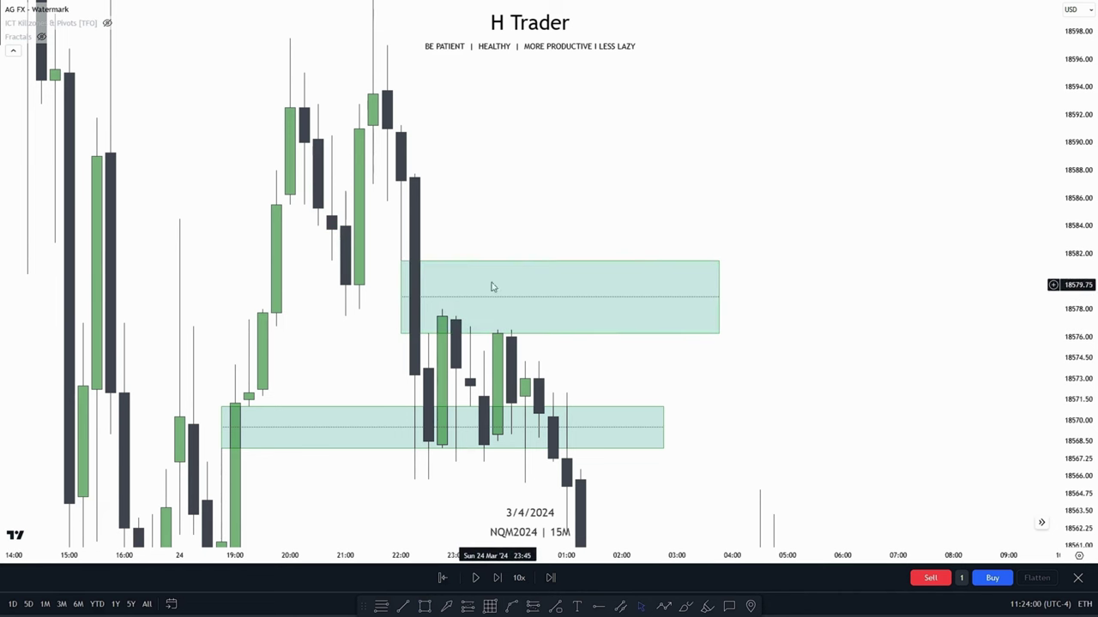
- Delete the upper bearish gap rectangle and examine the candle closes around the remaining teal gap rectangle from 00:45 on 25 March
{"action": "left_click", "coordinate": [529, 337]}
{"action": "key", "text": "Delete"}
{"action": "left_click_drag", "start_coordinate": [529, 336], "coordinate": [561, 214]}
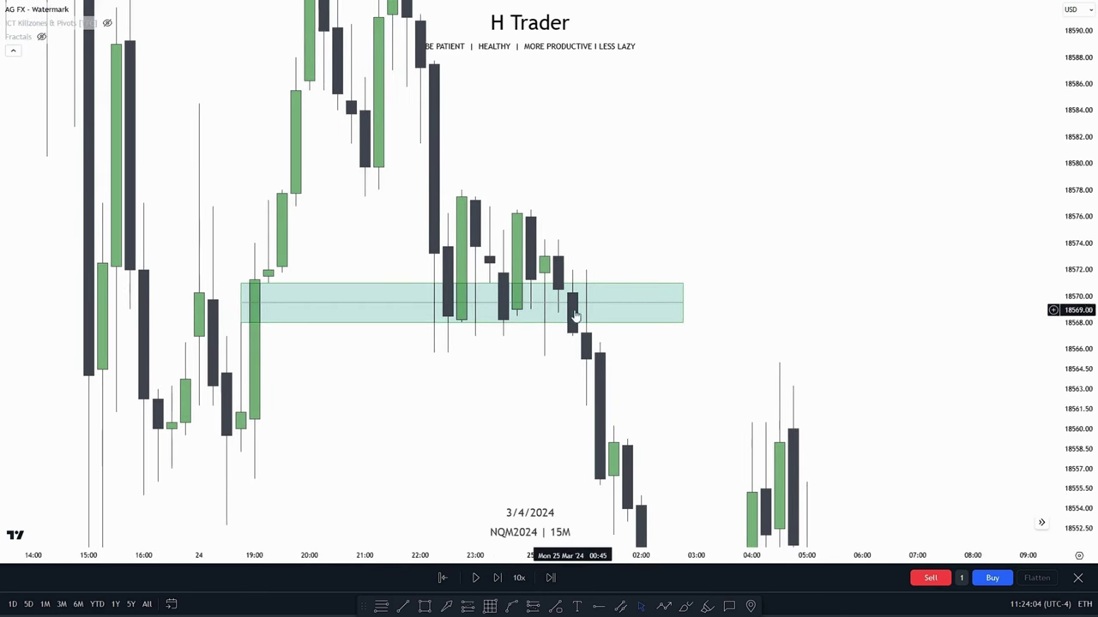
{"action": "left_click_drag", "start_coordinate": [593, 345], "coordinate": [560, 358]}
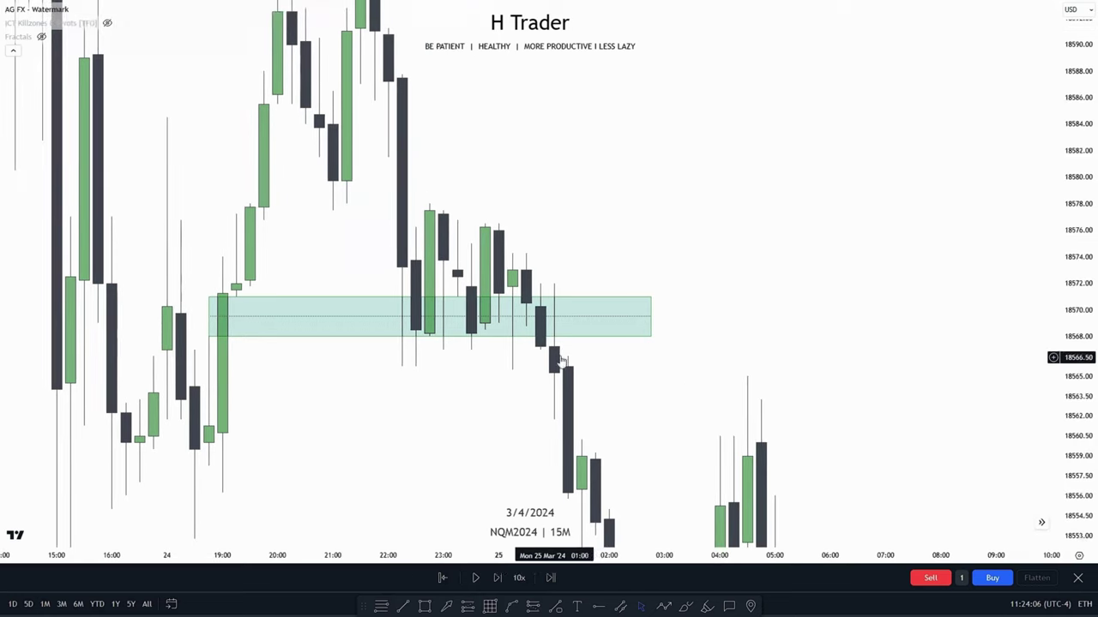
{"action": "left_click_drag", "start_coordinate": [1089, 370], "coordinate": [1087, 327]}
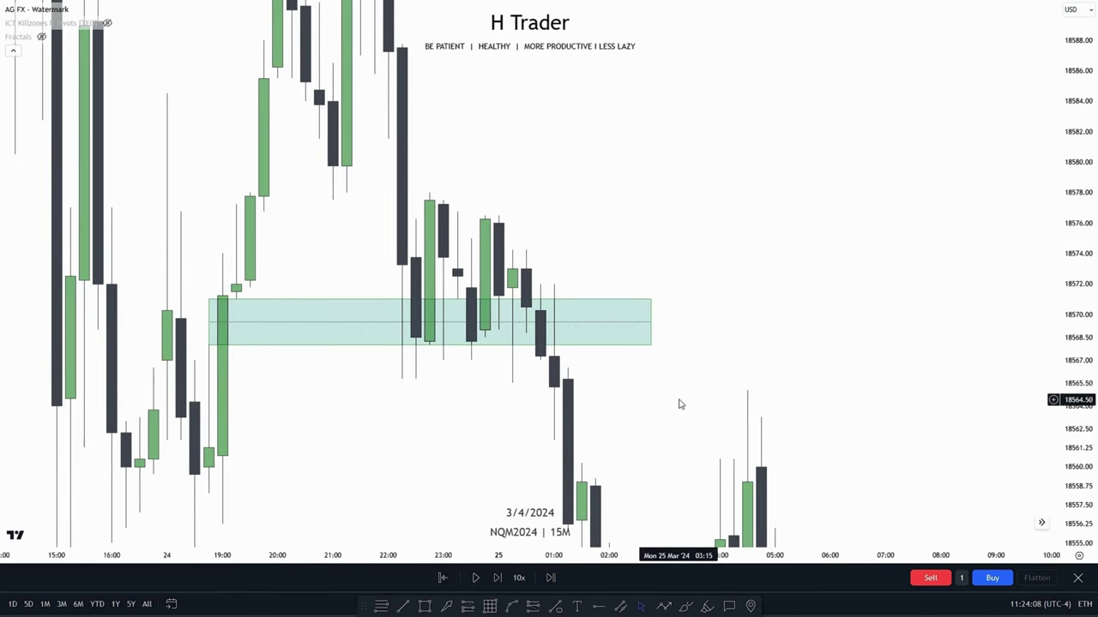
{"action": "left_click_drag", "start_coordinate": [679, 404], "coordinate": [683, 380]}
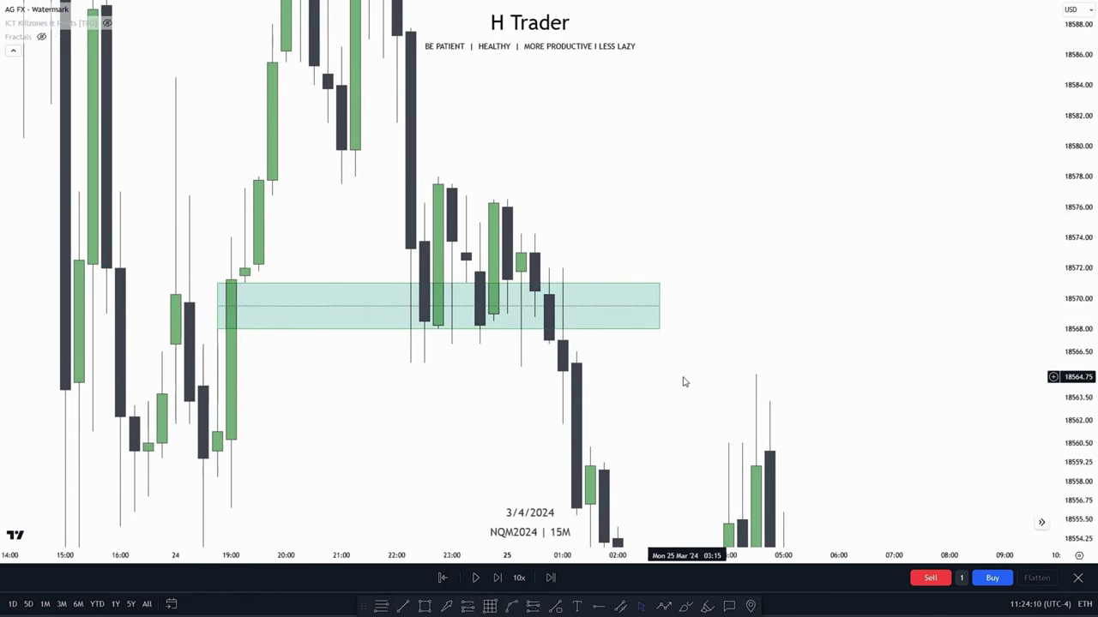